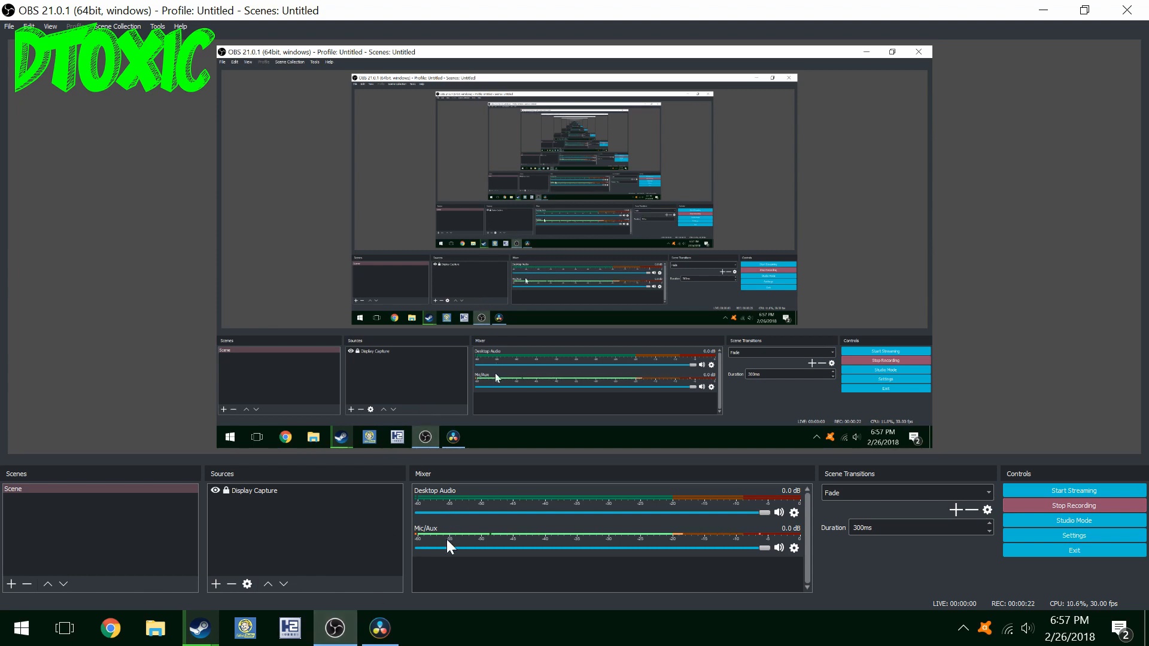
Minimize the OBS window to reach the DaVinci Resolve project manager on the desktop.
mouse_move(393, 616)
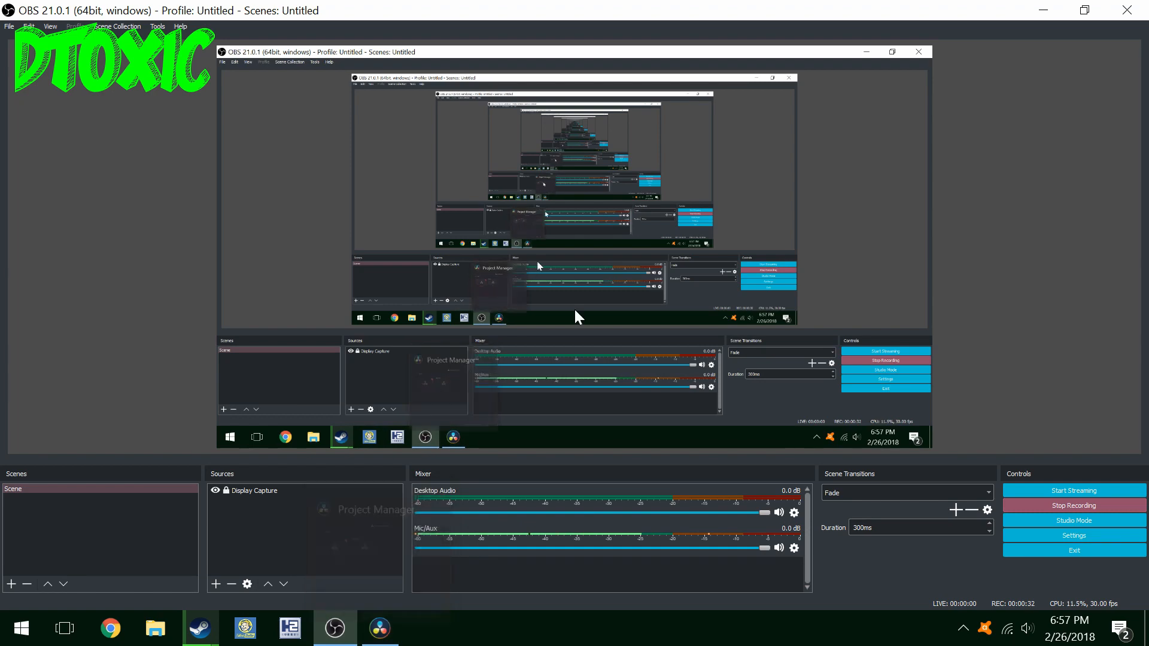
click(1043, 9)
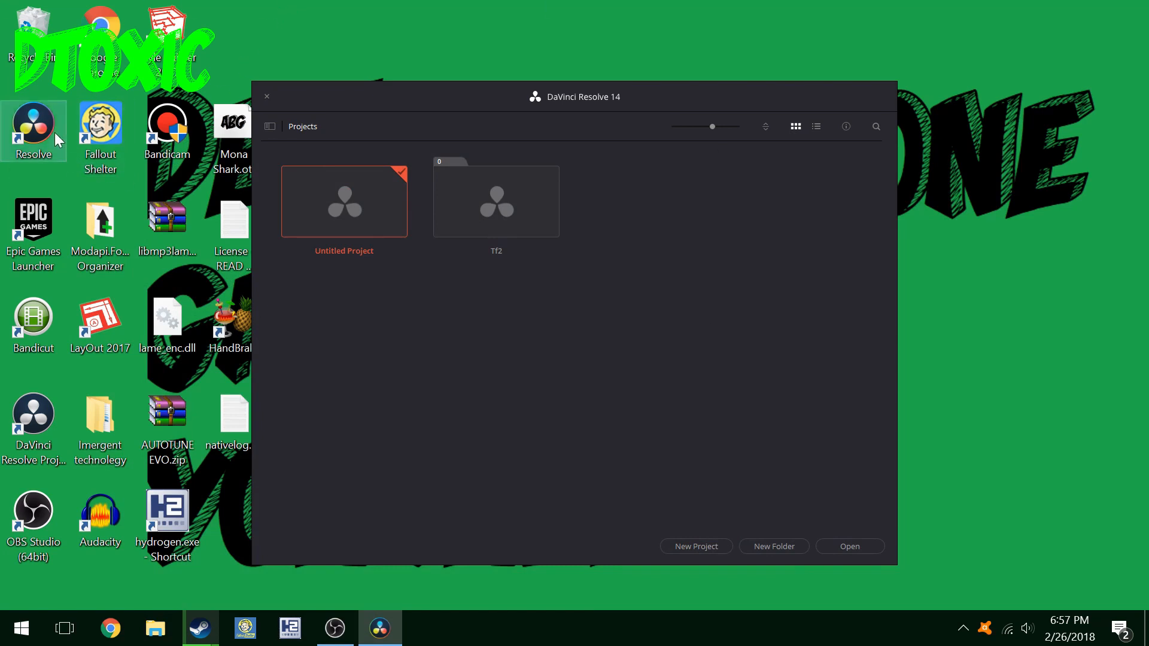
mouse_move(57, 136)
mouse_down()
mouse_move(99, 70)
mouse_move(494, 21)
mouse_move(167, 157)
mouse_move(34, 163)
mouse_move(42, 138)
mouse_up()
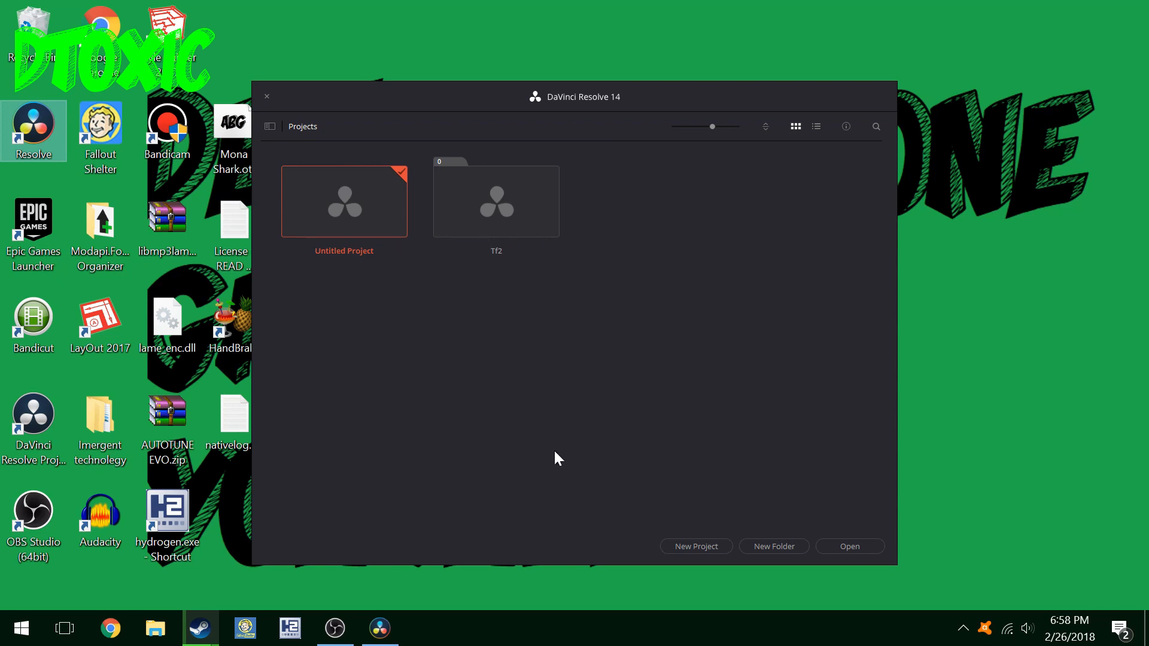
click(771, 546)
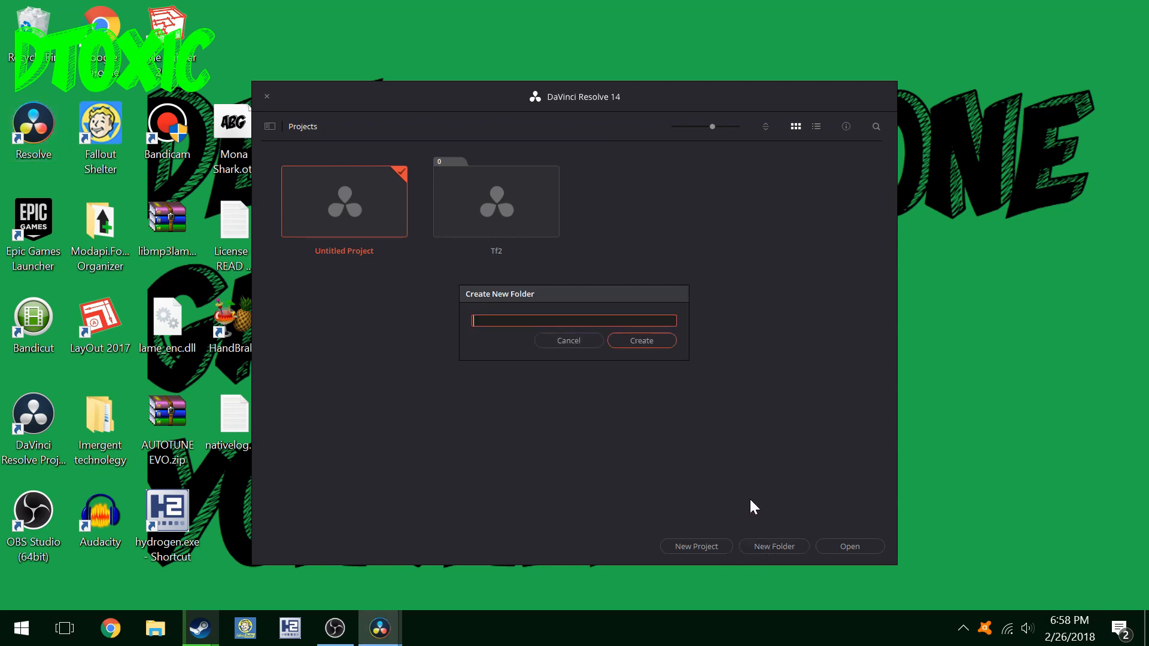
text(Gamer)
click(564, 344)
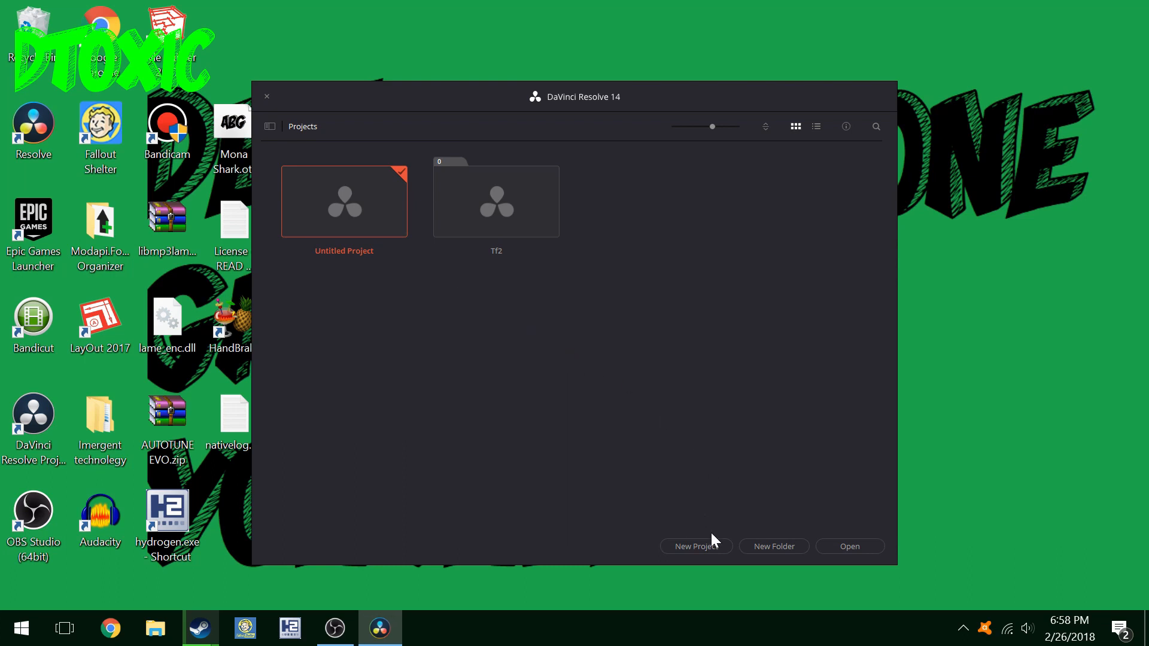
Create a new project named Test.
click(710, 548)
key(BackSpace)
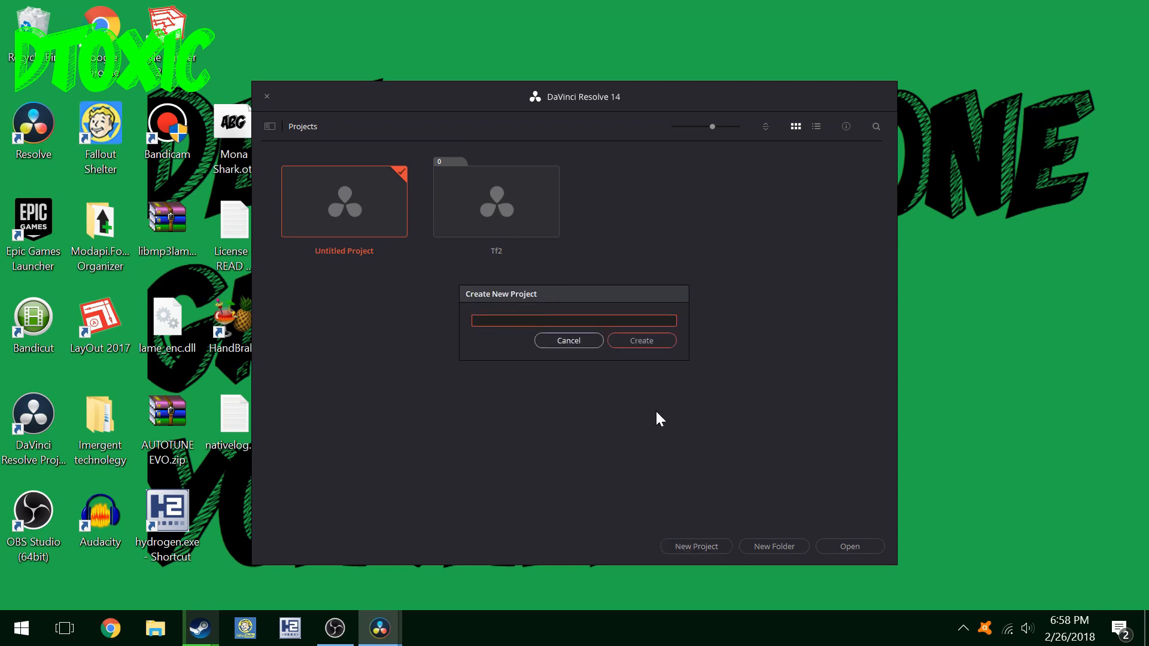
text(Tezs)
key(BackSpace)
text(st)
click(634, 343)
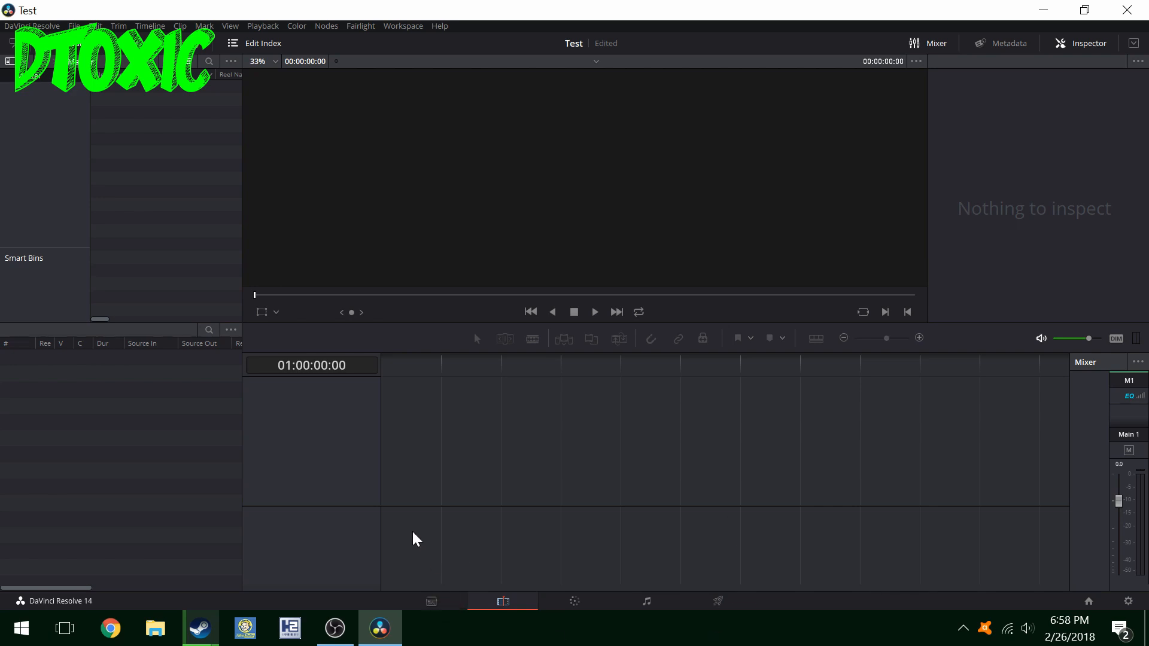
Switch to the Media page and open the SOUND EFFECTS FOR VIDEO folder on the bronto (D:) drive.
click(439, 606)
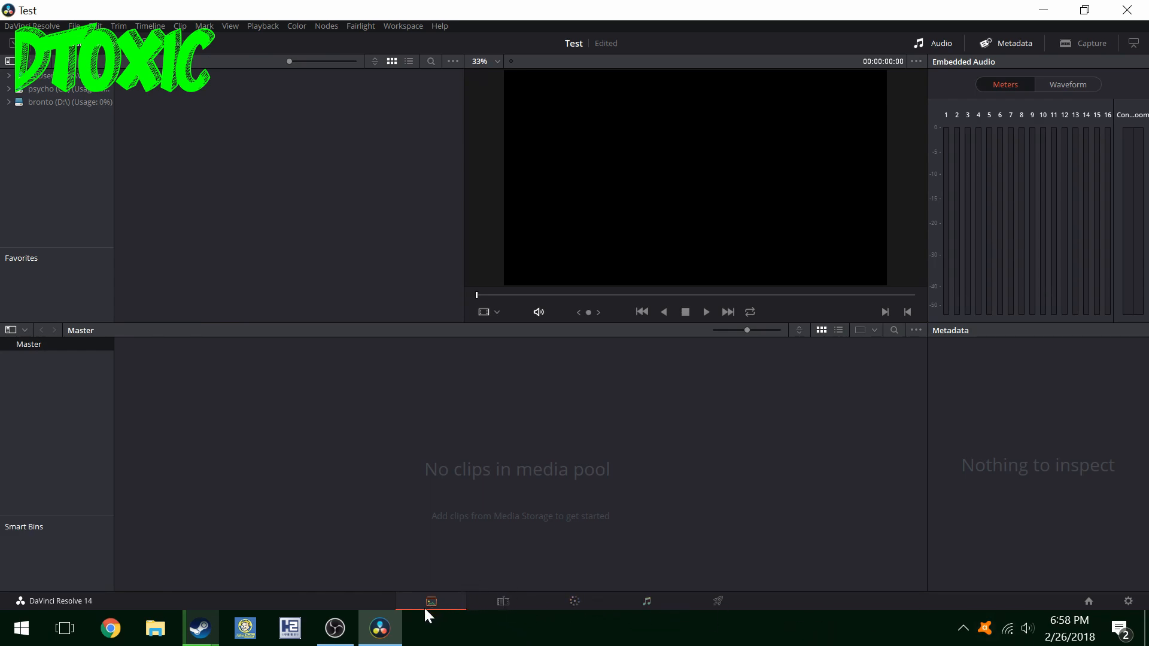
click(92, 103)
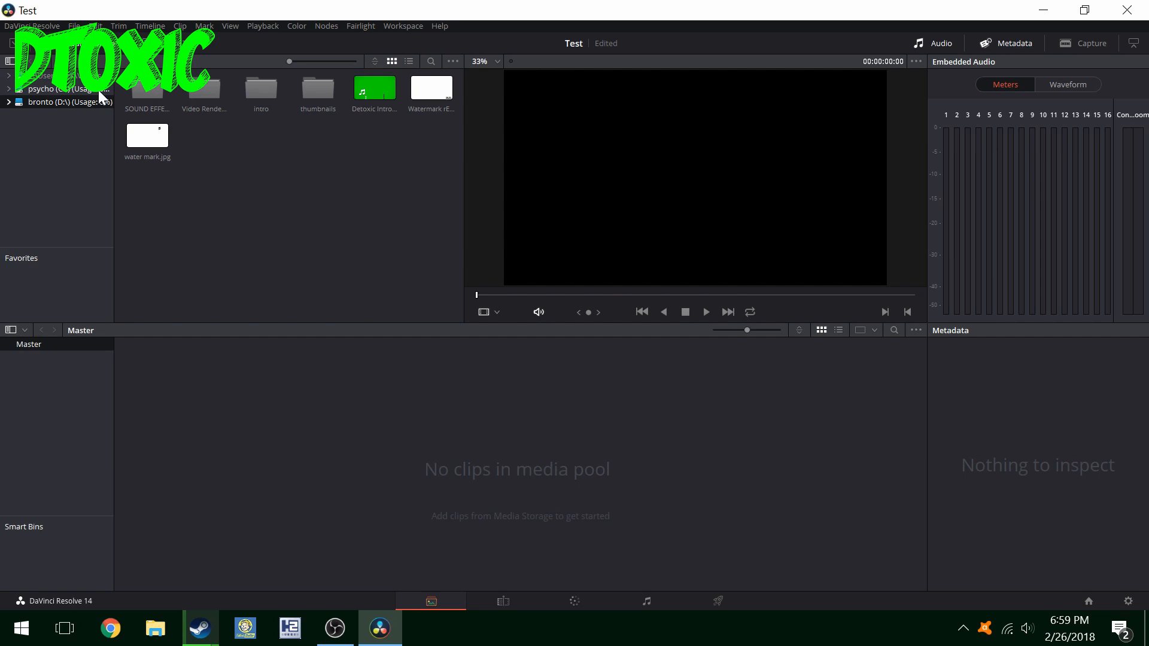
click(100, 90)
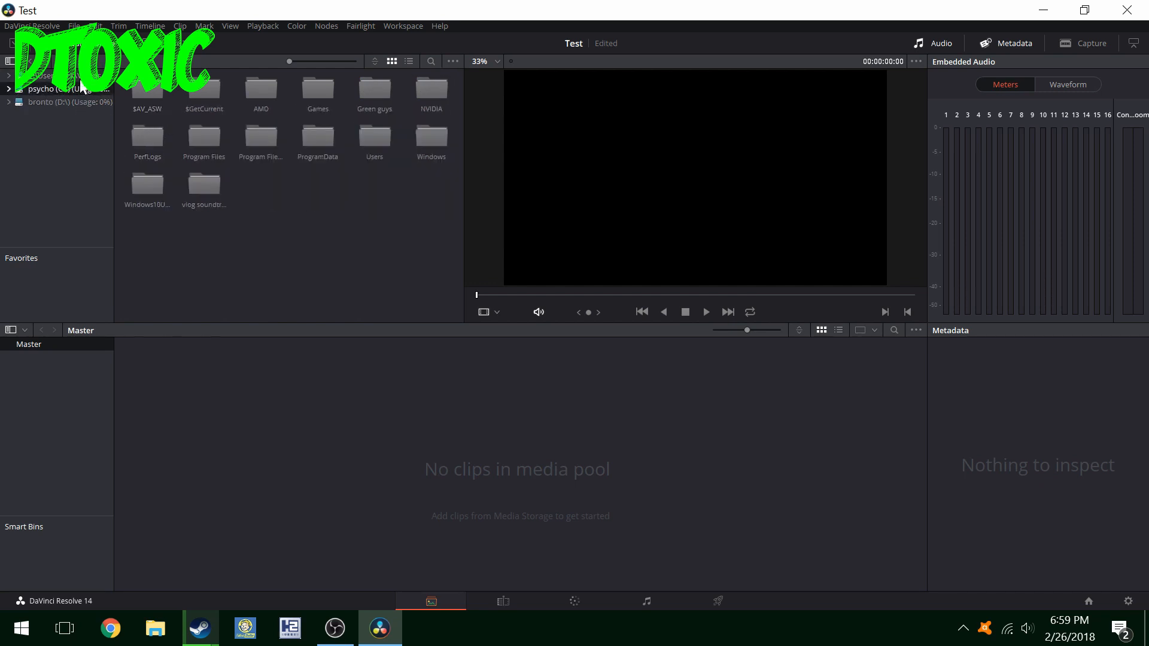
click(50, 98)
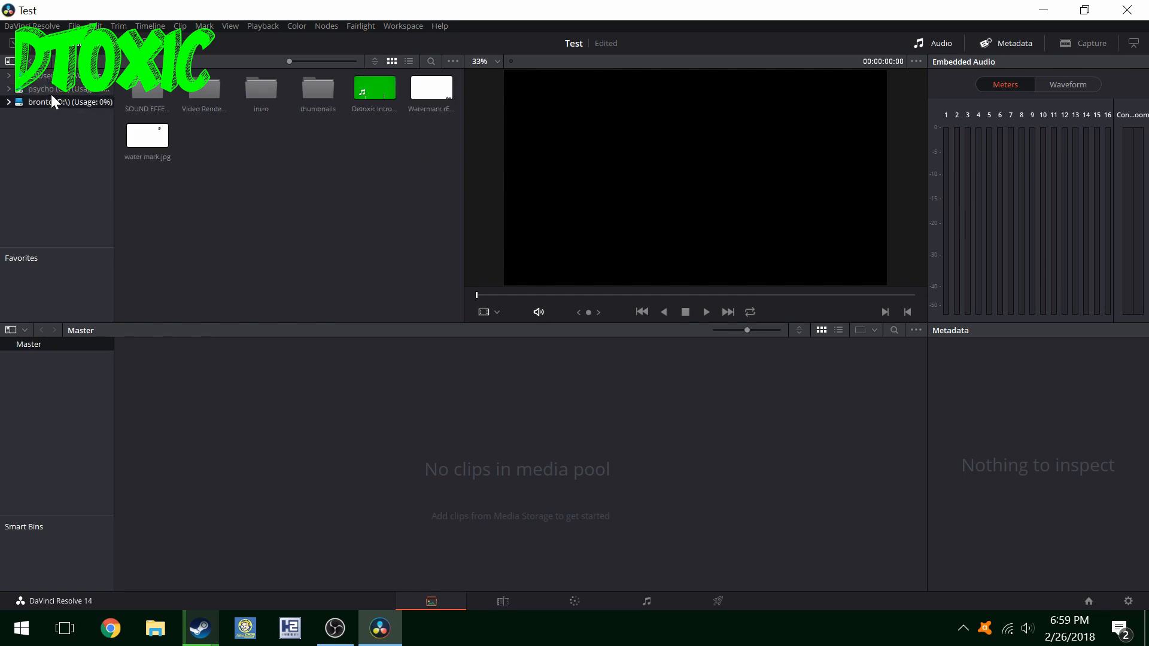
click(95, 93)
click(92, 103)
click(97, 88)
click(95, 102)
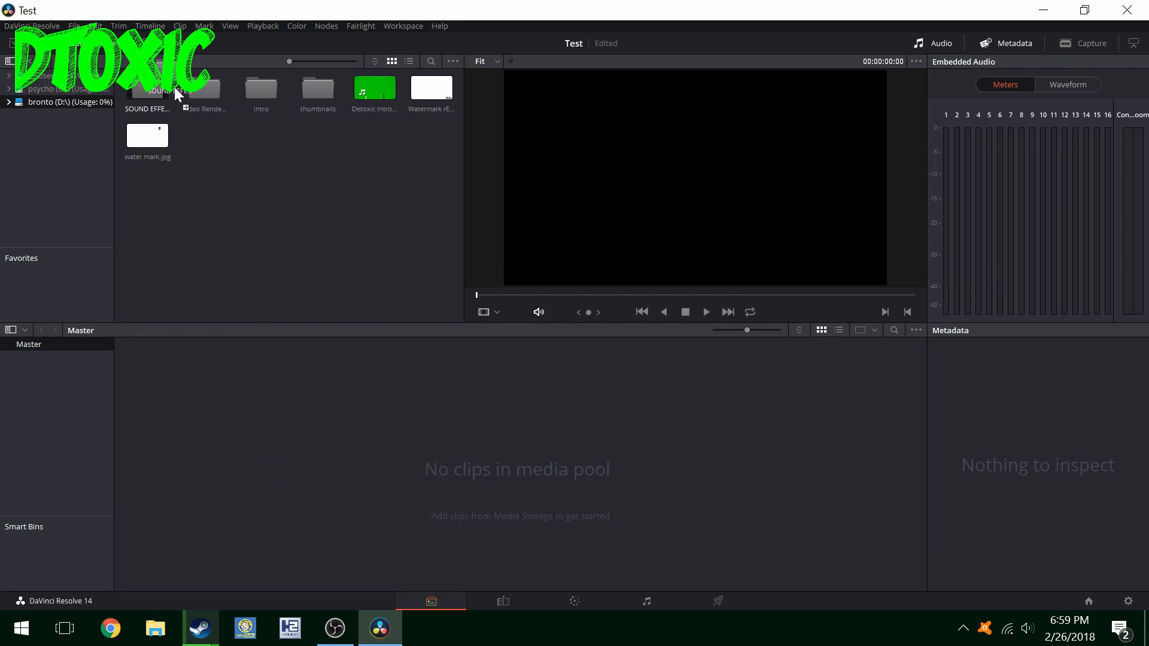
double_click(158, 97)
click(158, 97)
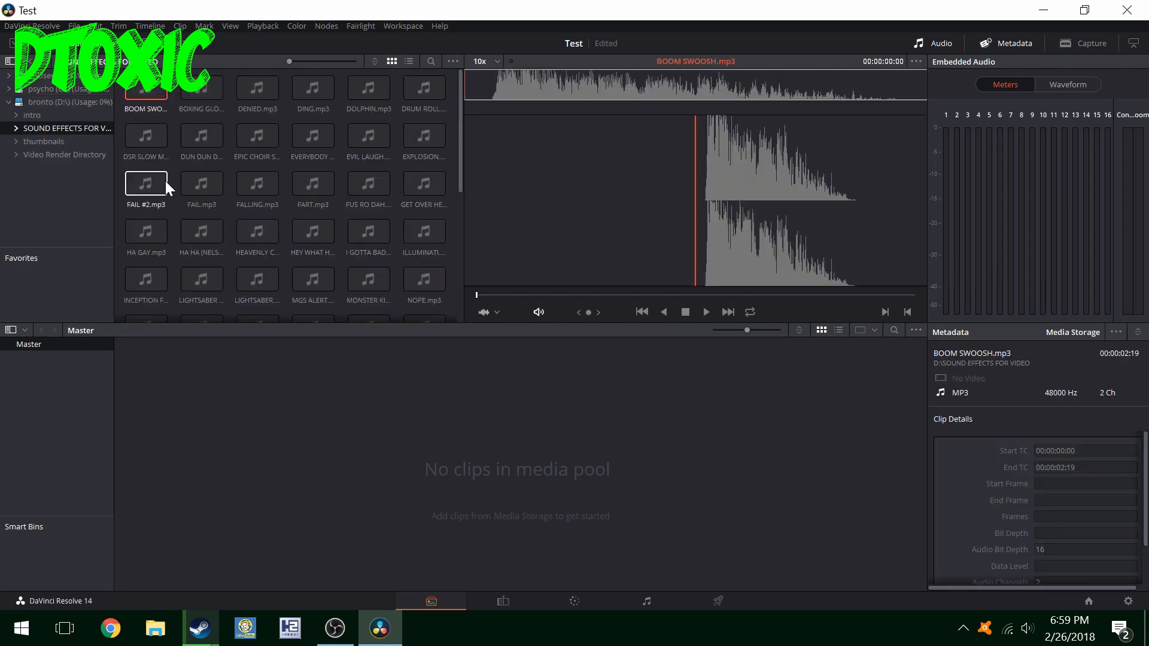
Look through the audio clips in the sound effects folder.
scroll(209, 208, down, 4)
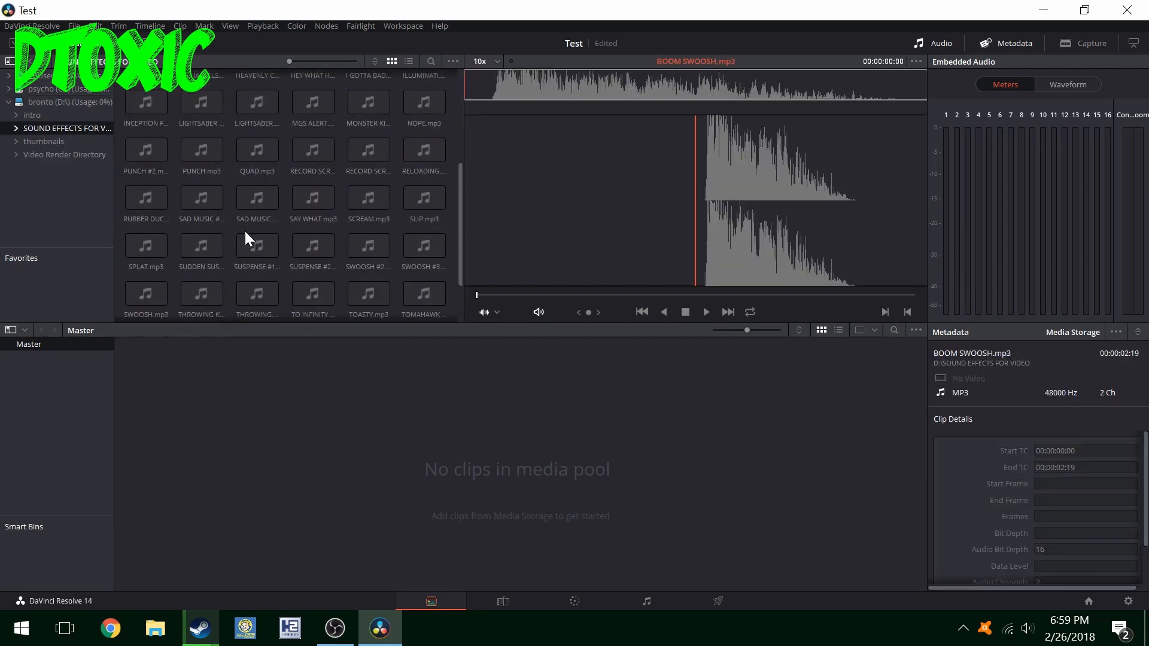
scroll(244, 229, up, 1)
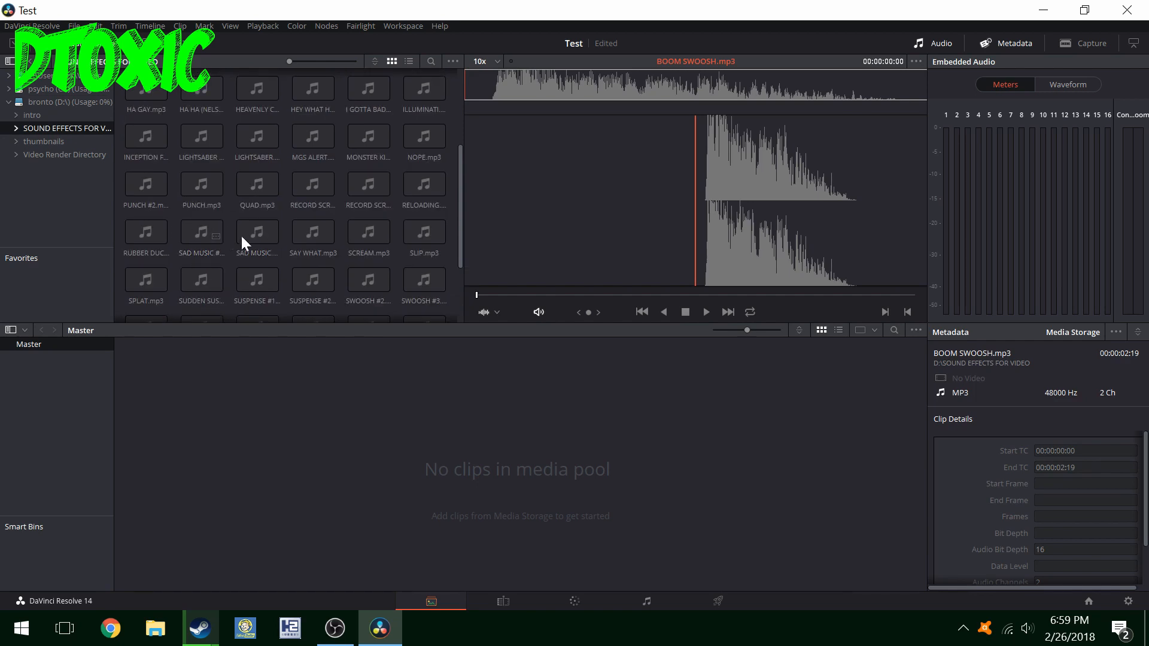
scroll(295, 156, up, 2)
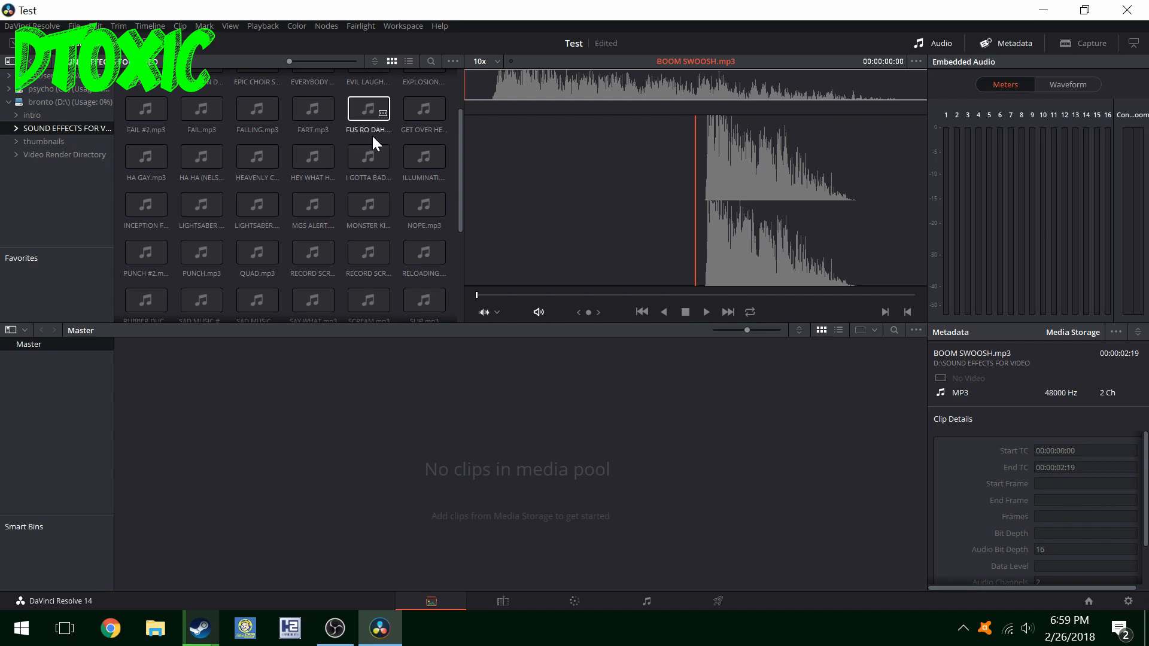
scroll(373, 137, up, 2)
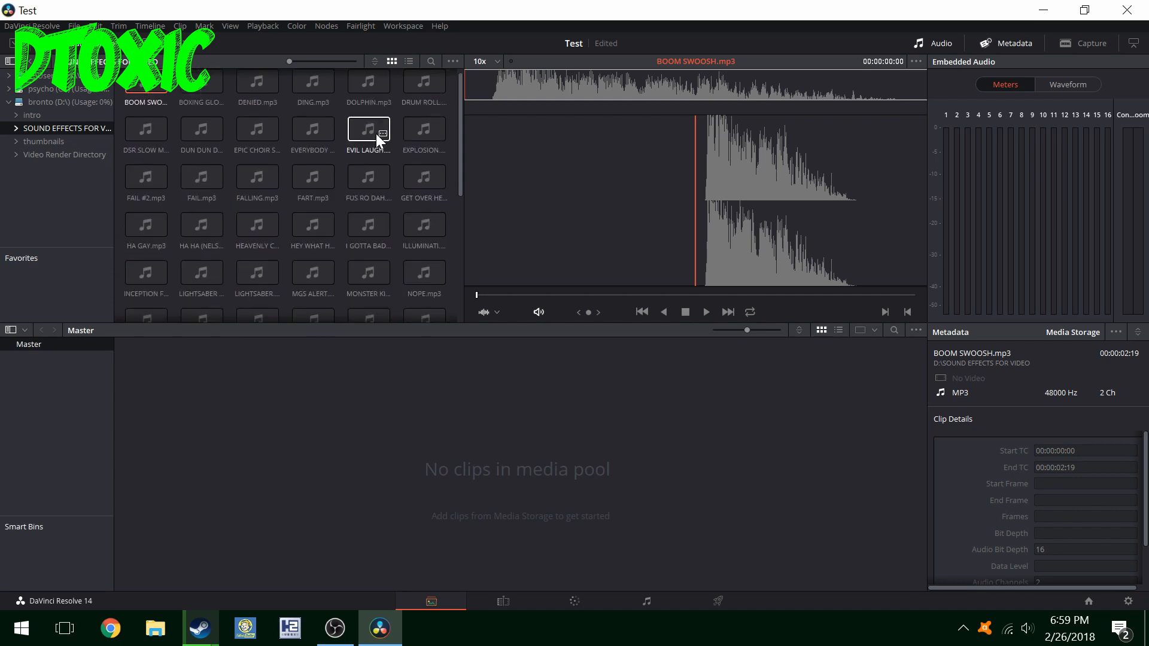
scroll(379, 131, up, 1)
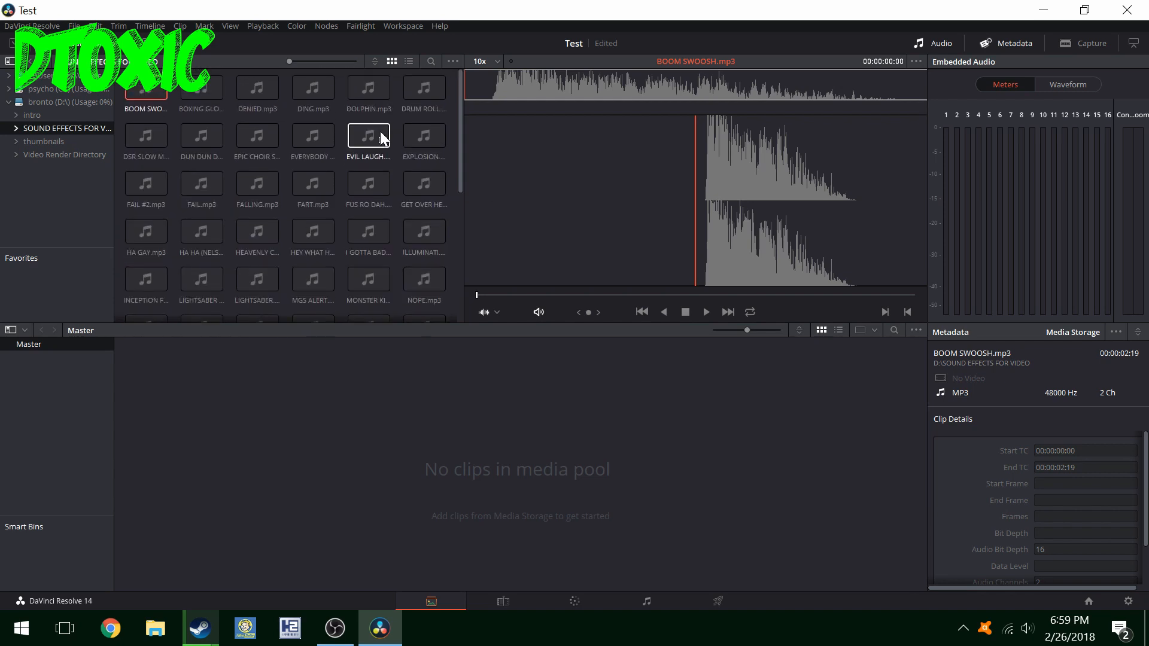
scroll(381, 131, down, 5)
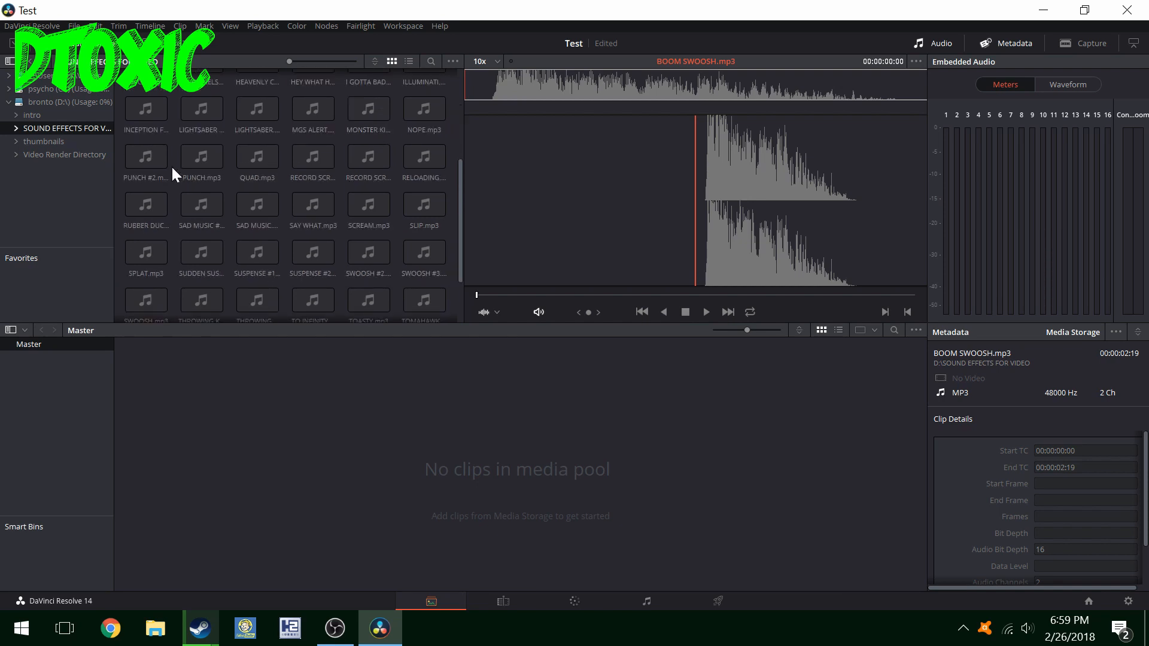
scroll(172, 174, down, 2)
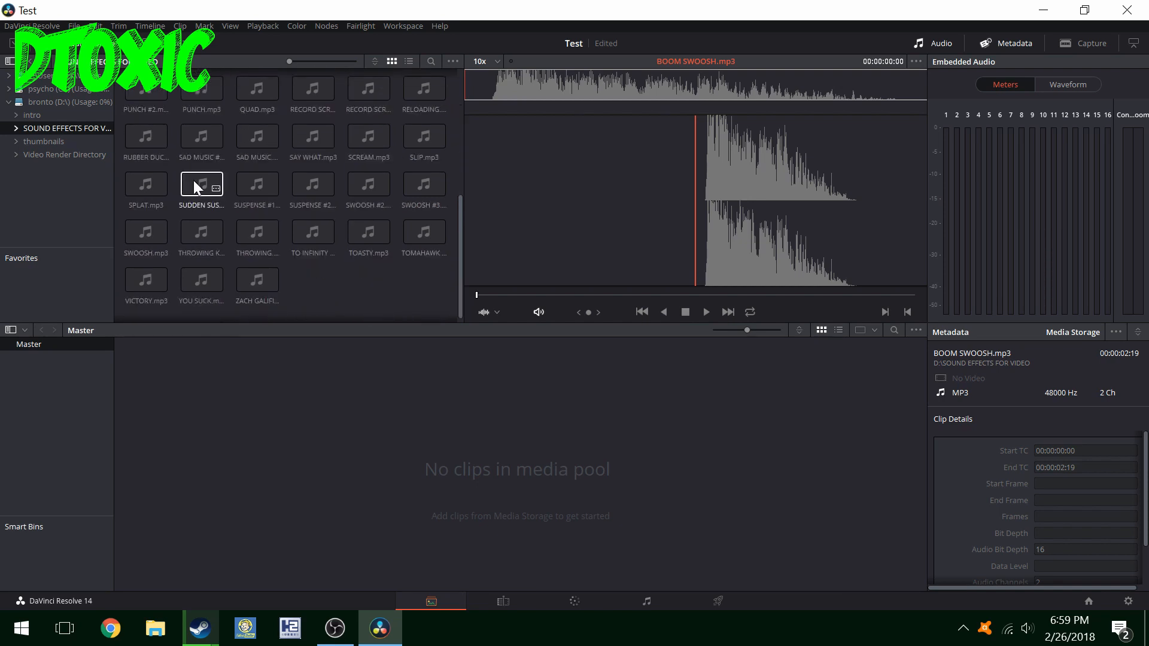
scroll(251, 219, up, 1)
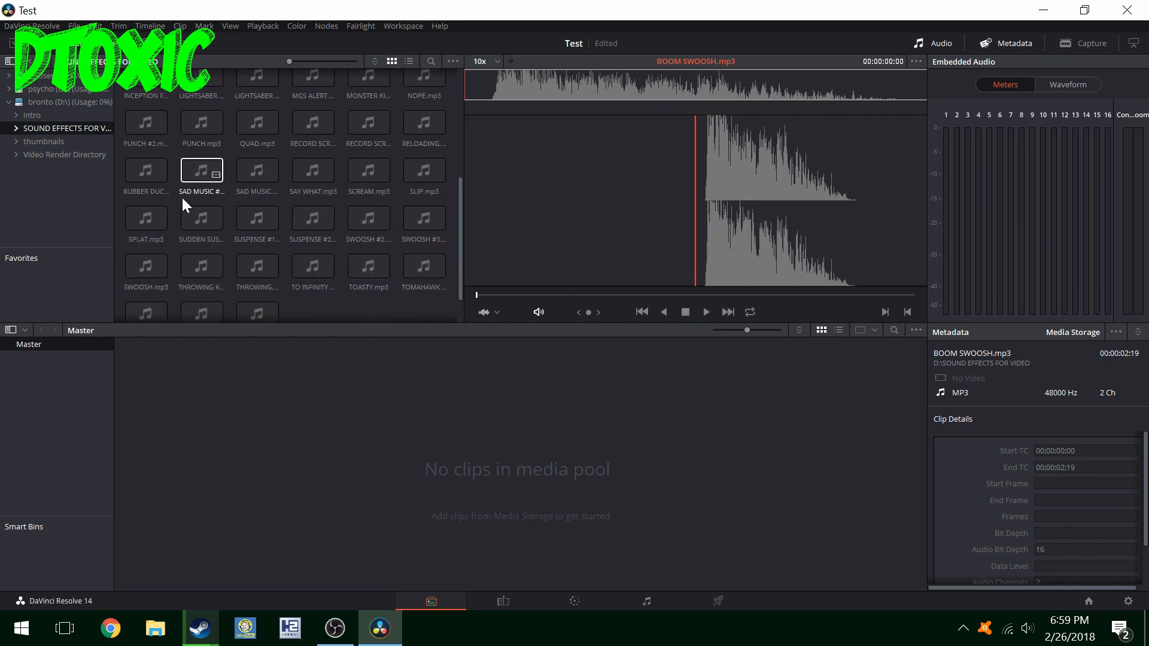
scroll(221, 183, up, 1)
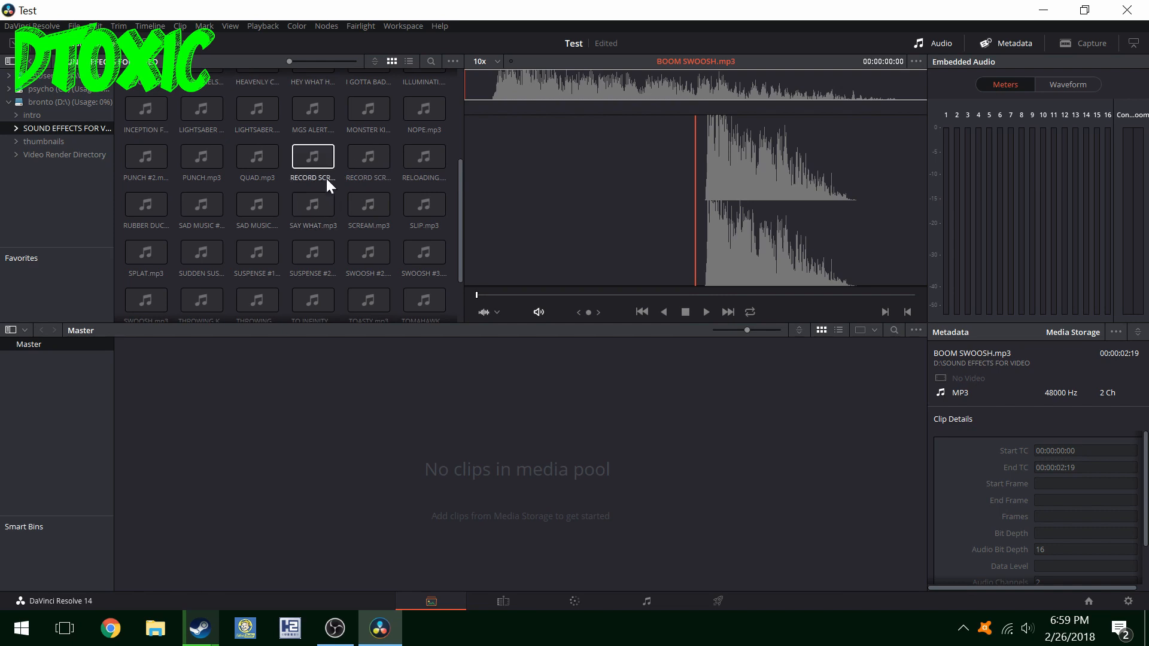
Preview the PUNCH #2, NOPE and ILLUMINATI sound effects, stopping playback of ILLUMINATI partway through.
scroll(257, 187, up, 2)
click(140, 231)
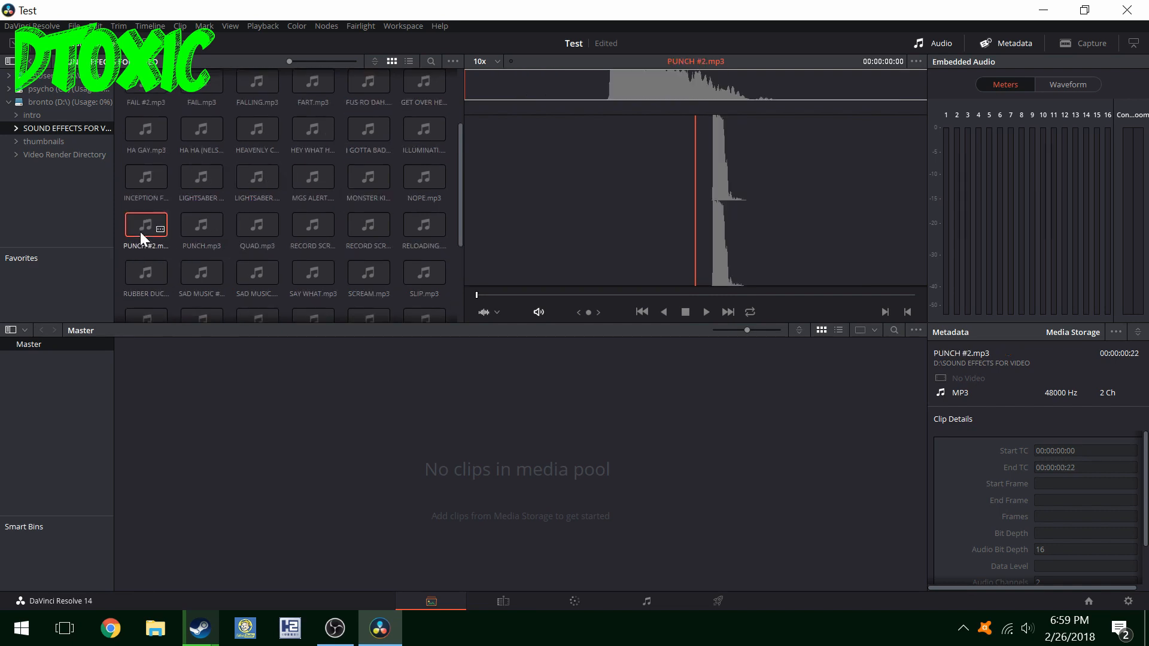
click(704, 311)
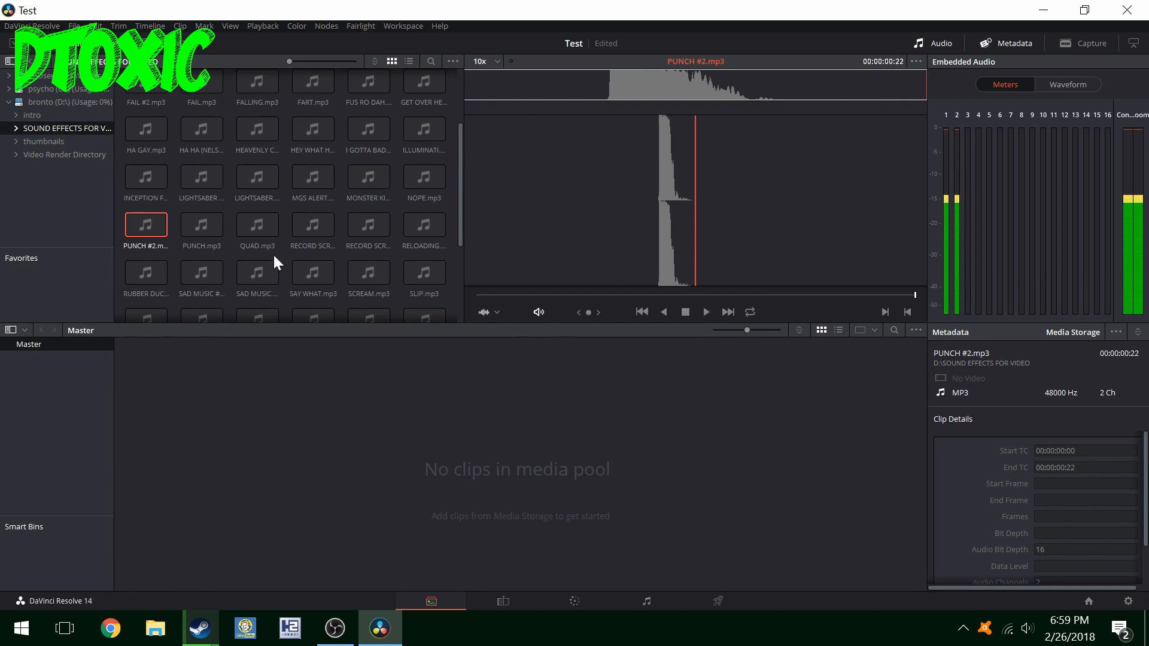
scroll(299, 233, up, 1)
click(431, 211)
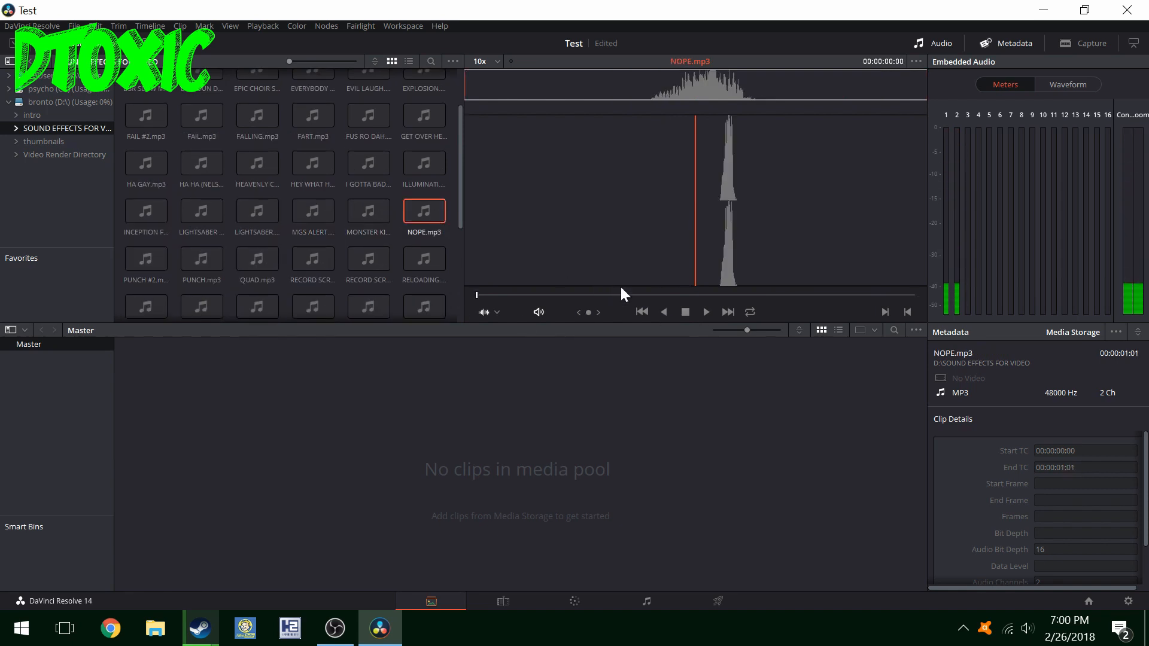
click(706, 312)
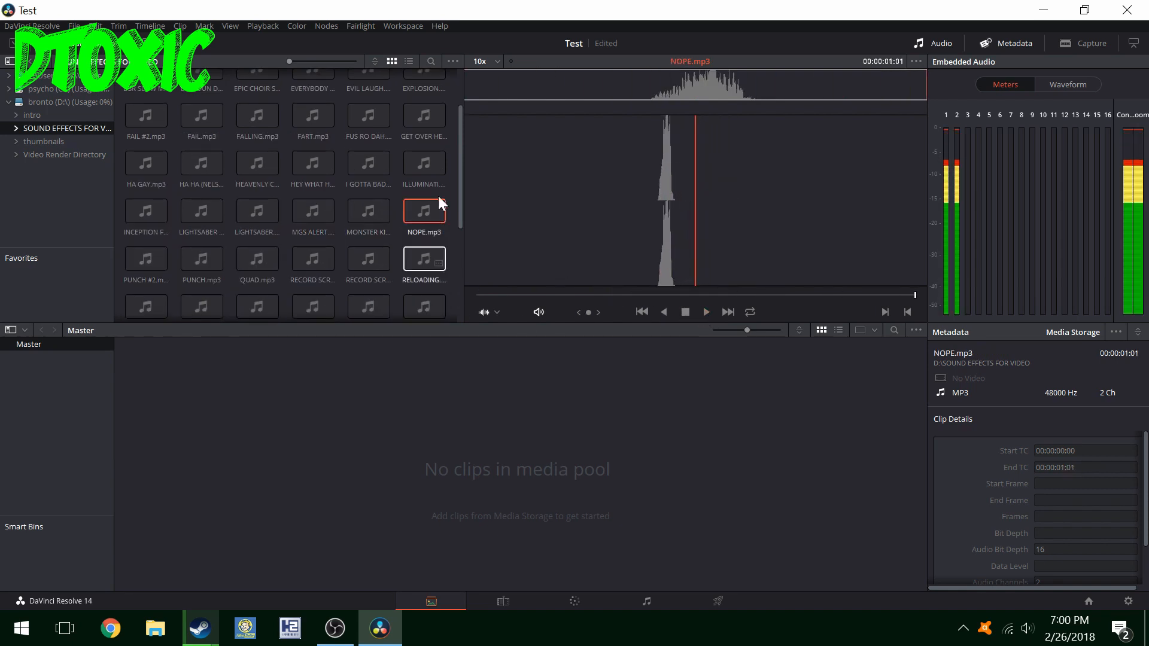
click(418, 170)
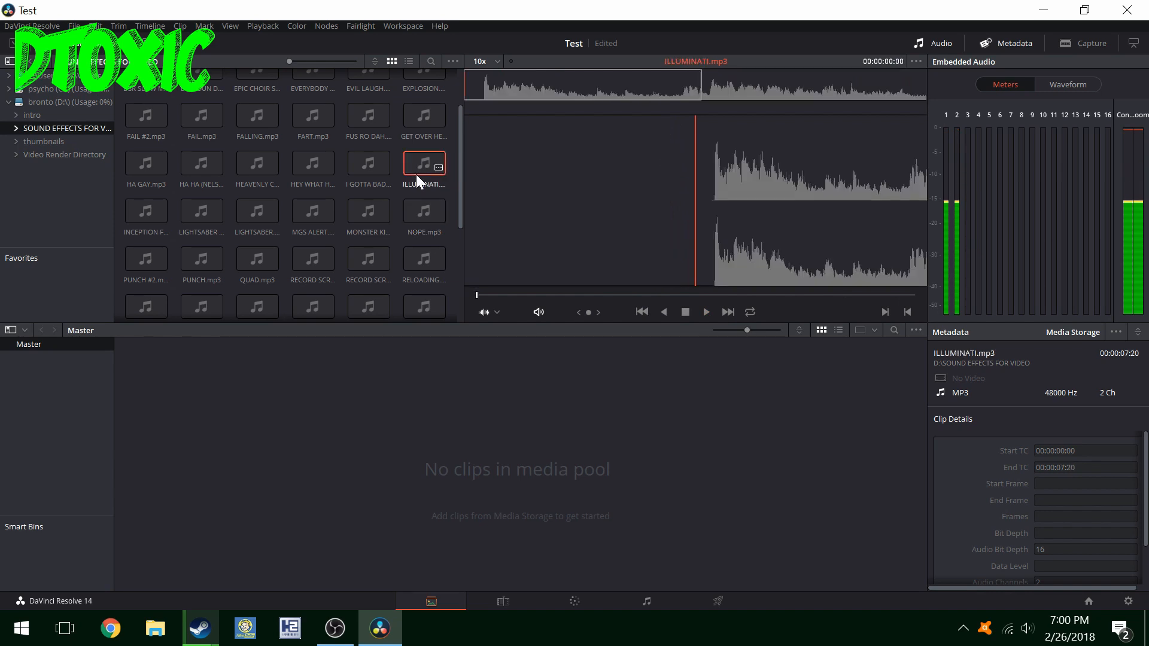
click(703, 312)
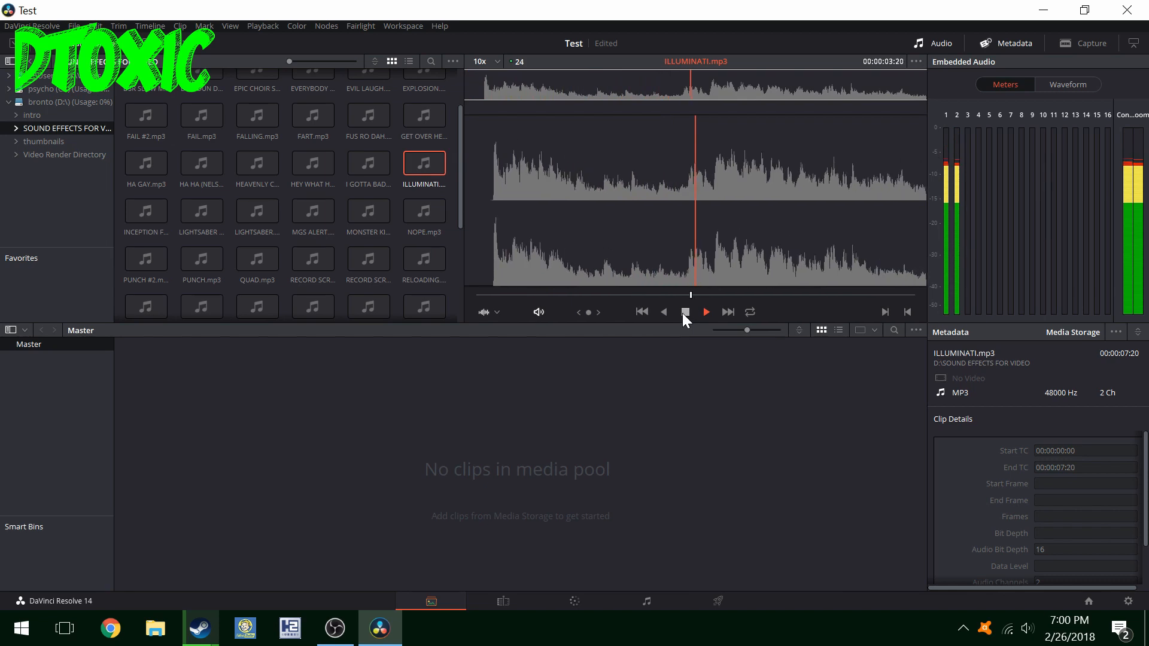
click(686, 312)
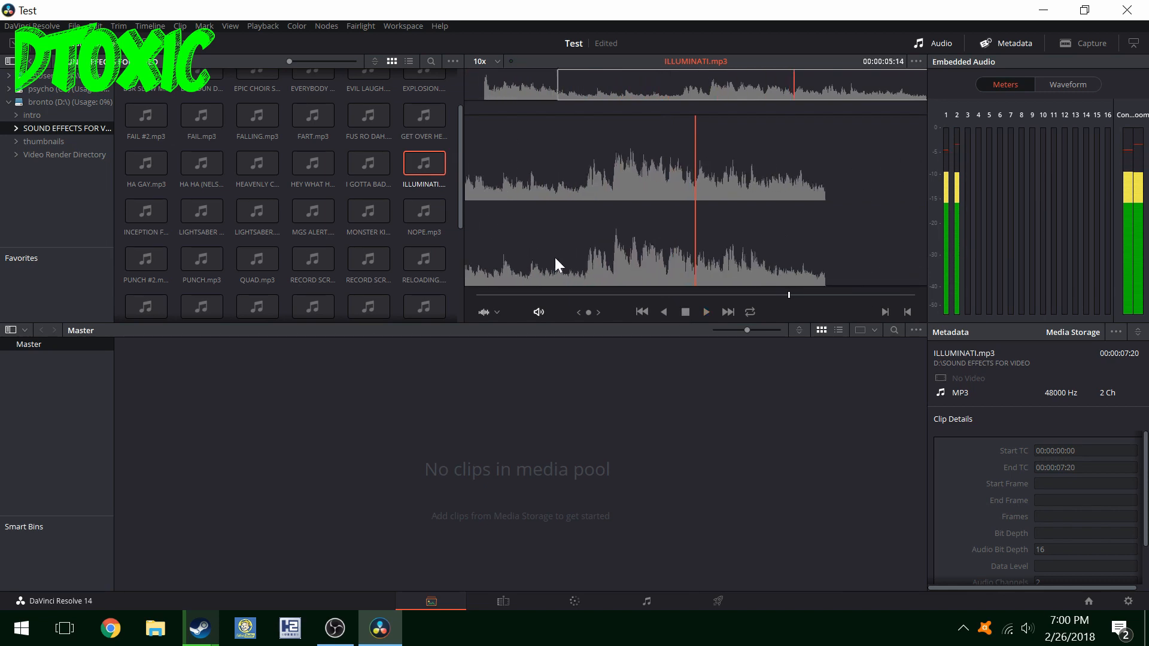
Select all the audio clips in the sound effects folder and import them into the media pool's Master bin.
scroll(386, 277, down, 3)
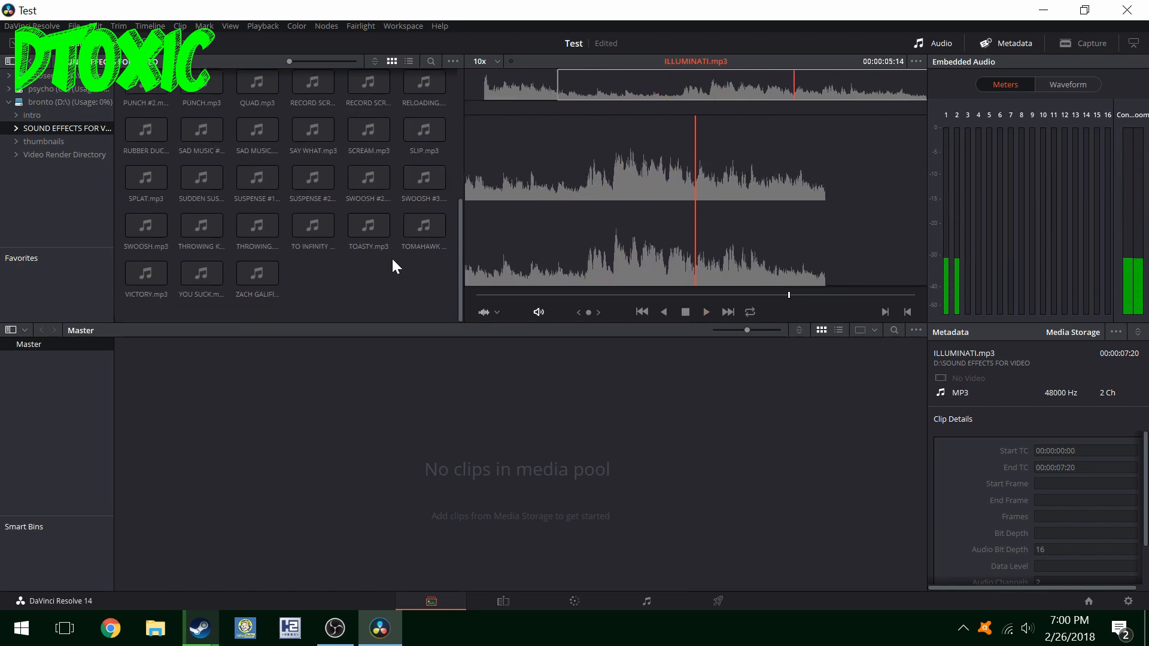
drag(269, 275, 220, 102)
click(333, 278)
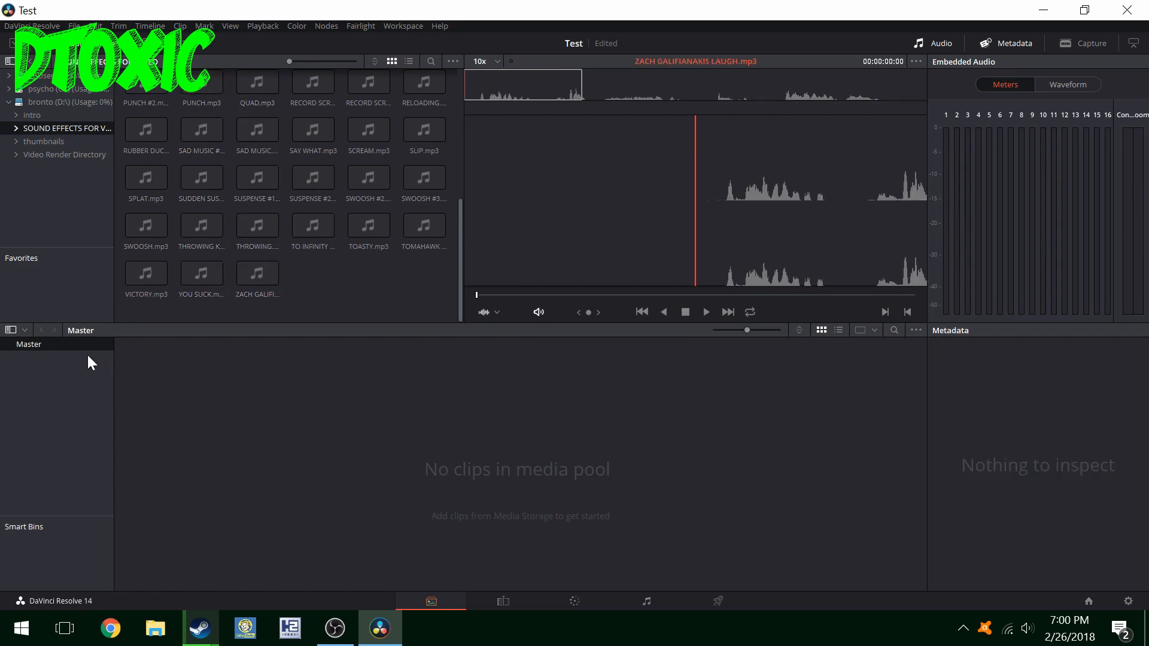
drag(118, 305, 446, 59)
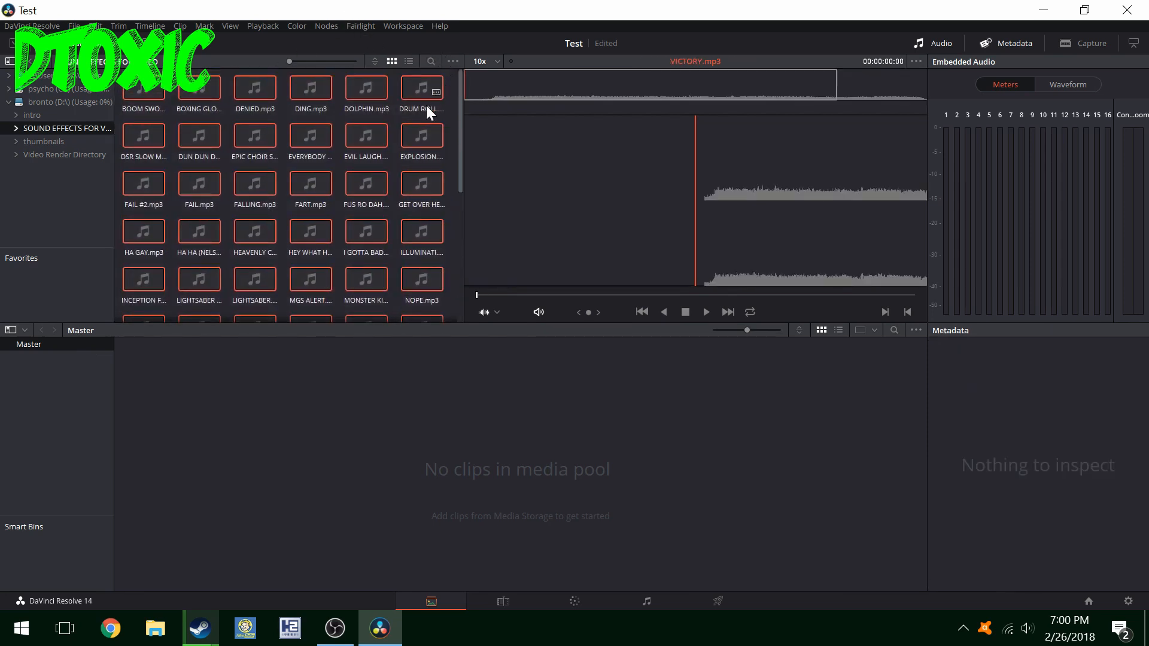
scroll(392, 224, down, 5)
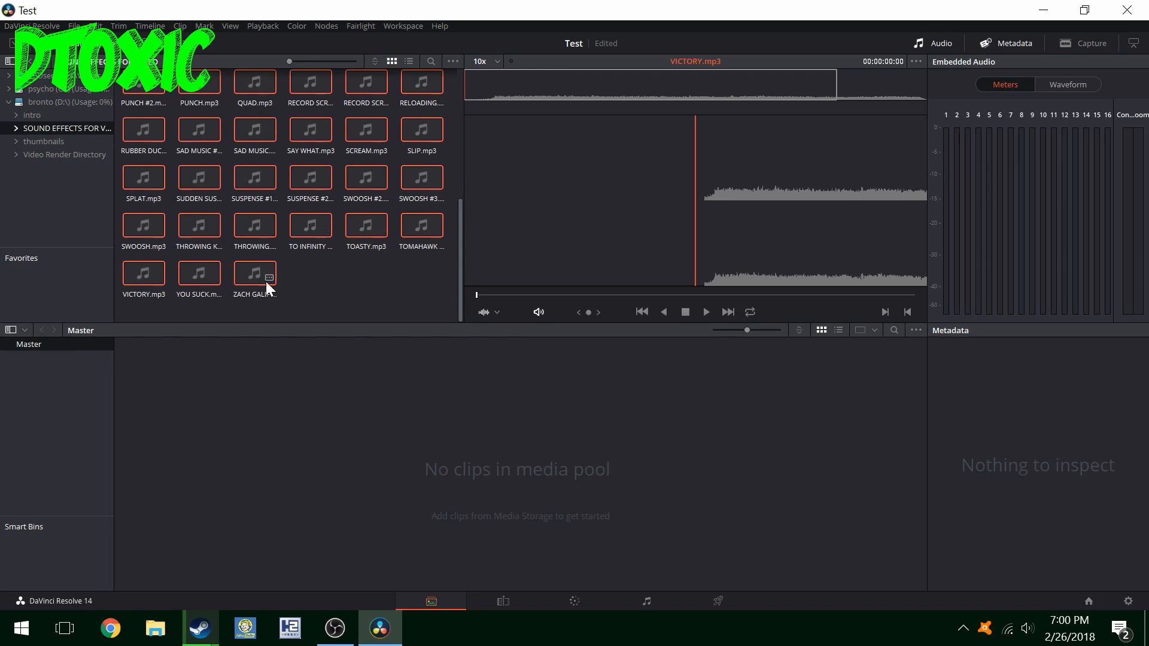
drag(252, 283, 314, 468)
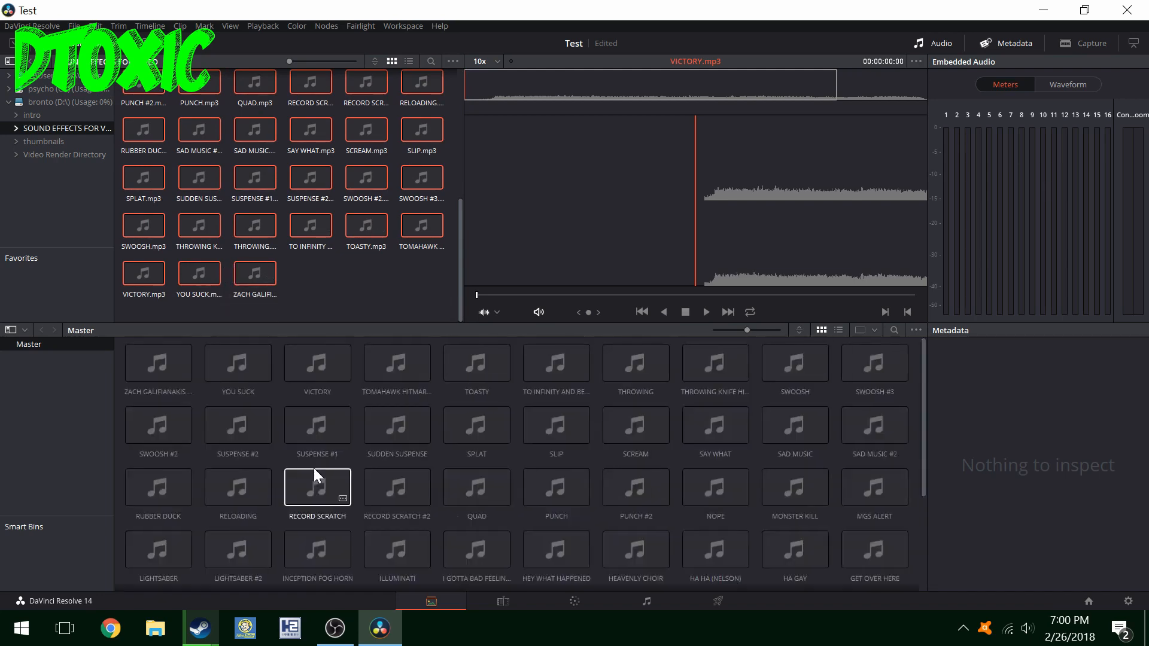
scroll(340, 446, down, 3)
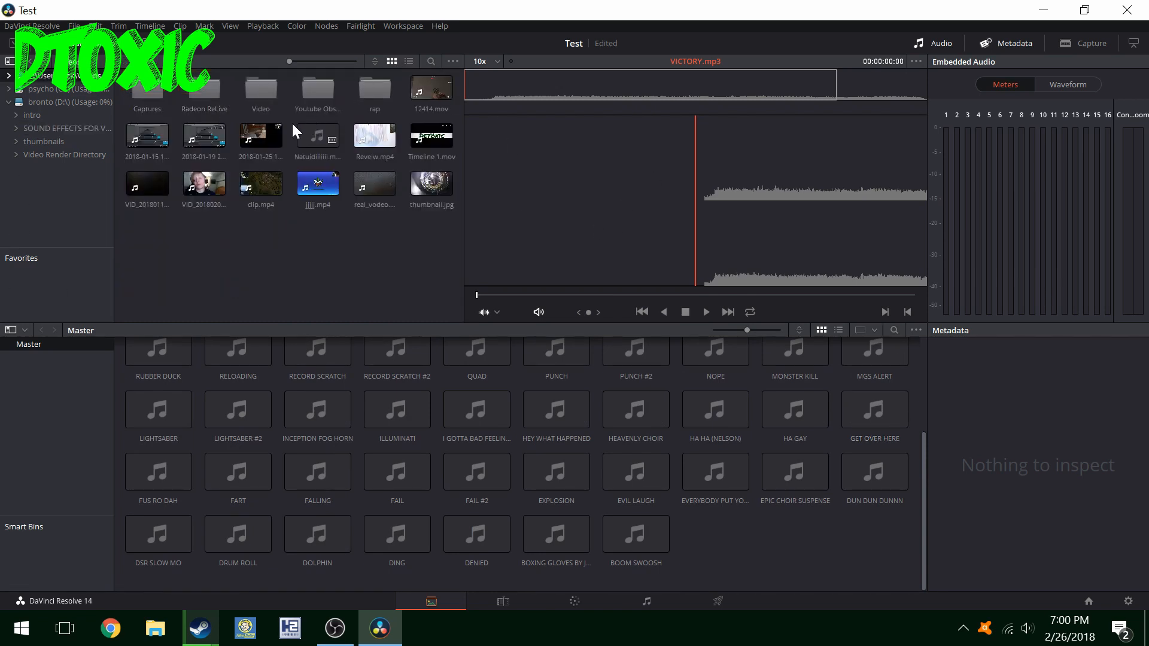
double_click(318, 96)
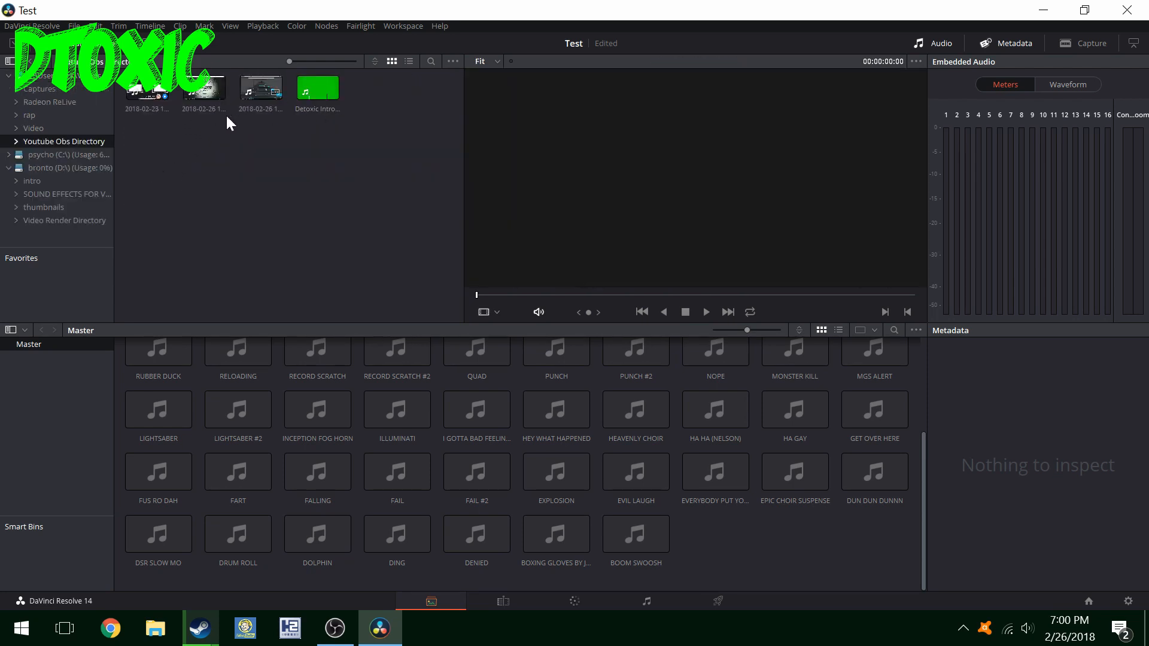
drag(208, 104, 715, 537)
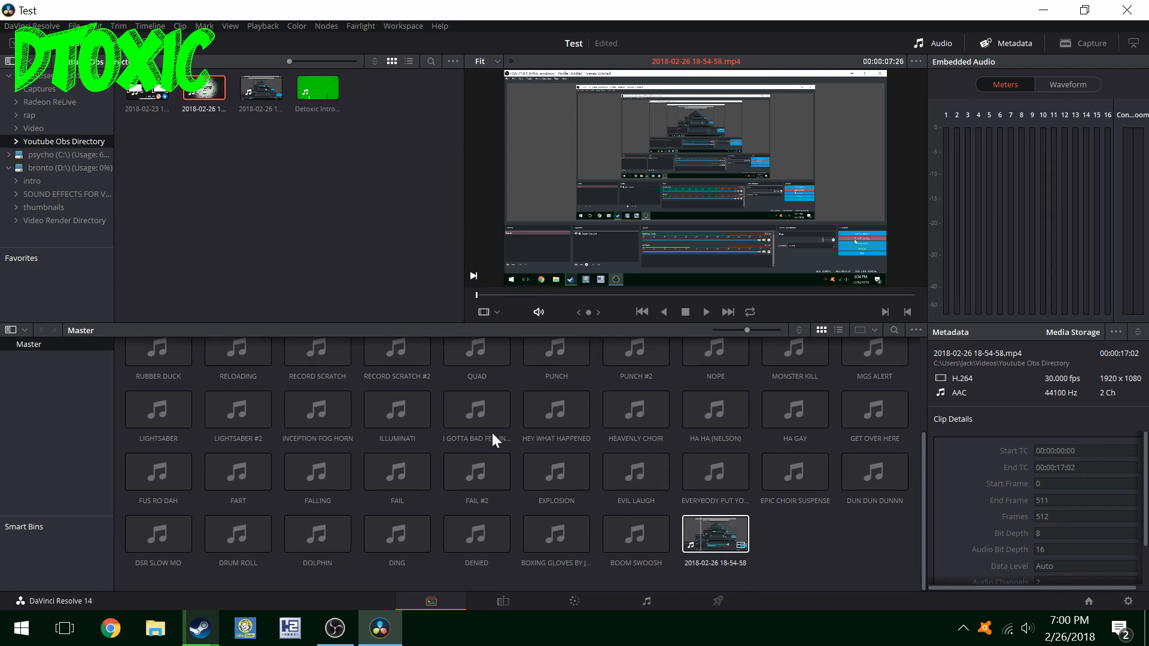
Import Outro-DETOXiC.mp4 from the intro folder on the bronto (D:) drive into the Master bin.
click(85, 171)
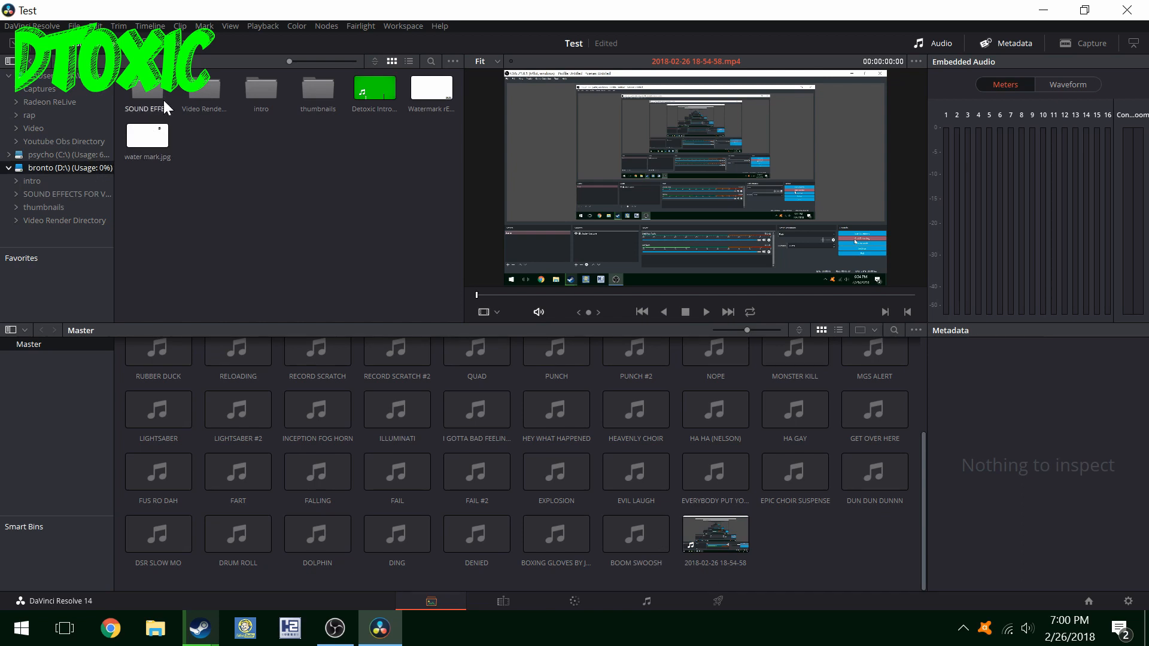
double_click(261, 89)
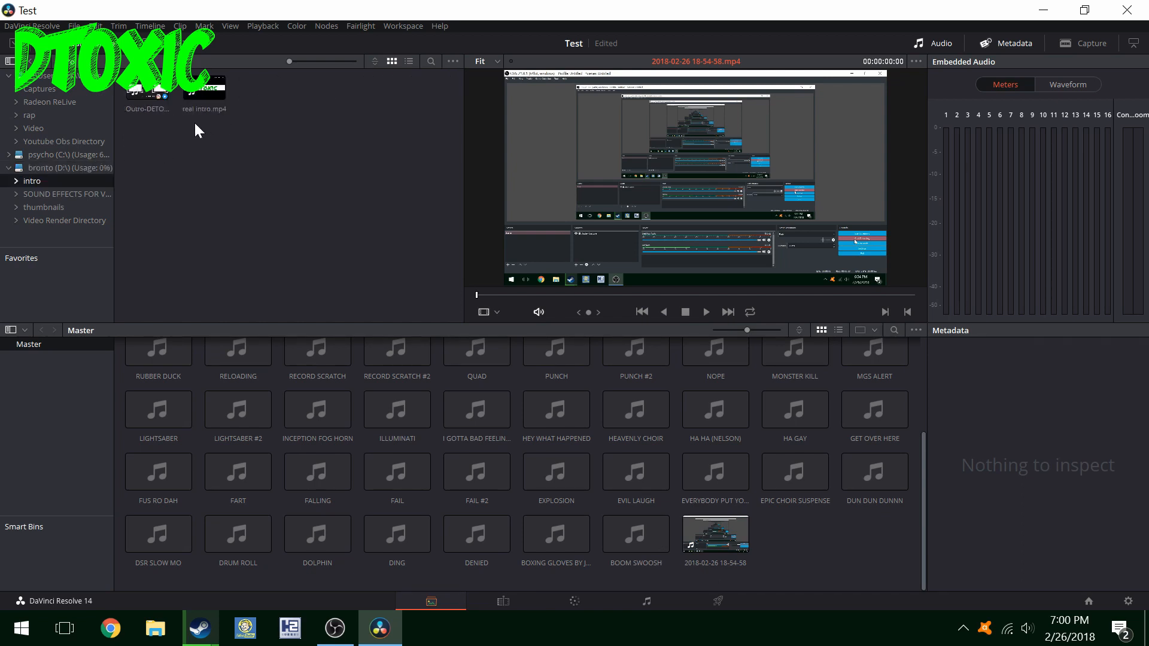
drag(160, 111, 842, 562)
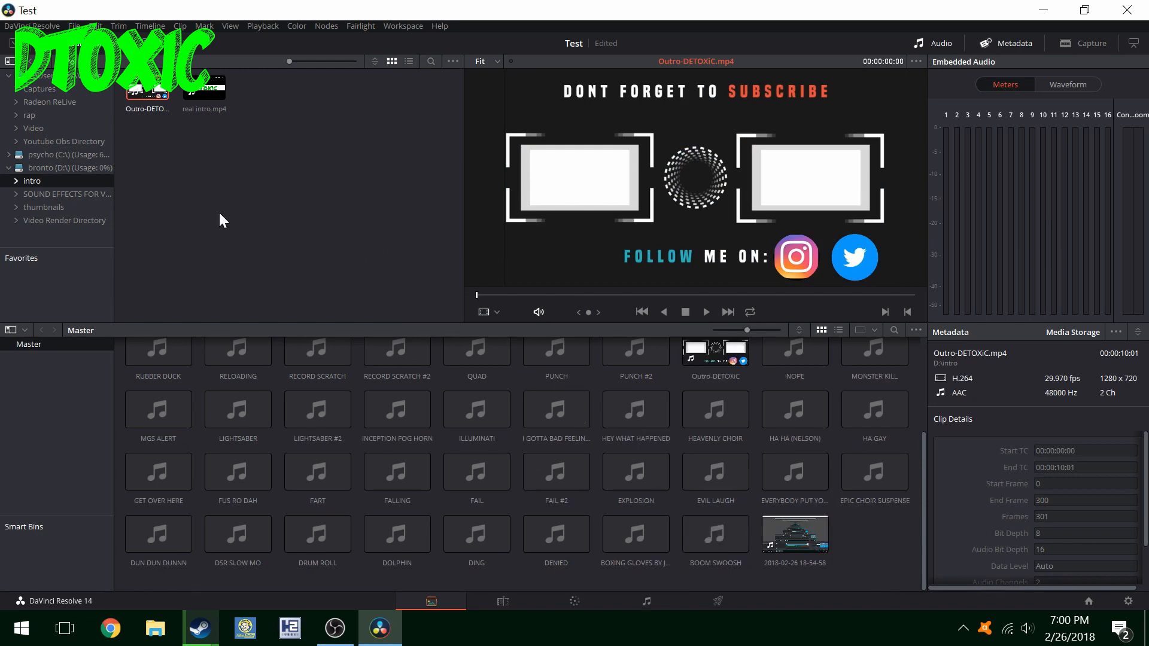
View real intro.mp4 in the source viewer and look over the clips in the Master bin.
click(198, 90)
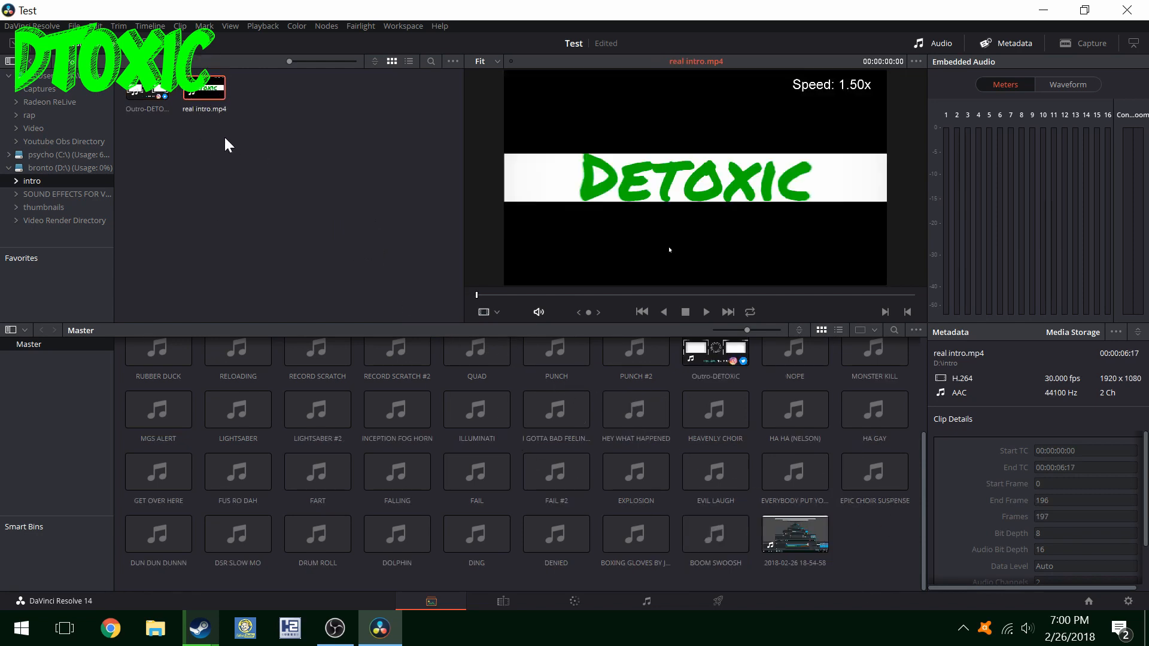
scroll(520, 272, down, 1)
scroll(659, 411, up, 4)
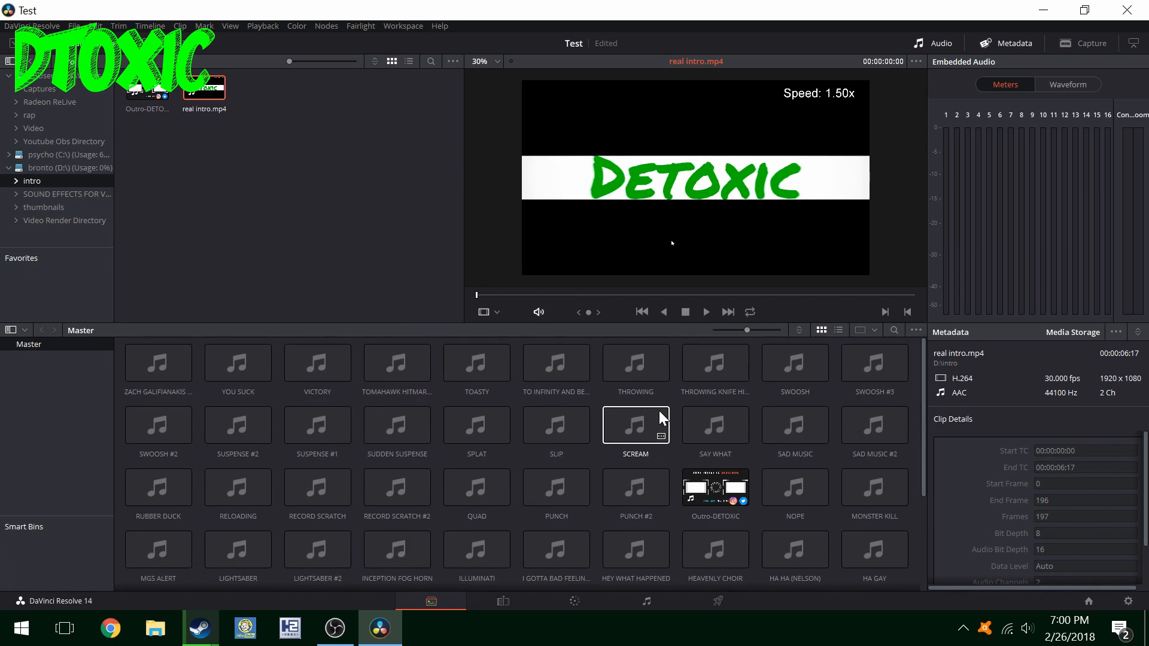
scroll(658, 410, down, 4)
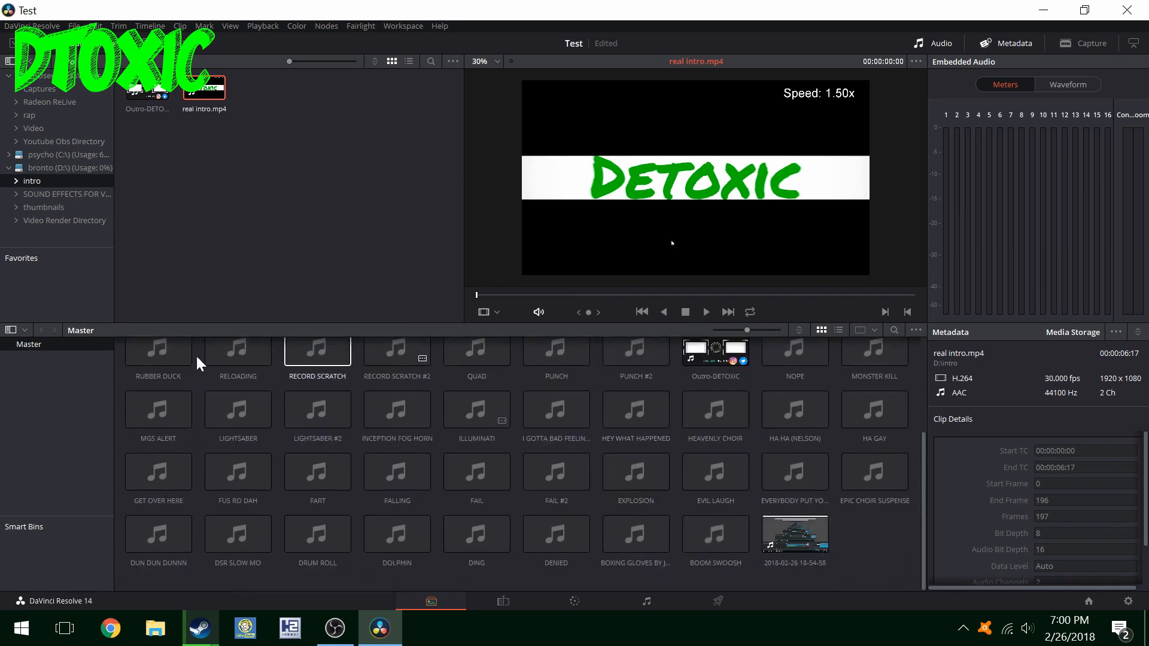
Look through the render, thumbnails and sound effects folders on bronto (D:), and preview real intro.mp4 in the intro folder.
click(84, 220)
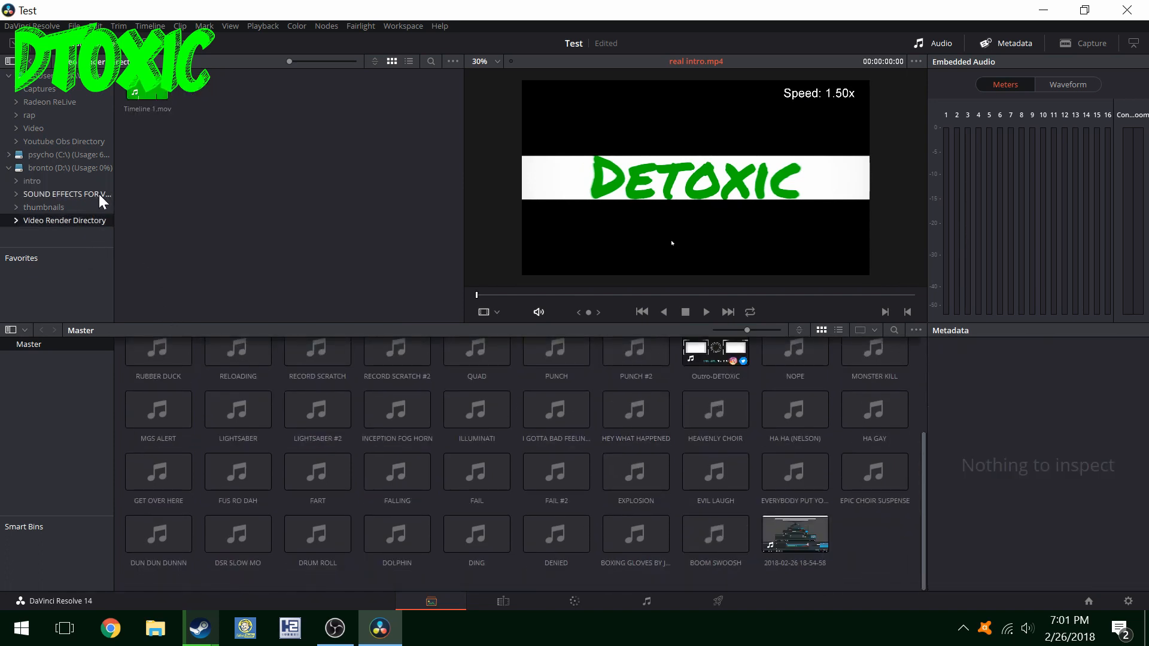
click(93, 207)
click(94, 195)
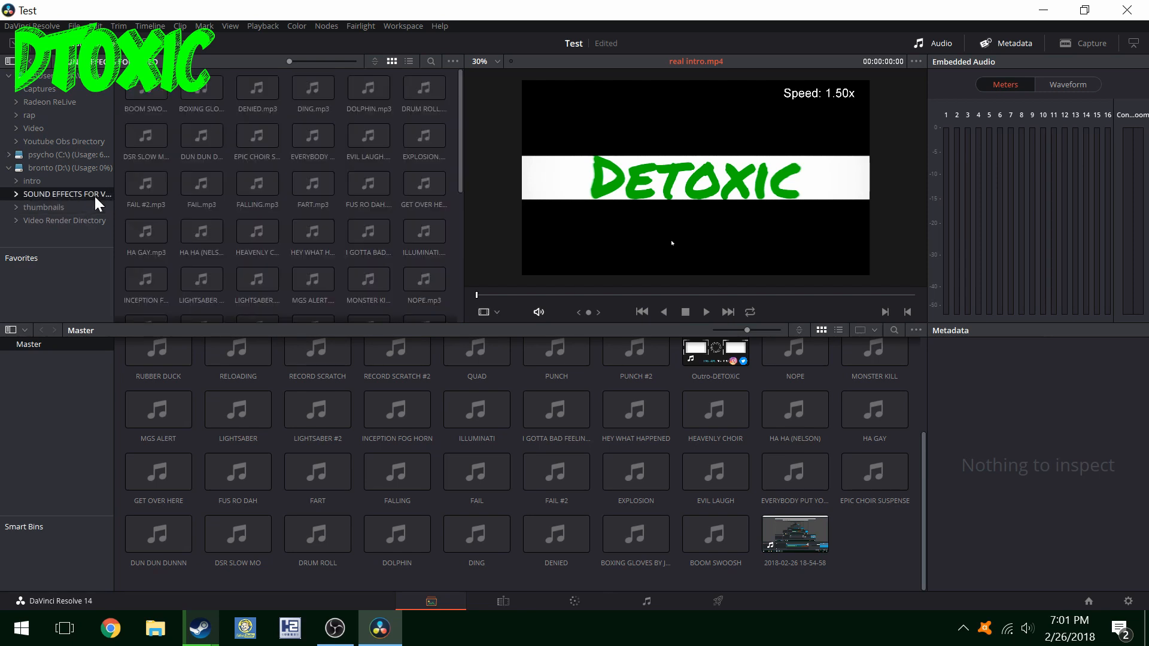
click(106, 182)
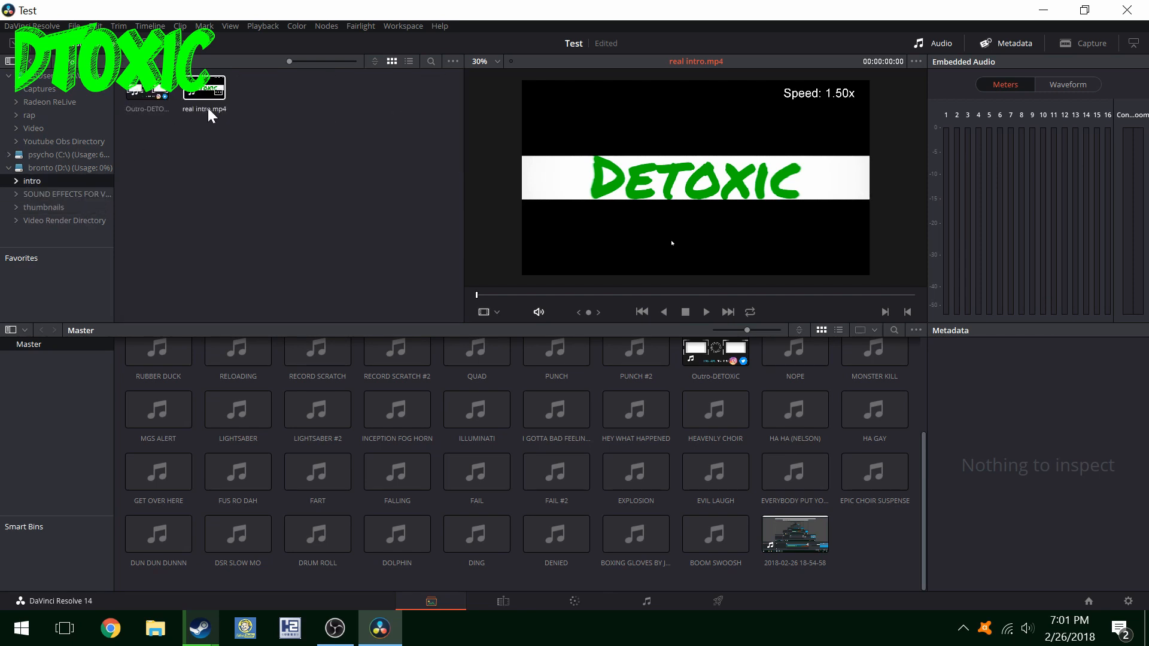
key(space)
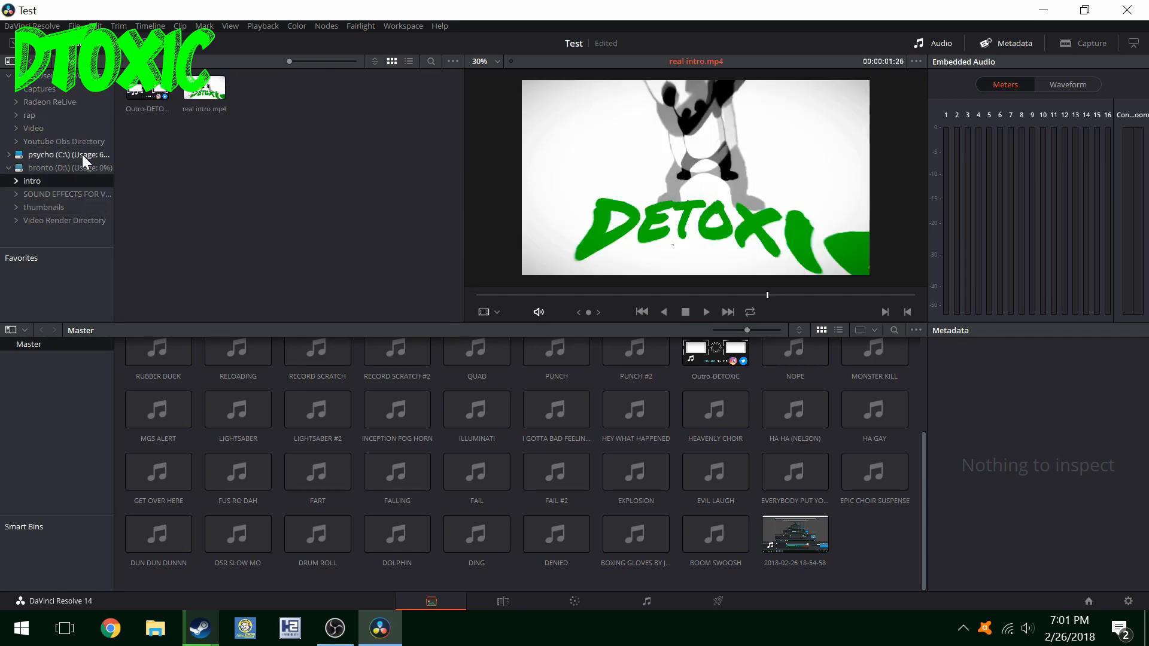
Import Detoxic Intro New-1.m4v from the root of the bronto (D:) drive into the Master bin.
click(94, 168)
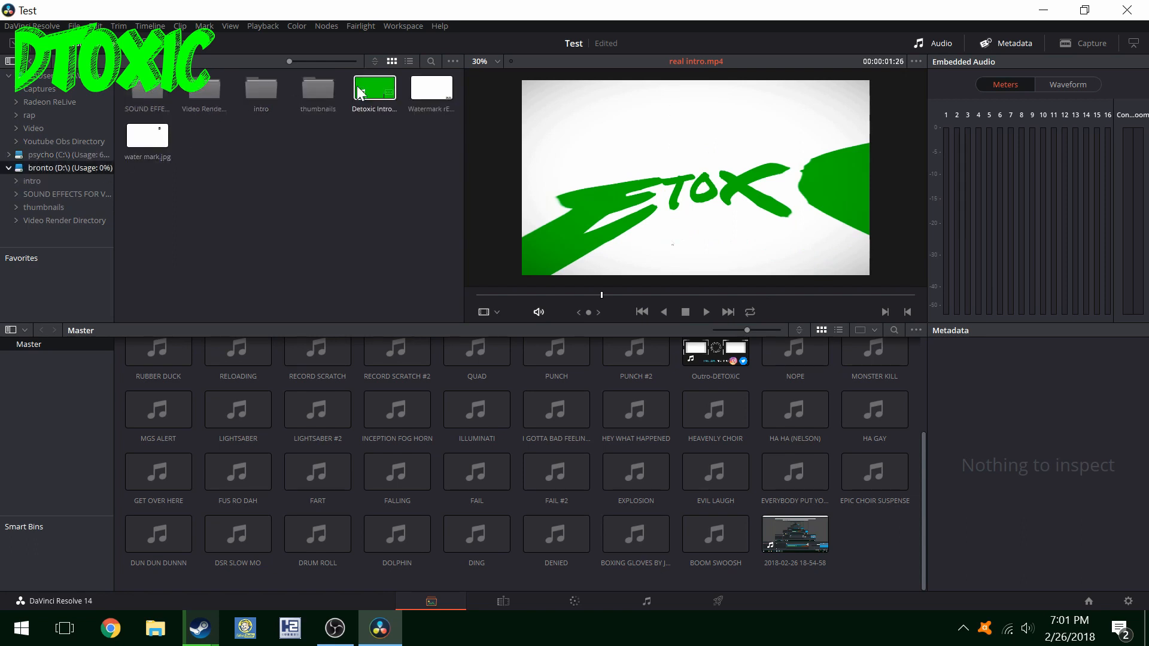
click(384, 110)
drag(384, 110, 885, 554)
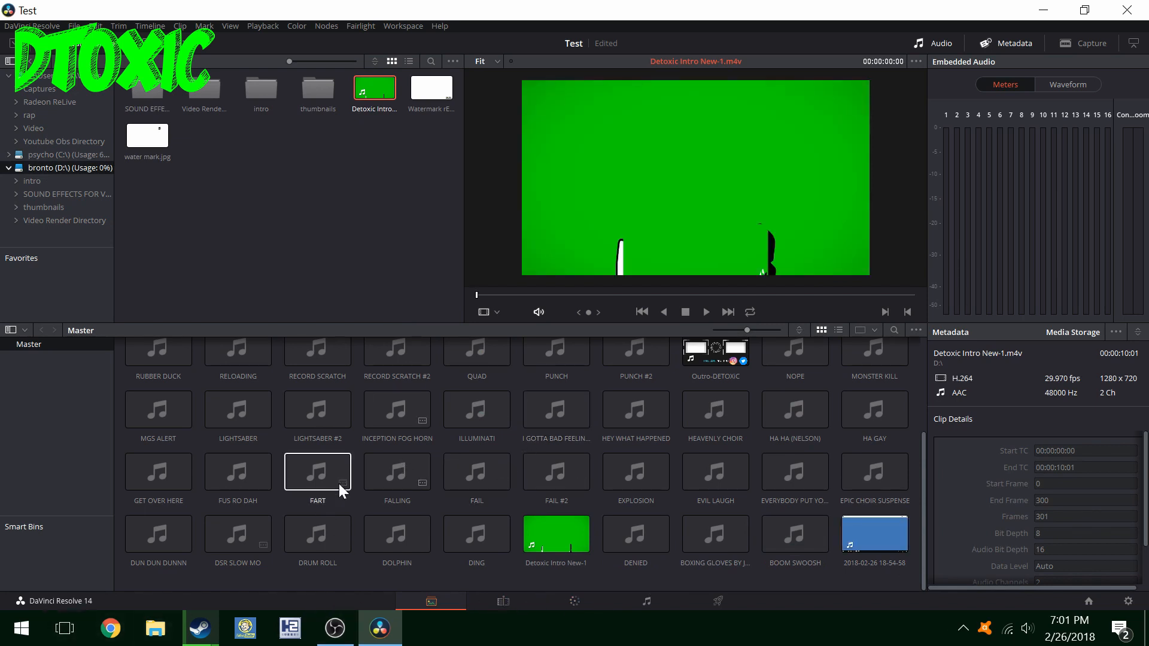
Switch to the Edit page and look through the imported clips in the media pool.
click(505, 600)
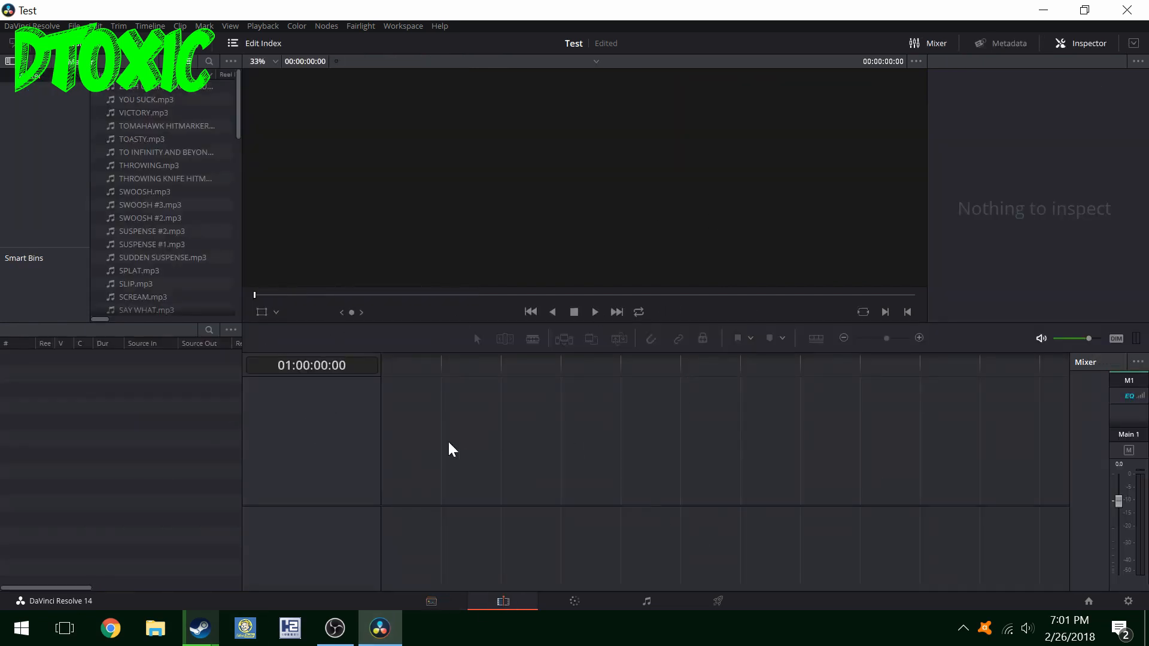
scroll(103, 294, down, 2)
scroll(106, 288, down, 10)
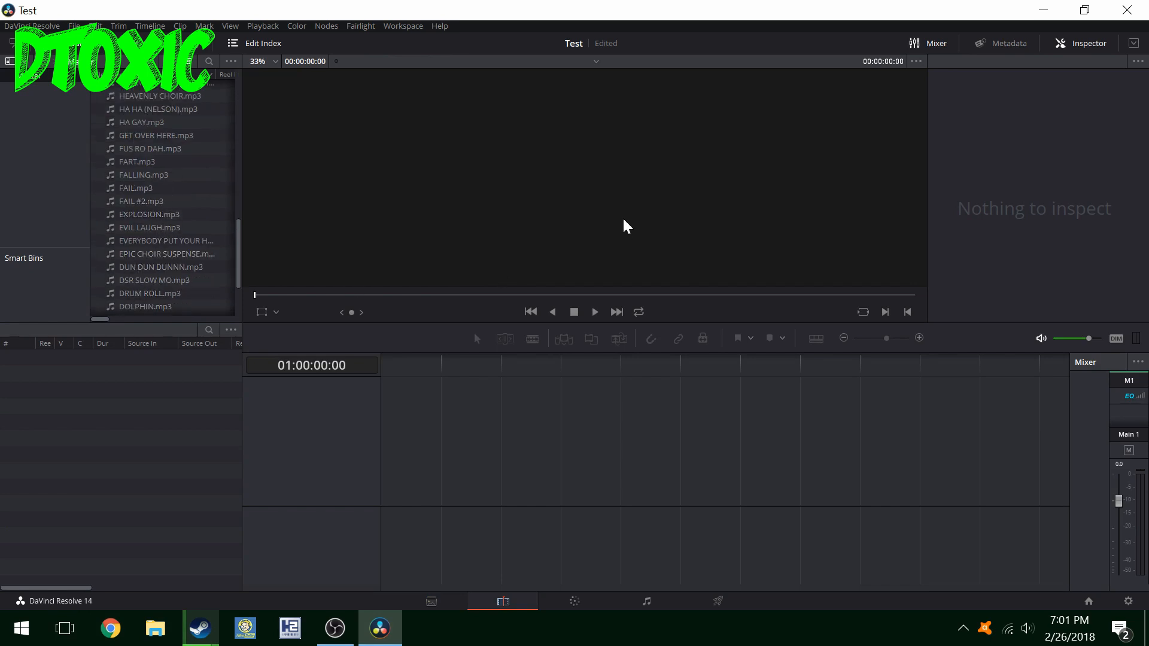
scroll(186, 182, up, 5)
scroll(117, 227, down, 8)
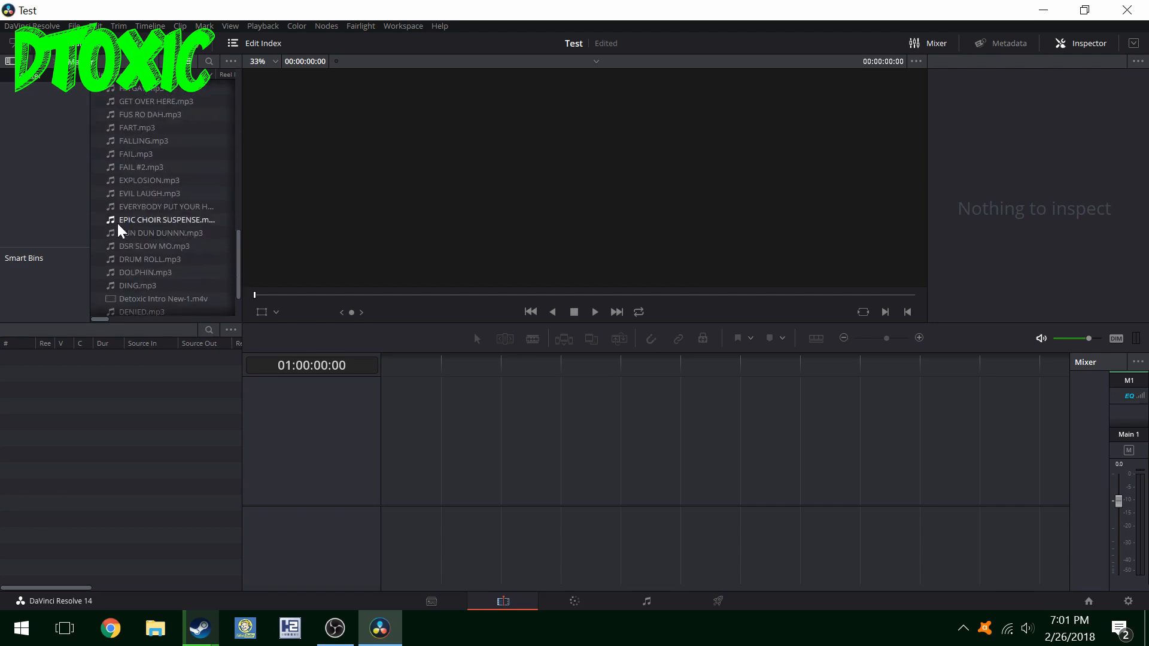
scroll(119, 230, up, 15)
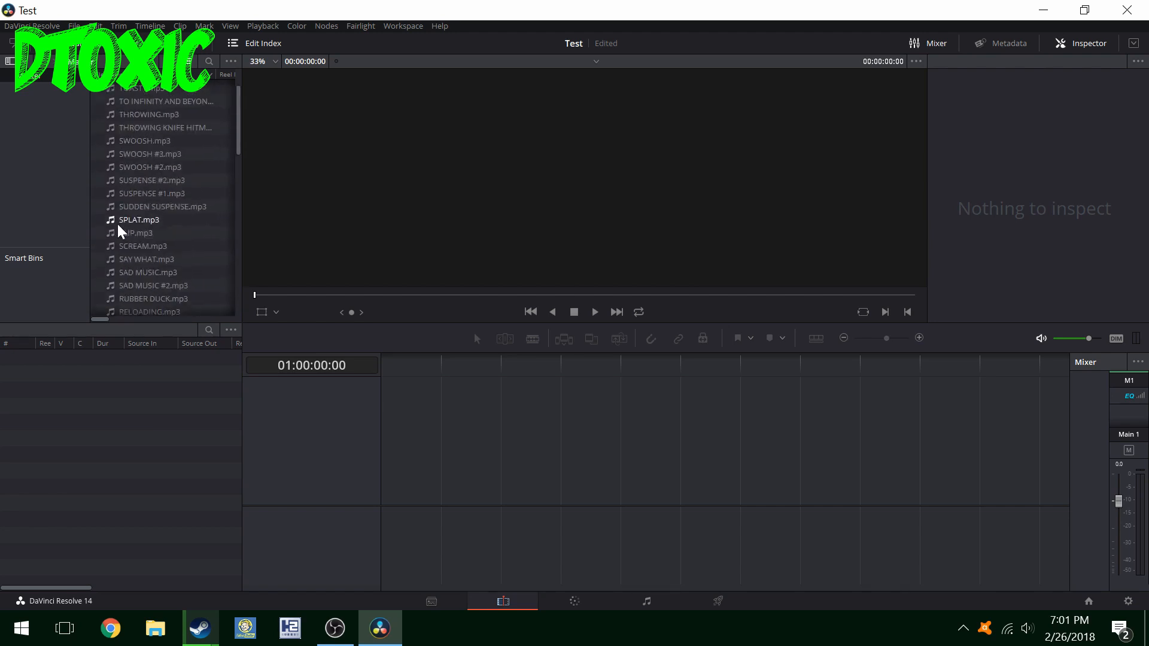
Add a Text title from the effects library at the start of the empty timeline.
click(178, 48)
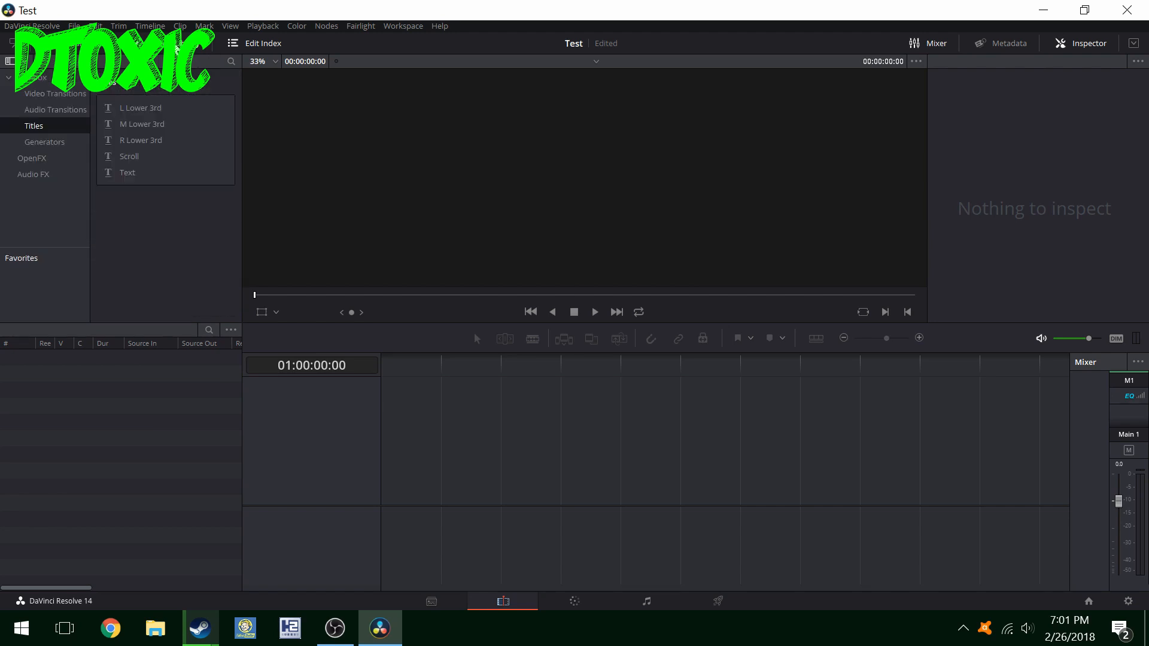
click(123, 174)
drag(526, 382, 503, 392)
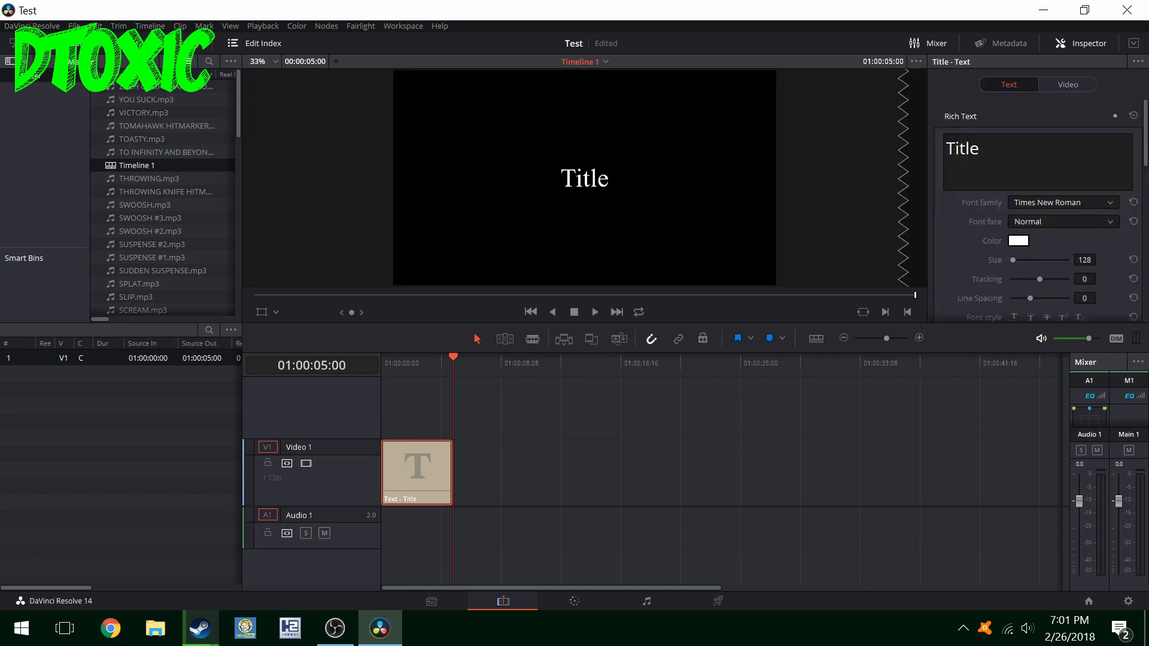
Clear the placeholder text of the new title clip.
click(979, 148)
key(BackSpace)
key(BackSpace)
key(BackSpace)
key(BackSpace)
key(BackSpace)
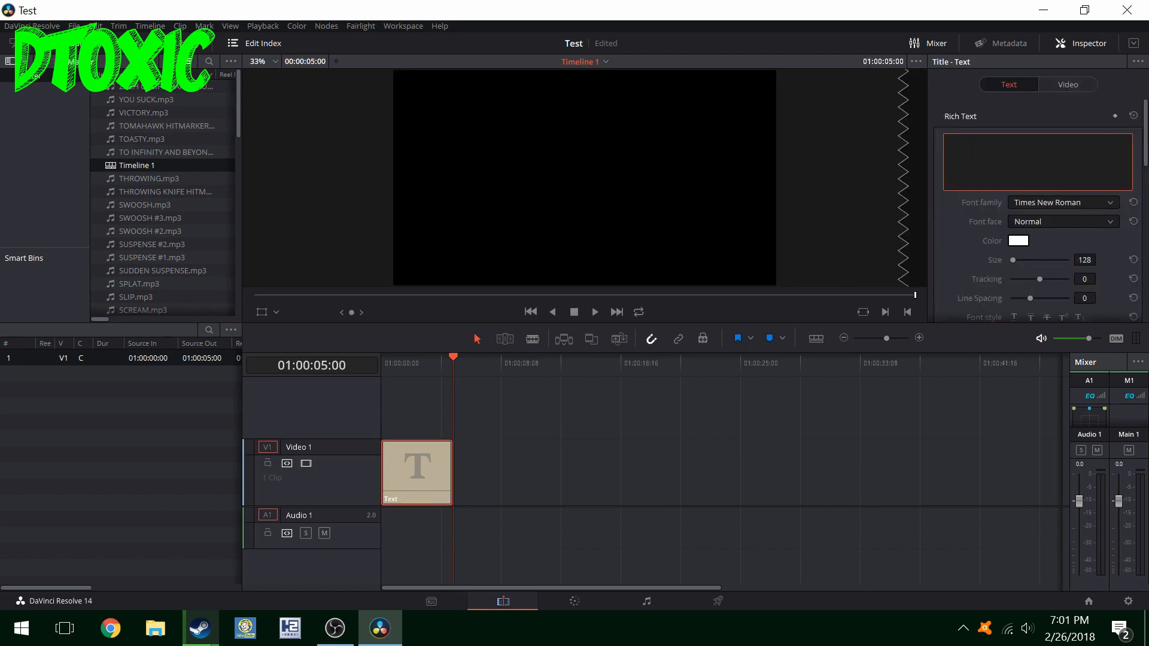
text(Hi my name is)
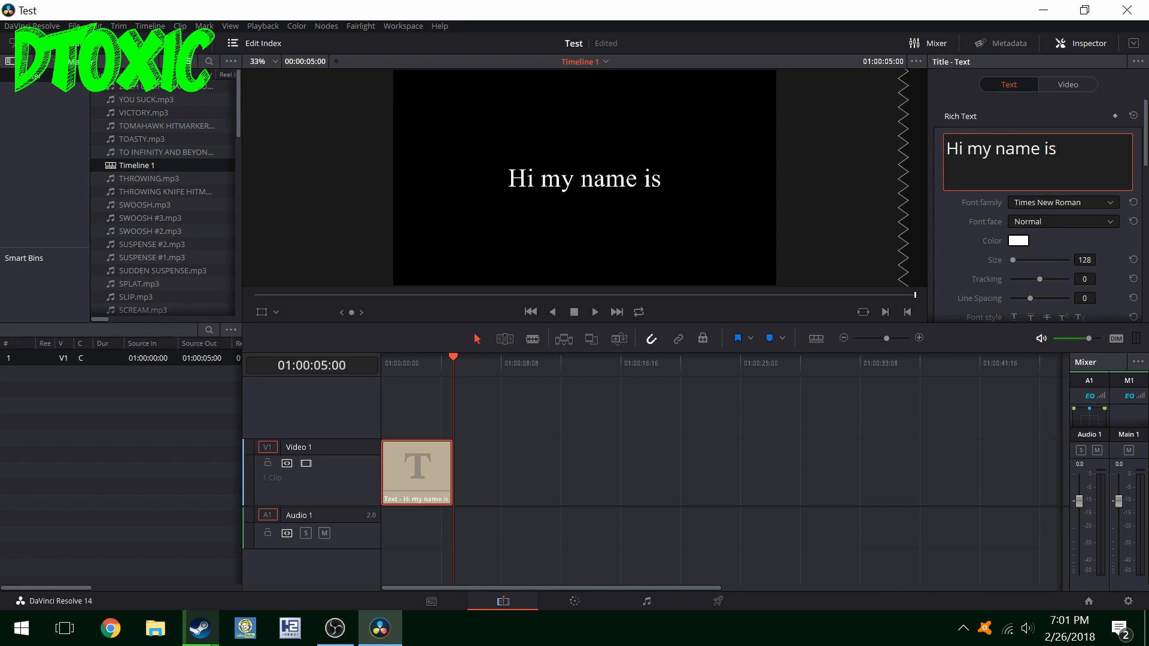
text( DEtei)
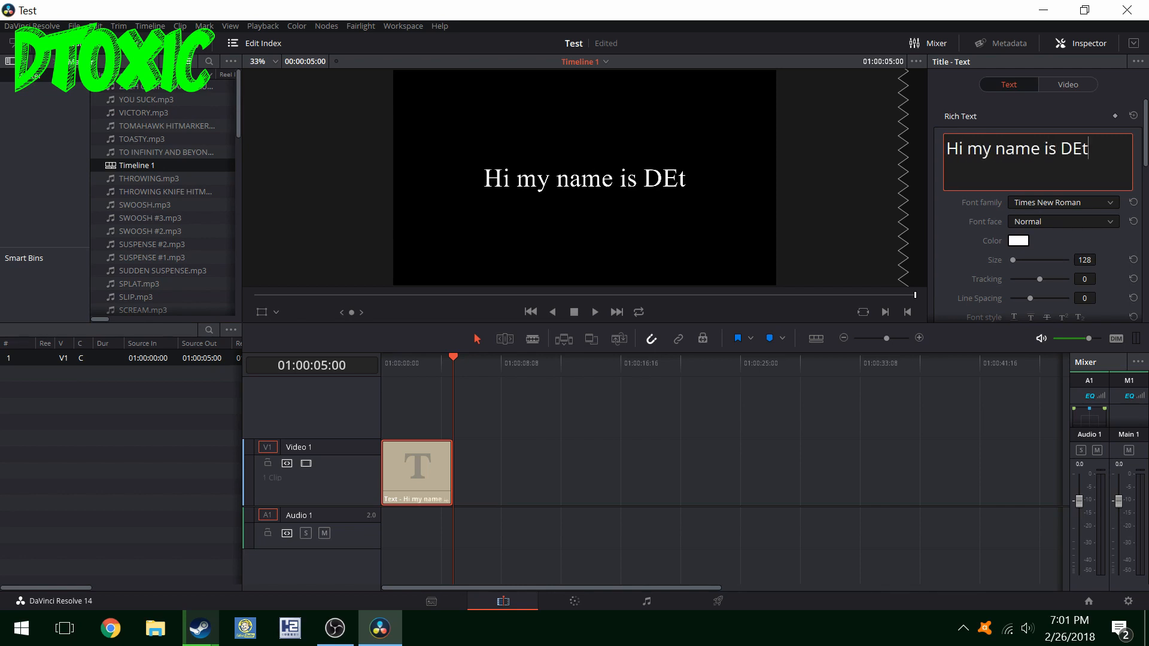
key(BackSpace)
key(BackSpace)
key(BackSpace)
key(BackSpace)
key(BackSpace)
key(BackSpace)
key(BackSpace)
key(BackSpace)
key(BackSpace)
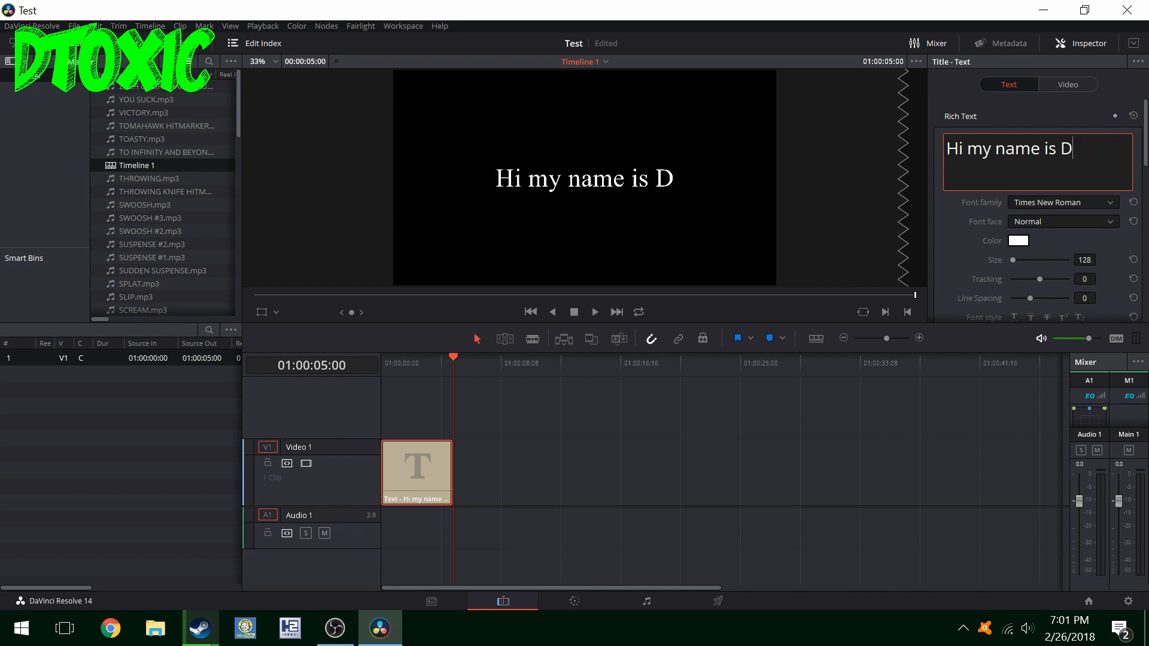
key(BackSpace)
key(BackSpace)
key(BackSpace)
key(BackSpace)
key(BackSpace)
key(BackSpace)
key(BackSpace)
key(BackSpace)
key(BackSpace)
key(BackSpace)
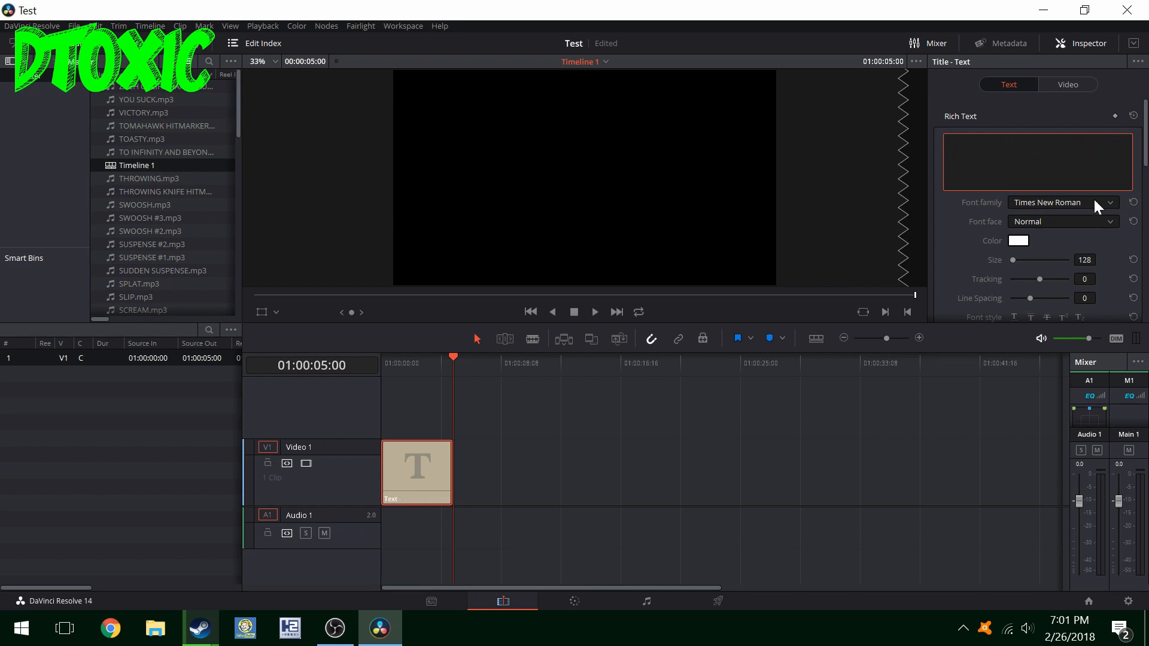
Enter Dtoxic as the title text and set its font family to Mona Shark.
text(Dtoxic)
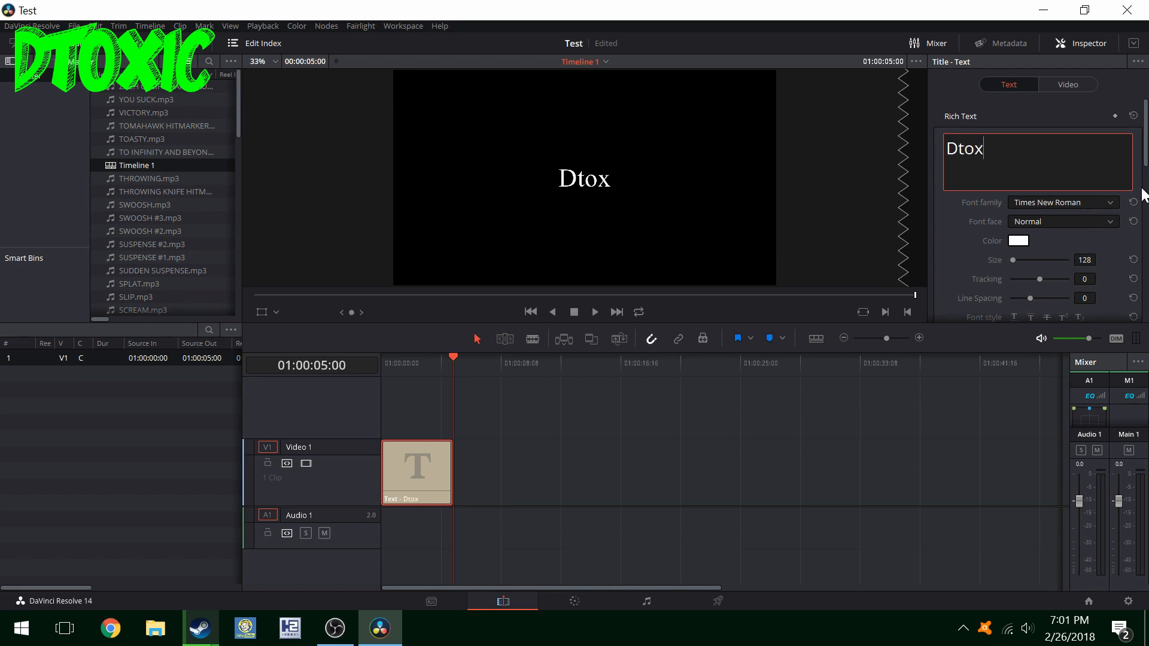
click(1090, 203)
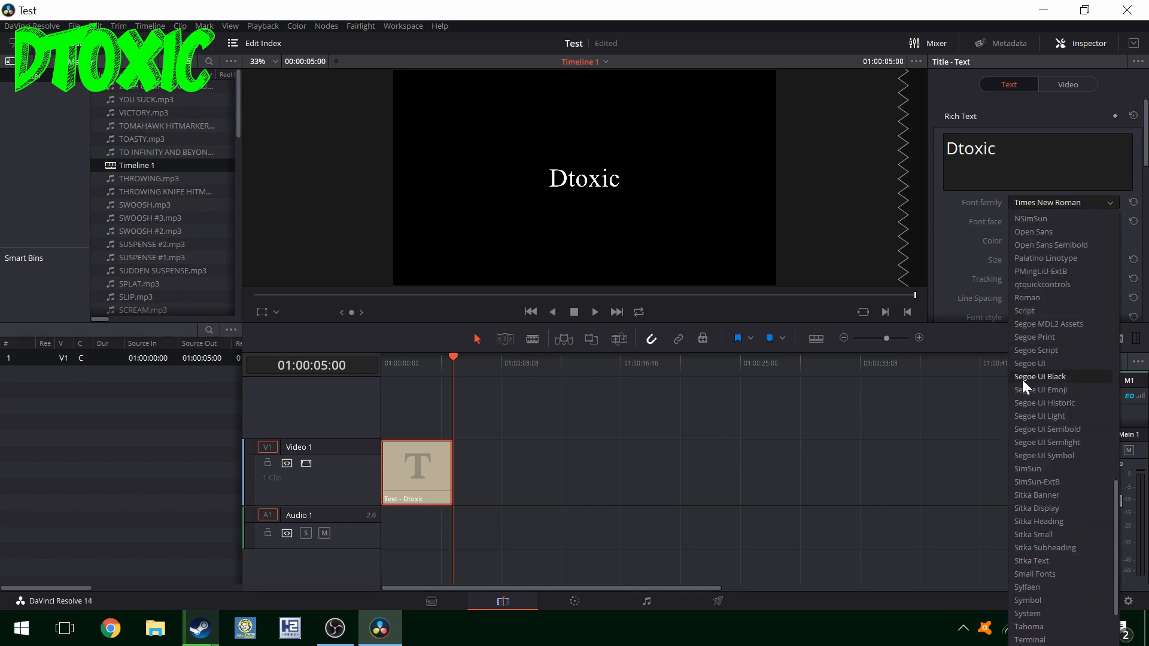
scroll(1107, 358, down, 4)
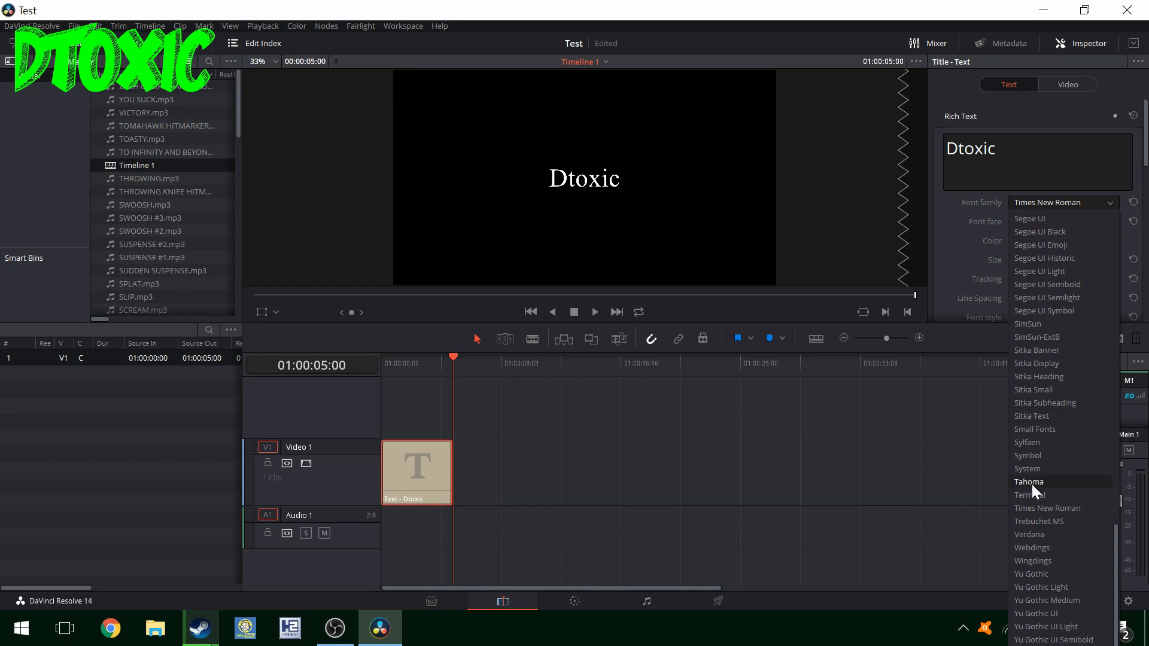
scroll(1030, 484, up, 7)
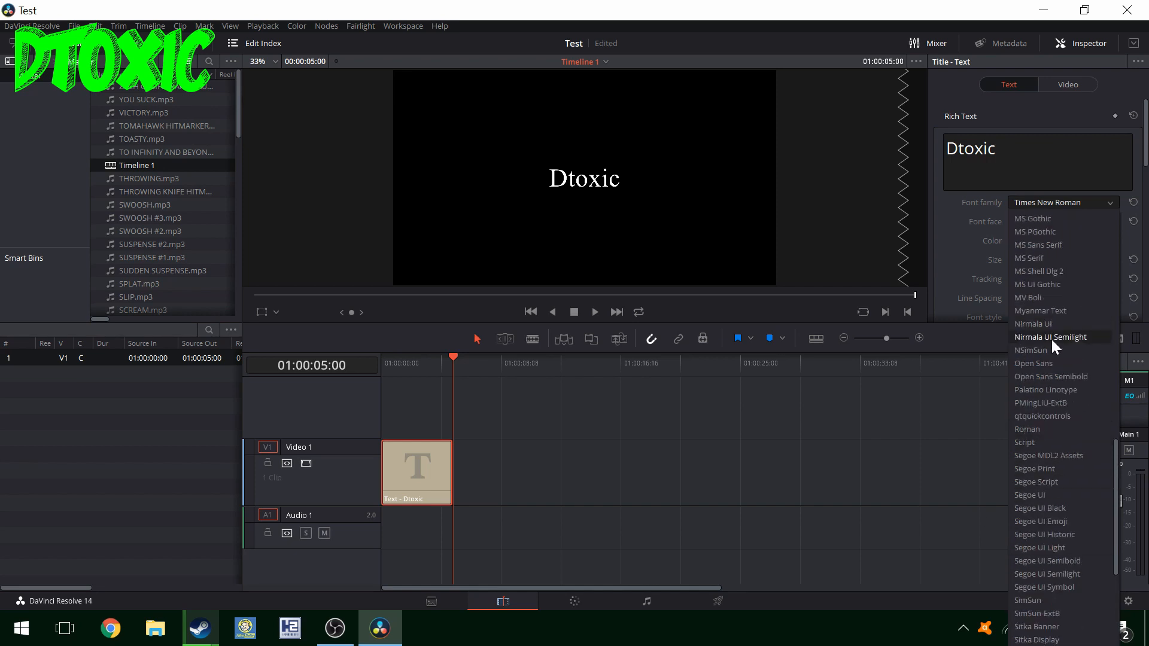
scroll(1051, 337, up, 2)
click(1054, 271)
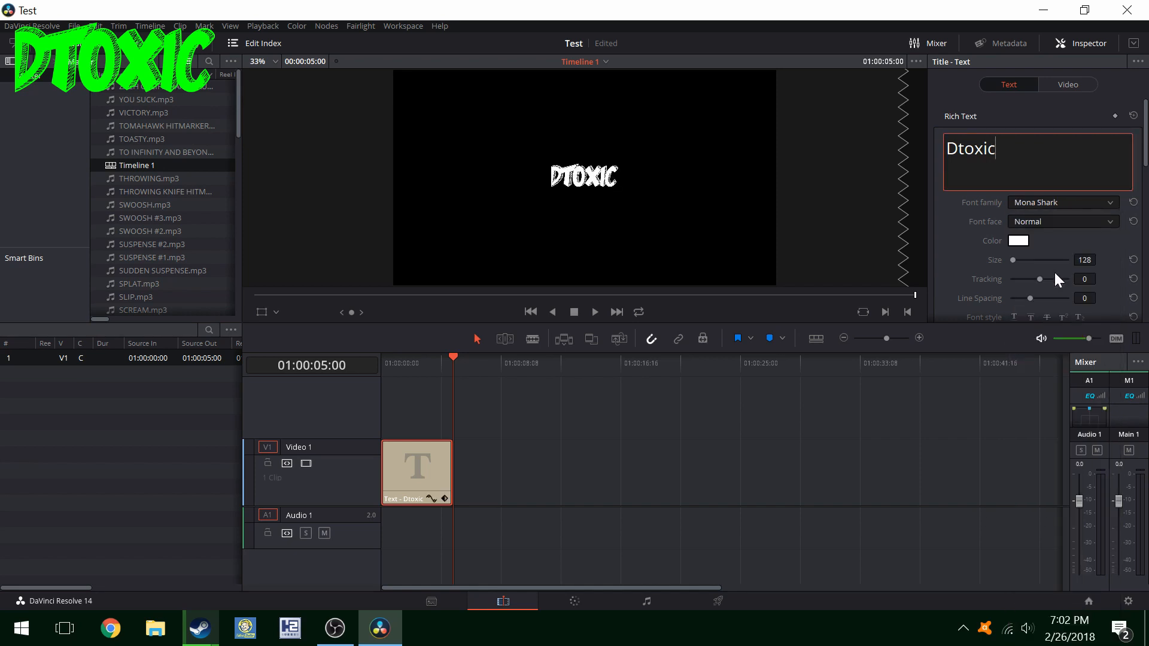
Change the title's text color to the basic green #00aa00.
click(1017, 242)
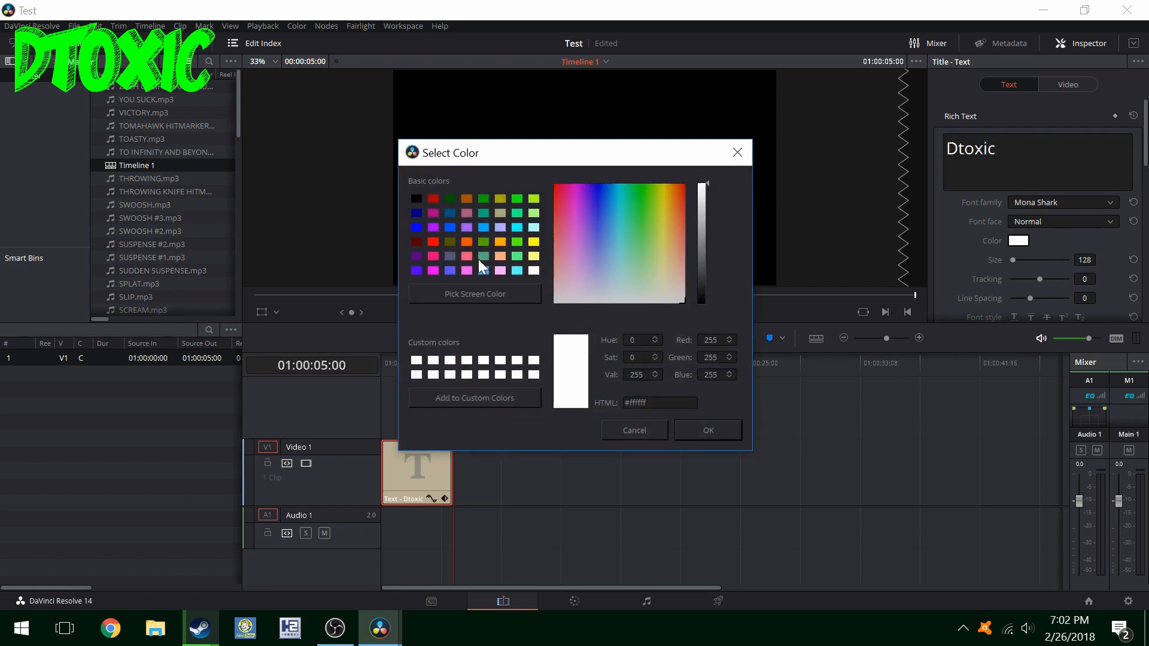
click(483, 200)
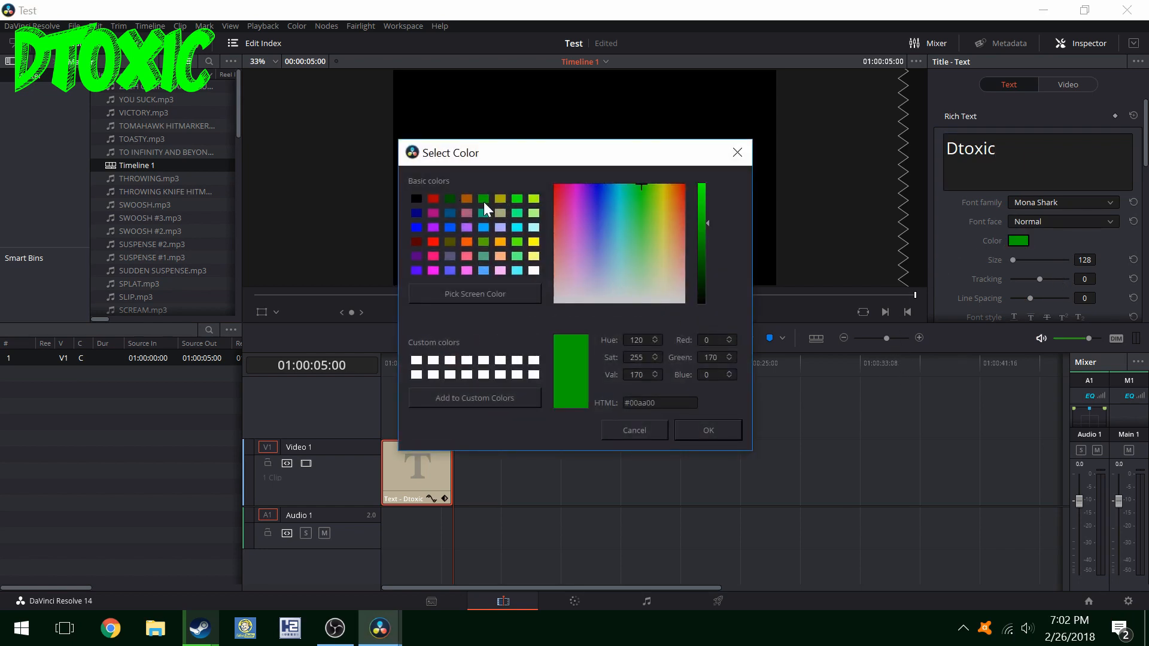
click(718, 420)
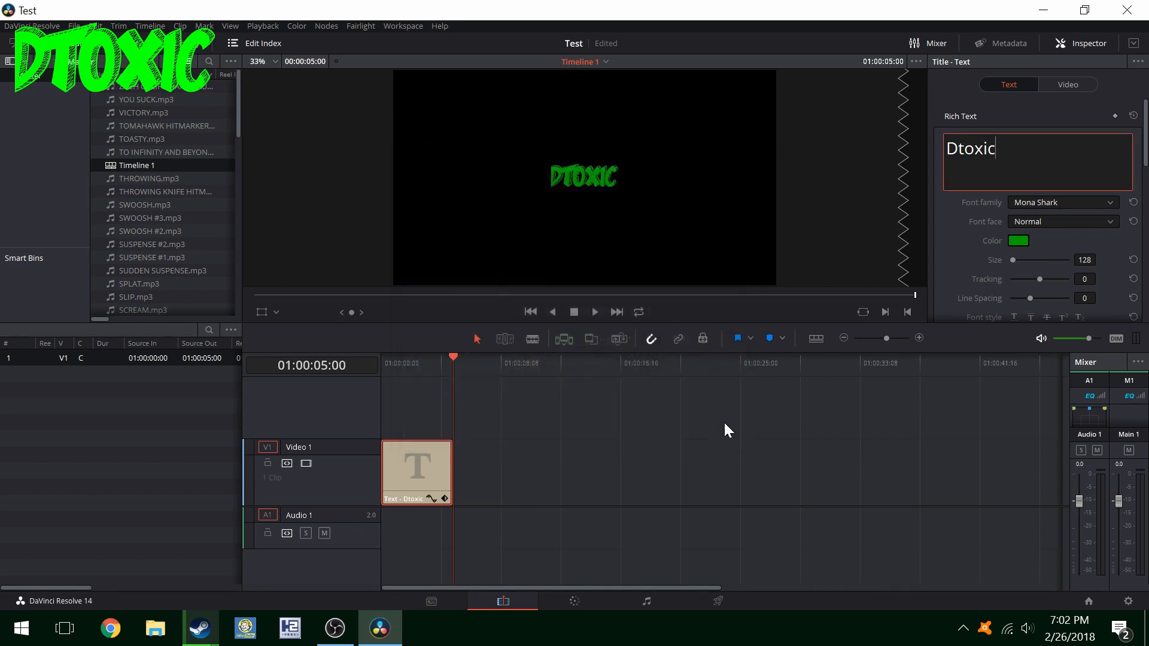
Try the Bold font face on the Dtoxic title, and set the font face to Italic.
click(1052, 219)
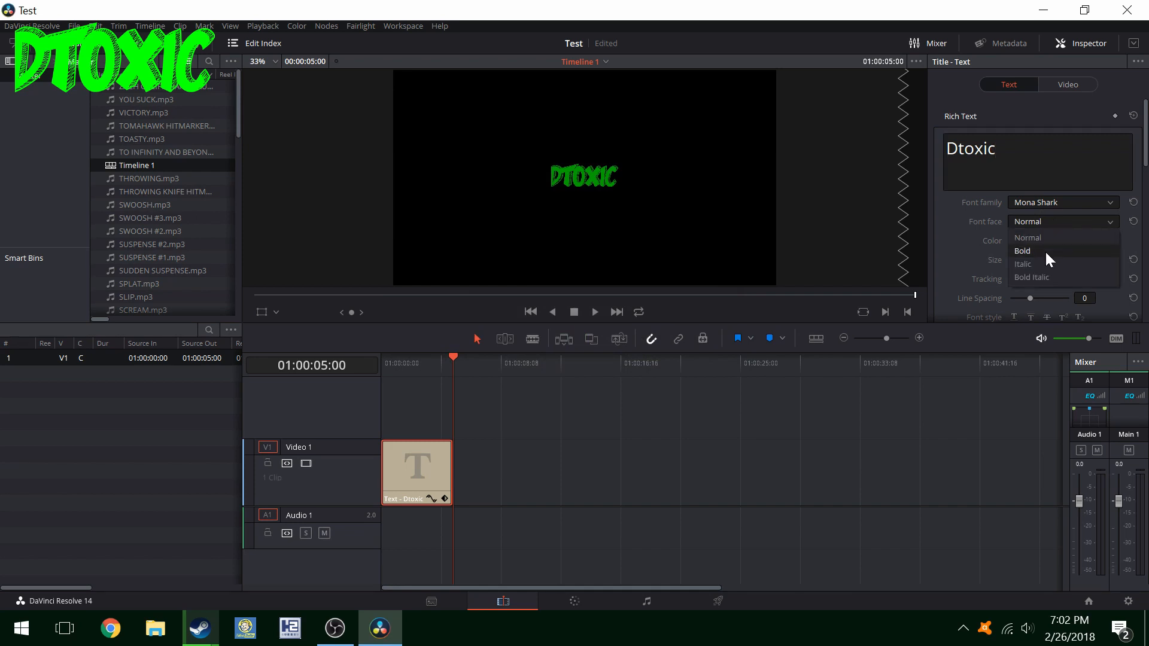
click(1045, 250)
click(1071, 221)
click(1053, 259)
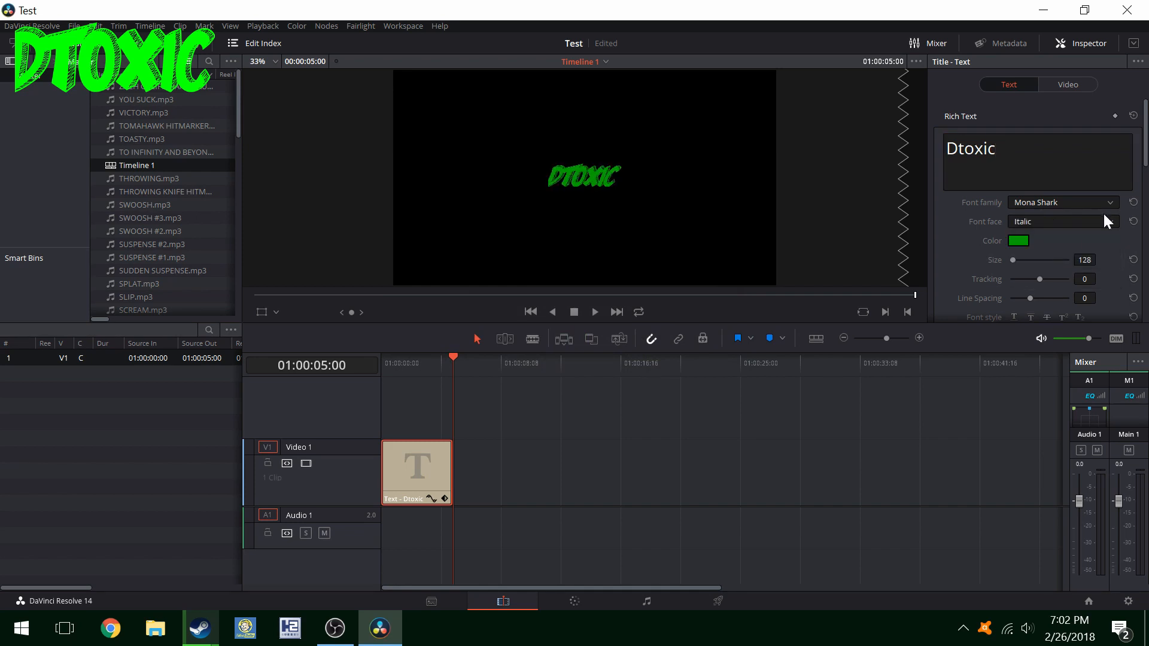
Try the Bold Italic font face on the Dtoxic title, and set the font face to Normal.
click(1090, 219)
click(1036, 278)
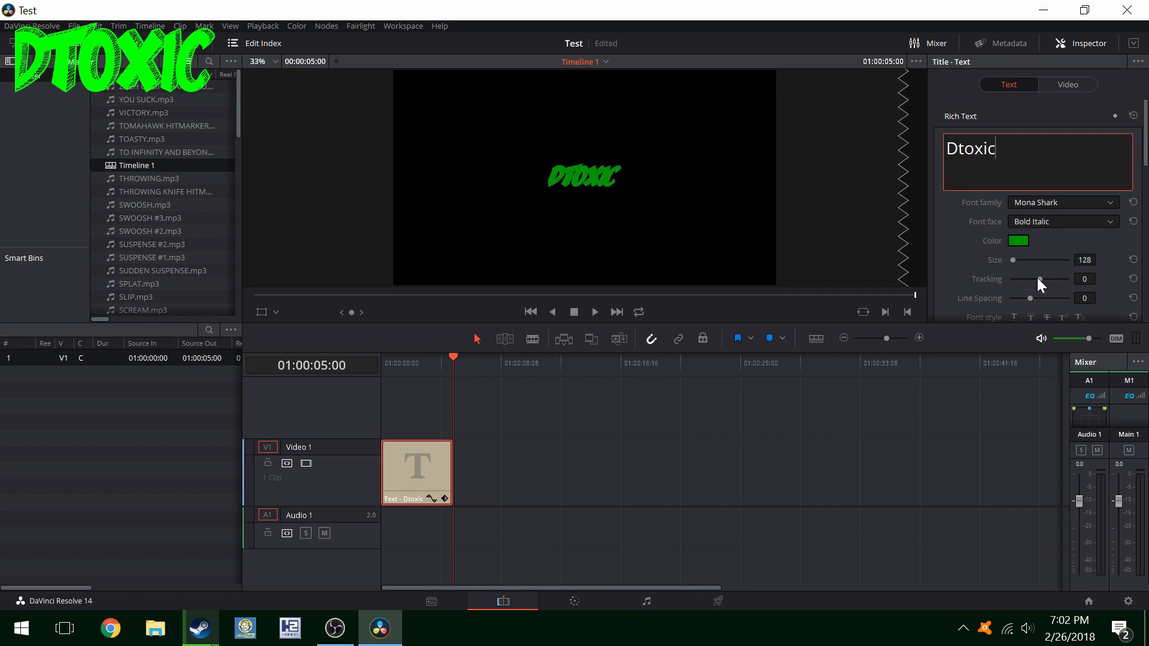
click(1068, 223)
click(1066, 225)
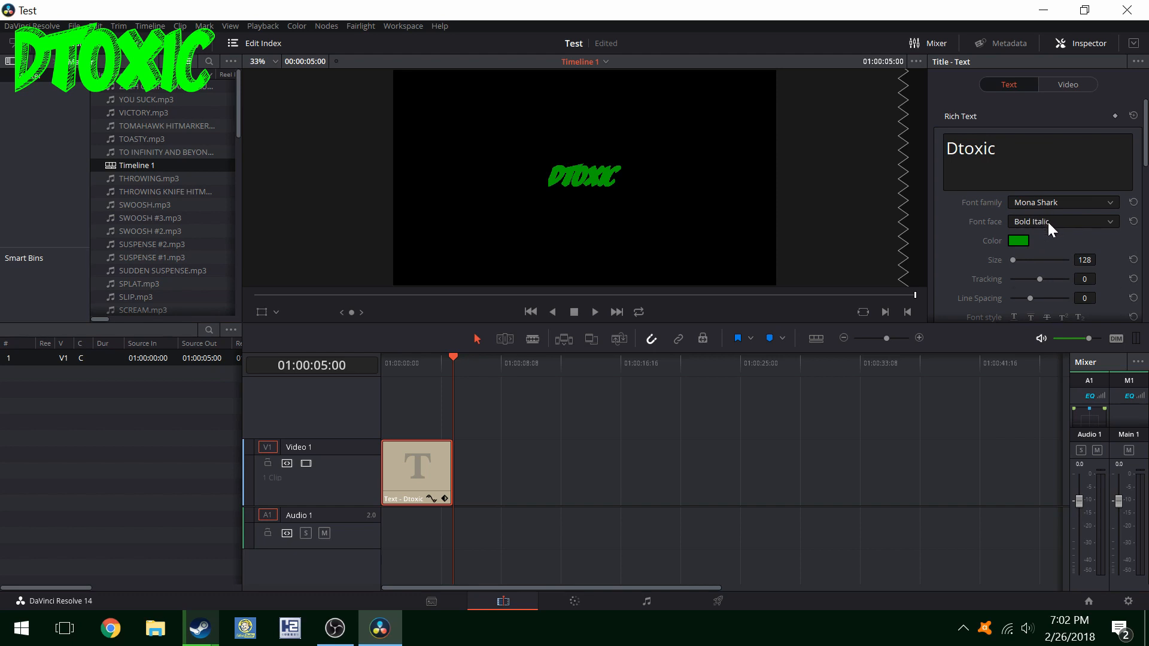
click(1049, 223)
click(1034, 235)
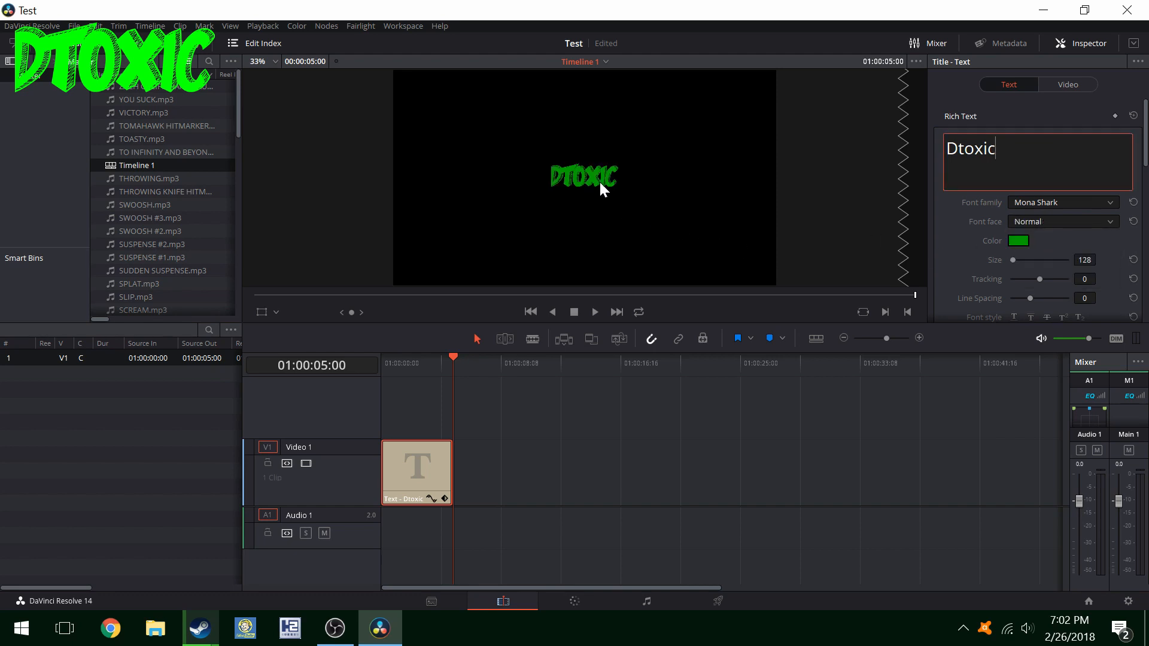
Move the Dtoxic title to the upper-left corner of the video frame and set its size to 129.
drag(601, 184, 458, 93)
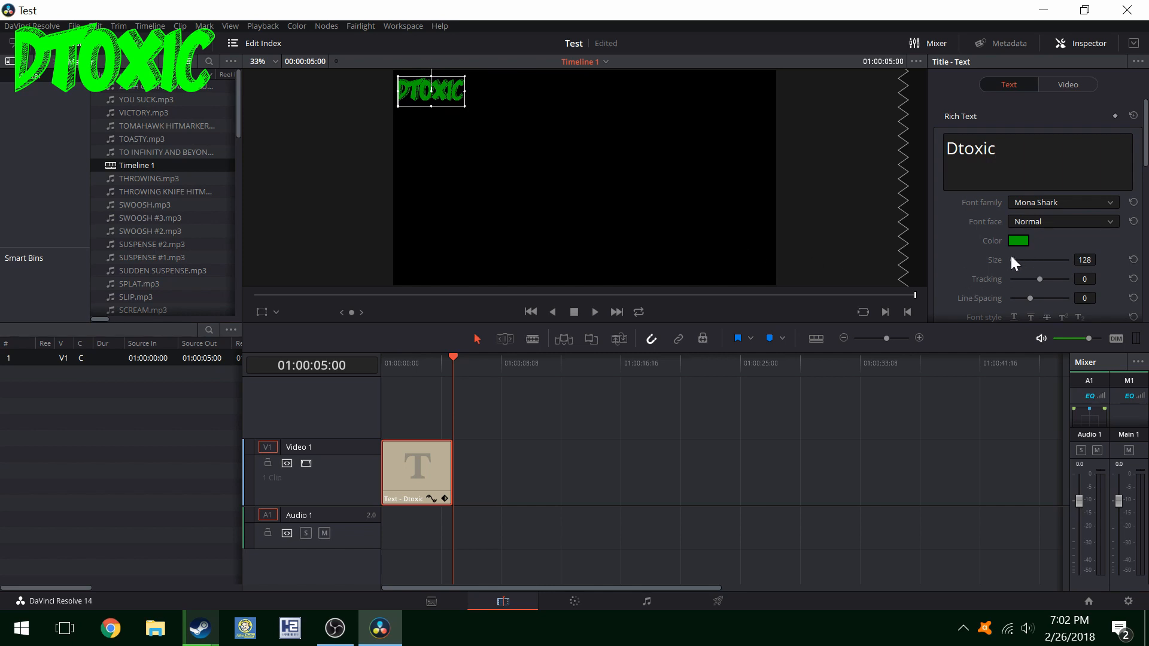
drag(1012, 256, 1012, 256)
click(522, 125)
Move the title clip up to a new Video 2 track and trim its end to the playhead at 01:00:05:00.
drag(411, 481, 432, 383)
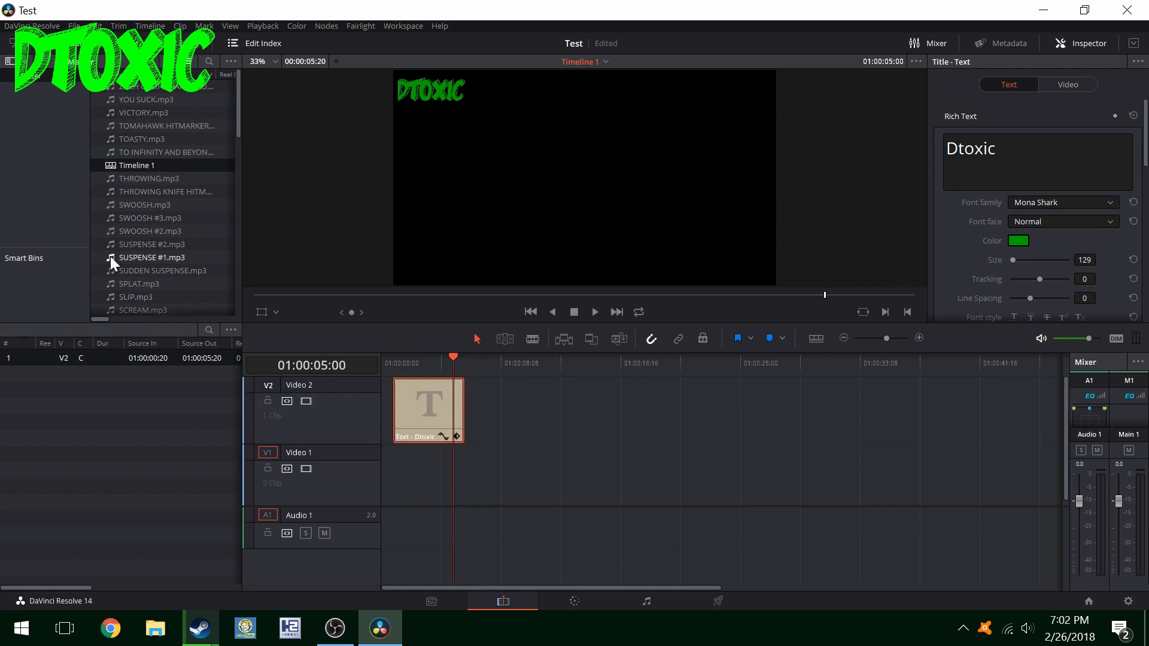
scroll(127, 286, down, 3)
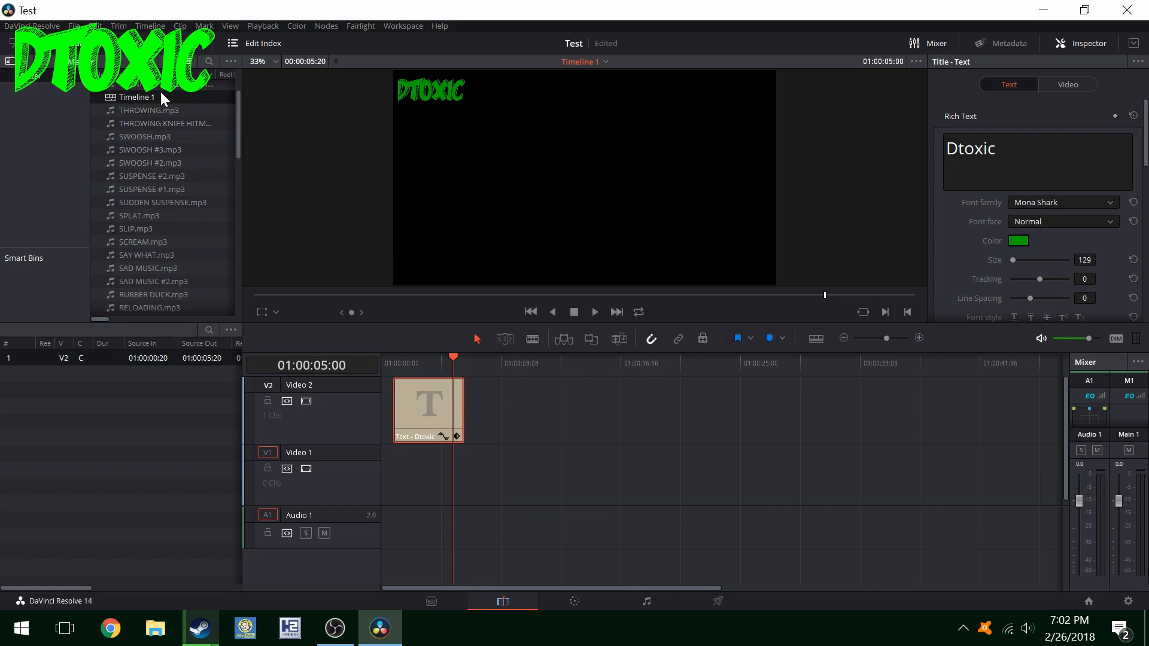
drag(159, 91, 159, 198)
drag(462, 412, 467, 383)
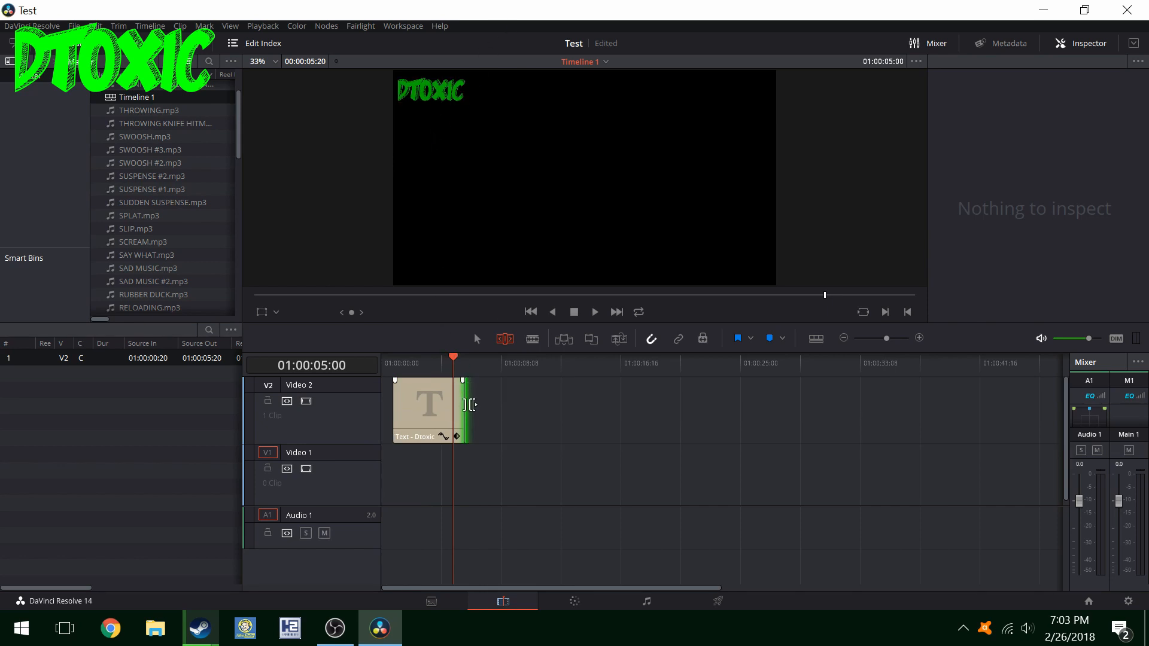
drag(472, 420, 450, 407)
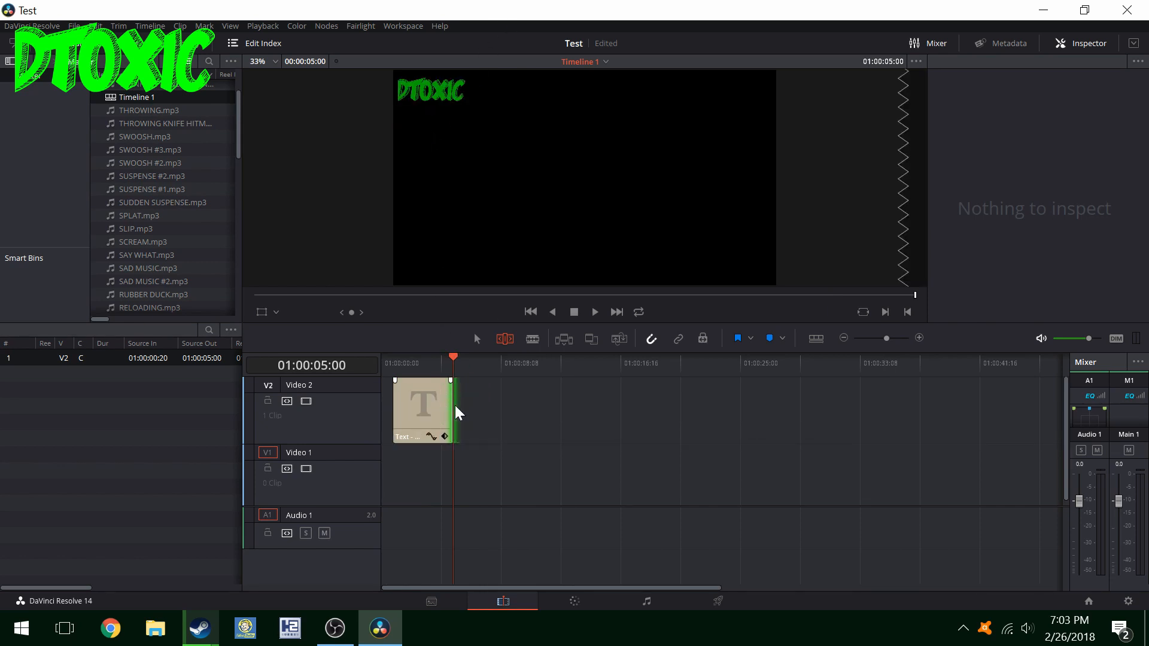
scroll(133, 174, up, 2)
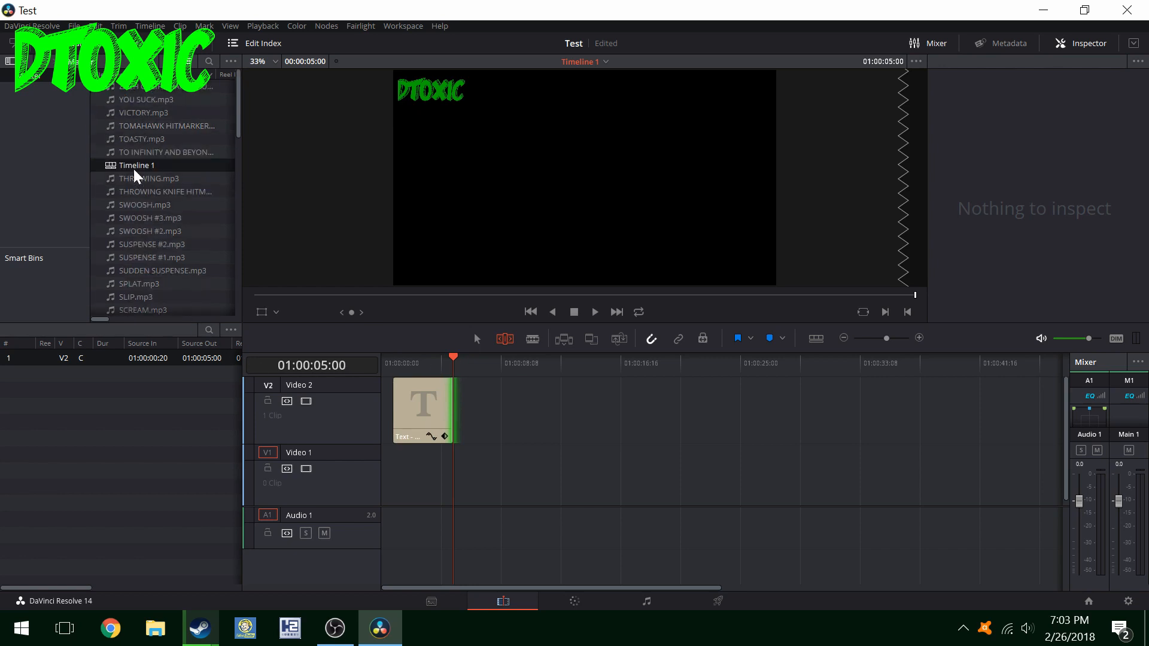
scroll(134, 177, down, 6)
scroll(134, 179, down, 5)
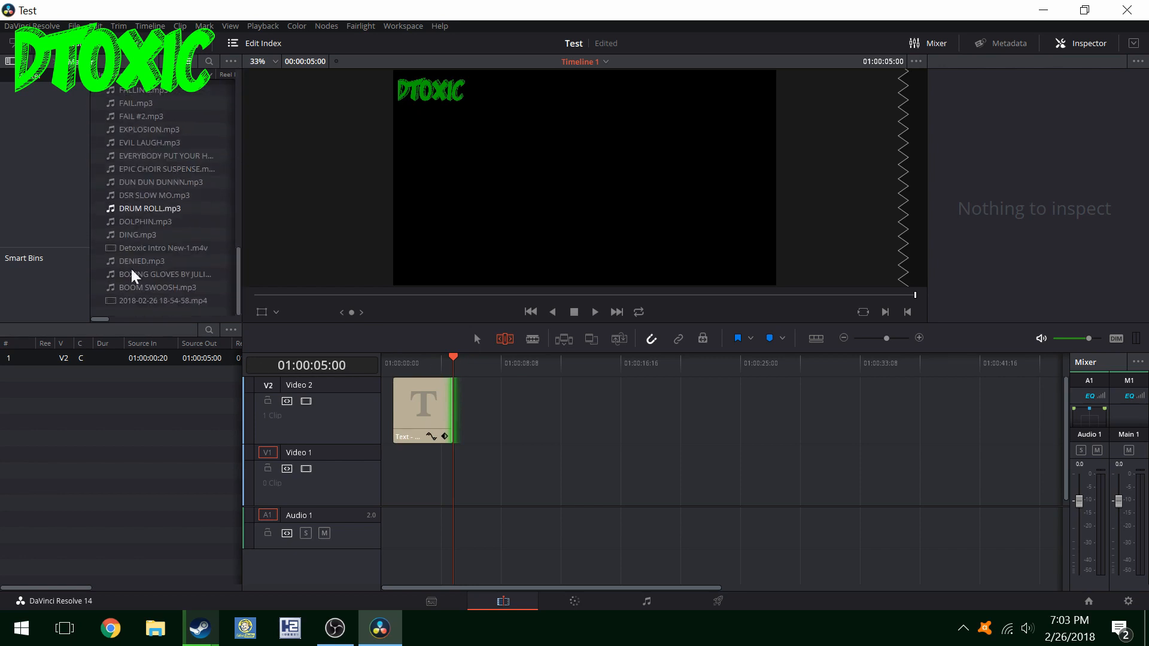
double_click(149, 301)
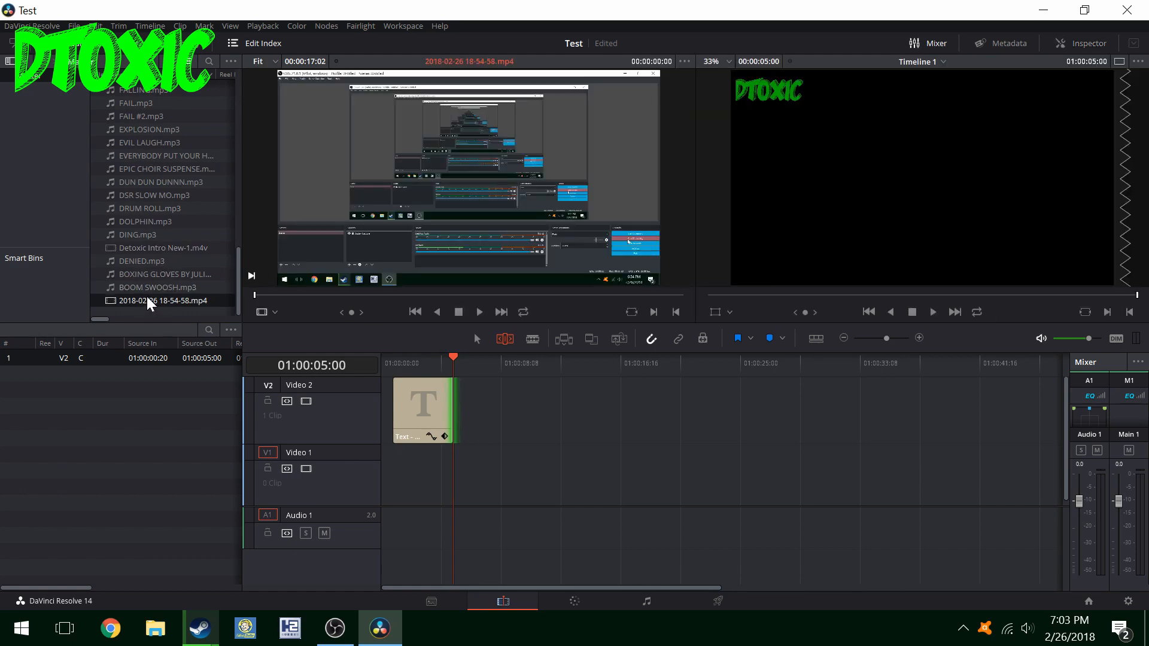
double_click(164, 246)
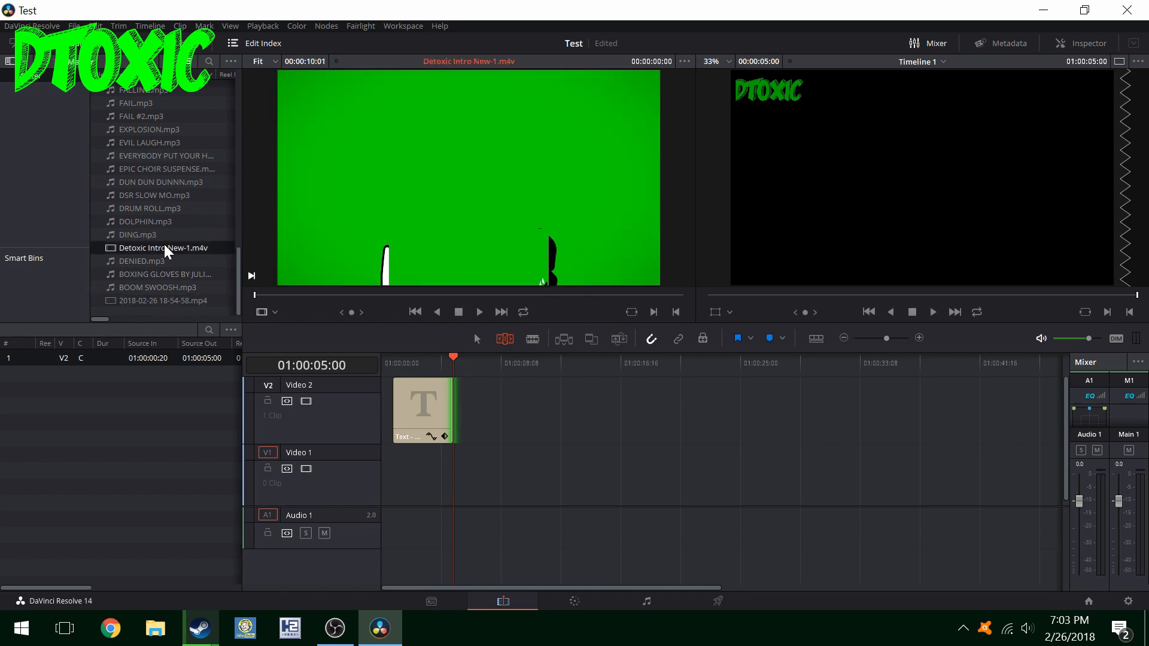
drag(164, 245, 376, 487)
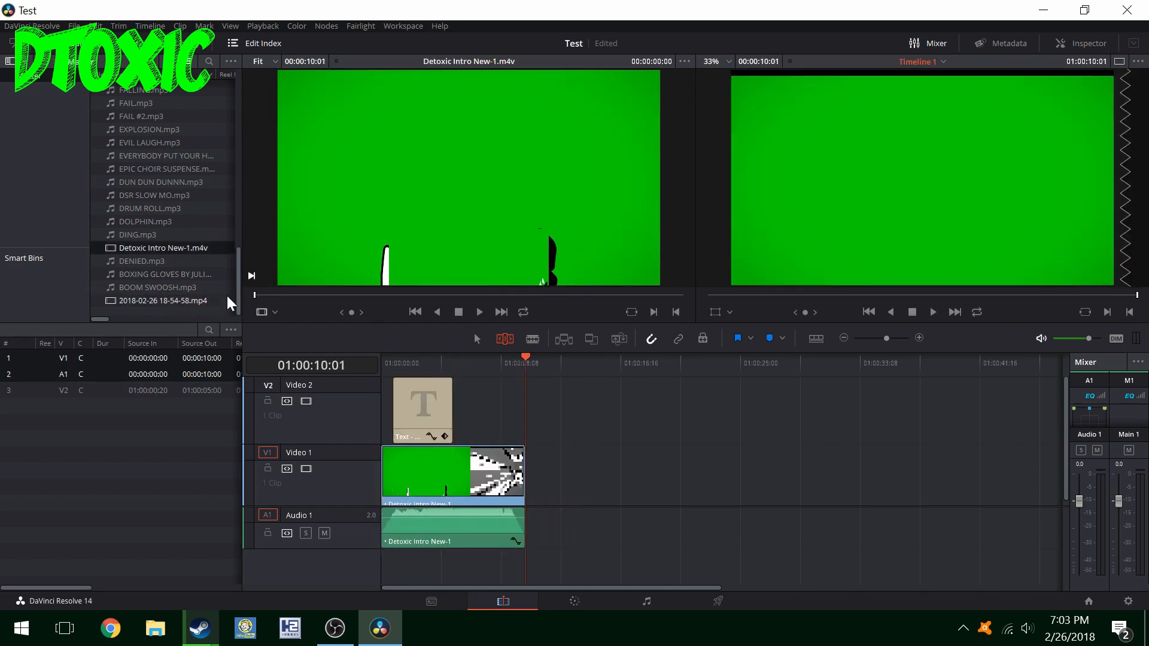
double_click(159, 301)
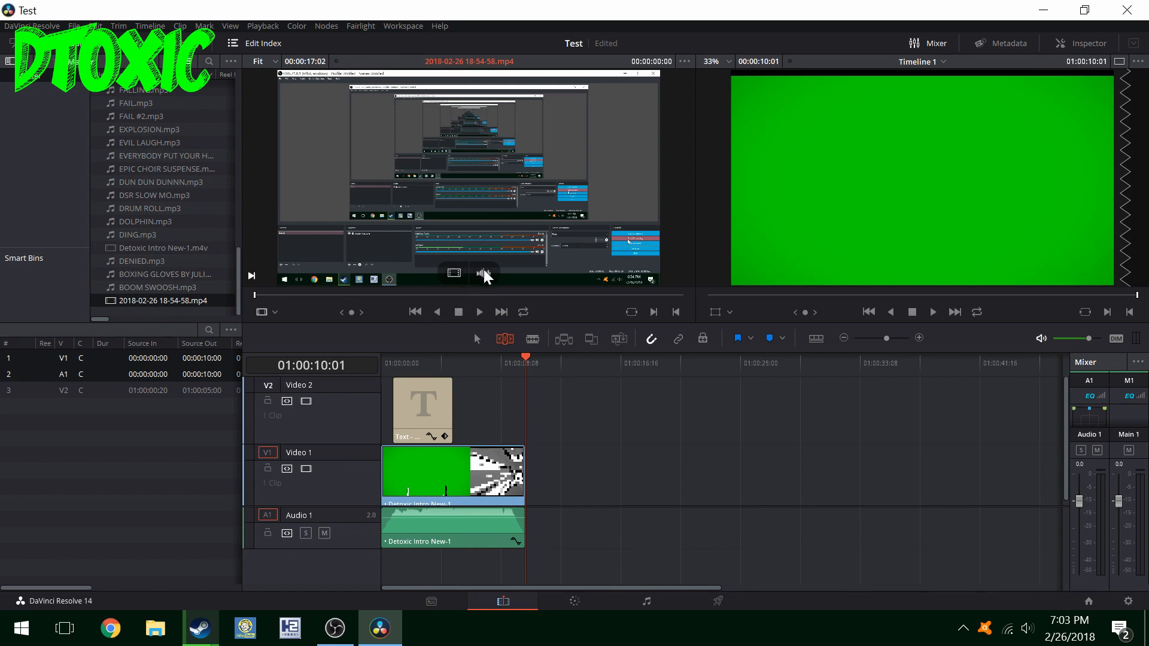
mouse_move(462, 276)
mouse_down()
mouse_move(549, 426)
mouse_move(456, 256)
mouse_up()
drag(482, 273, 452, 194)
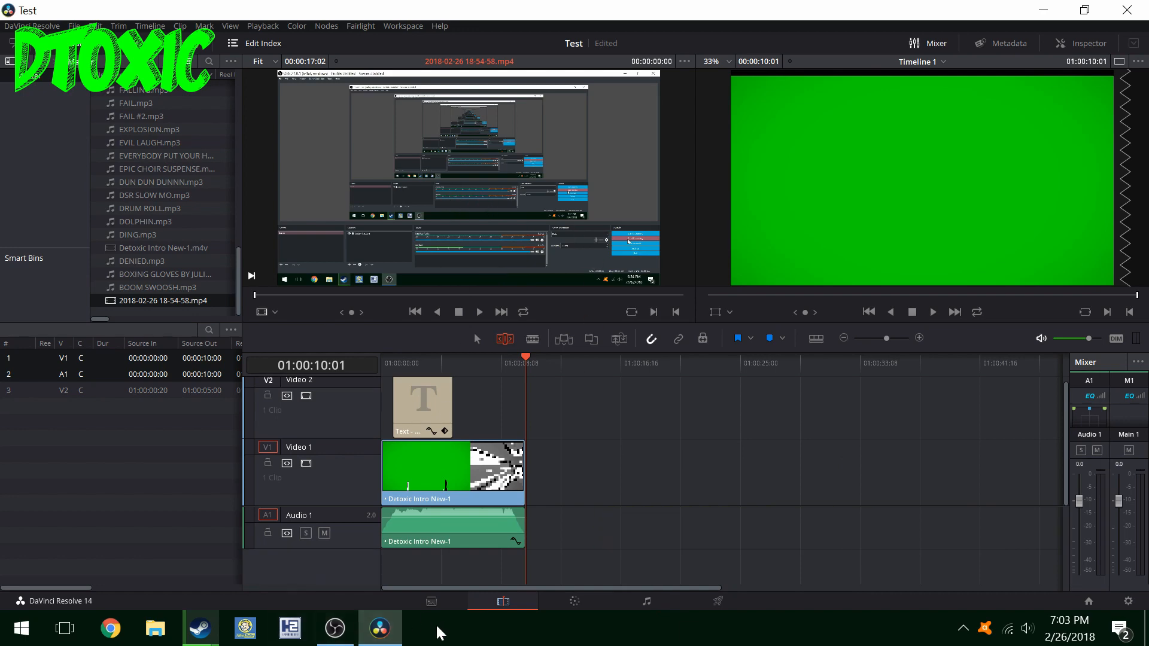
click(337, 630)
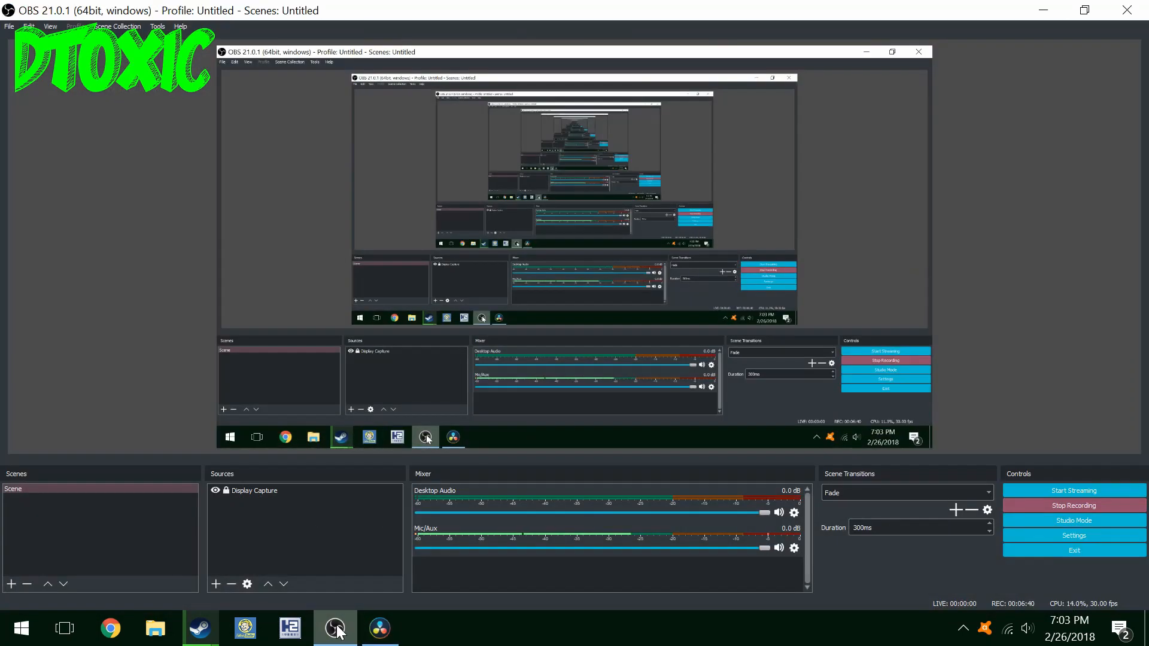
click(338, 629)
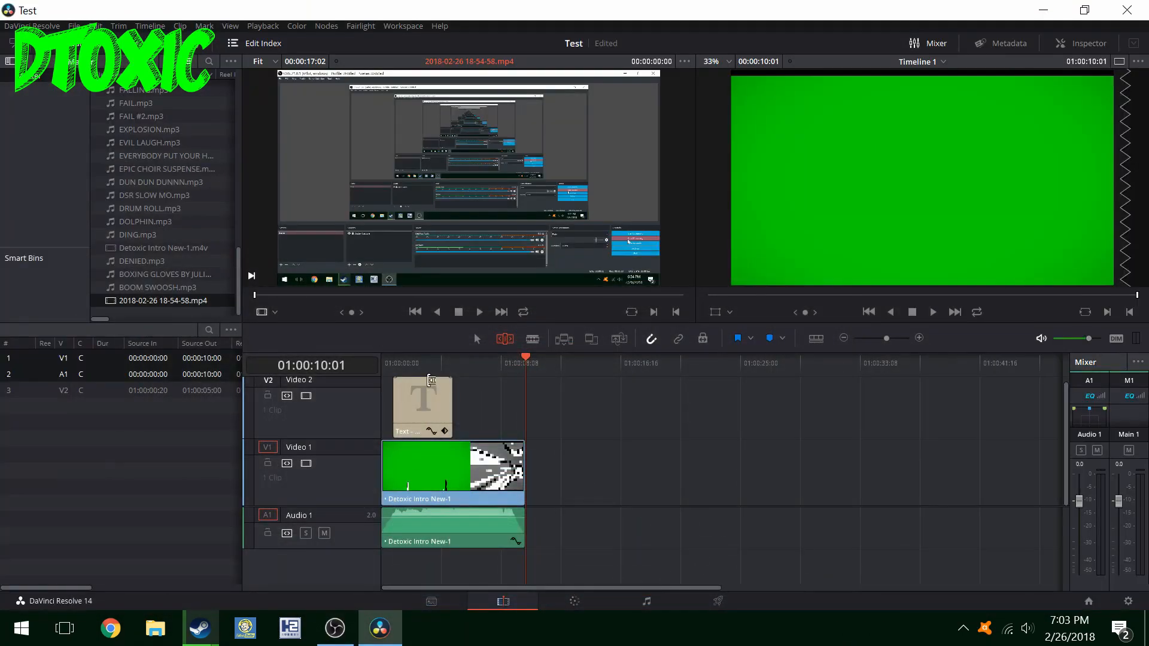
click(429, 405)
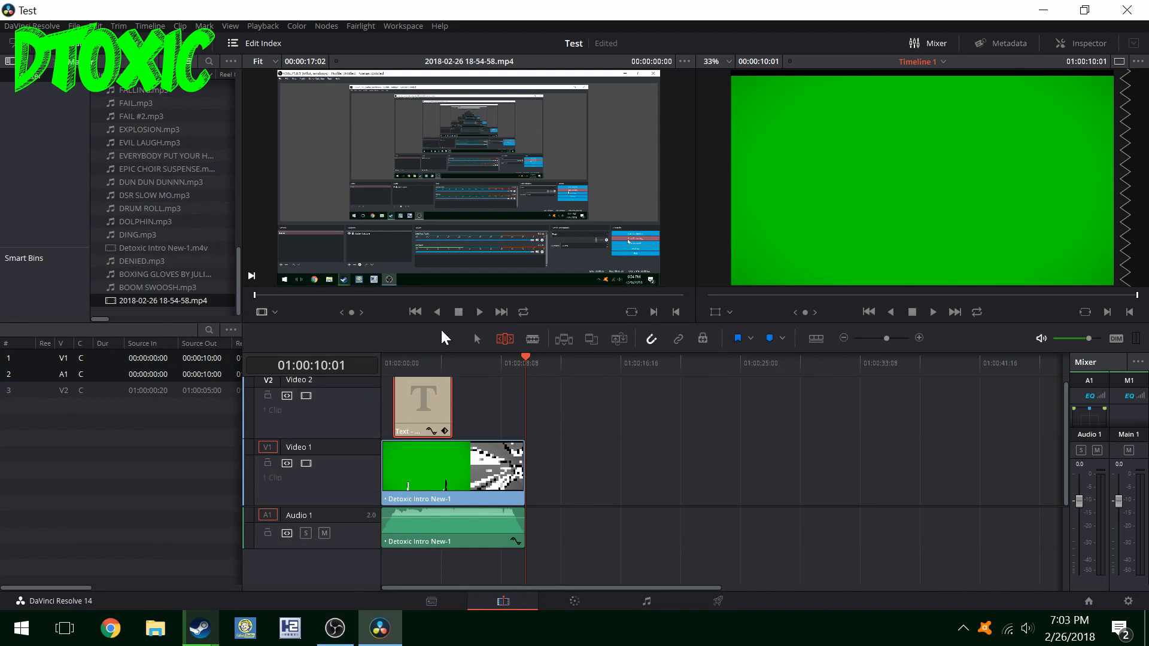
drag(409, 401, 536, 395)
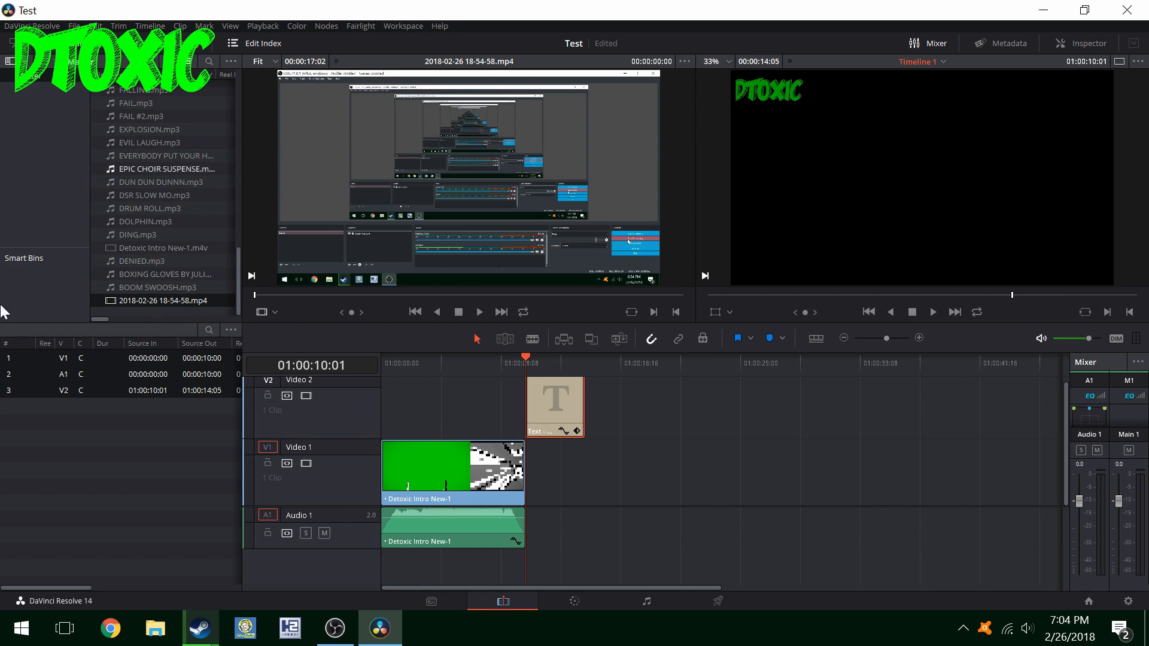
drag(173, 301, 528, 498)
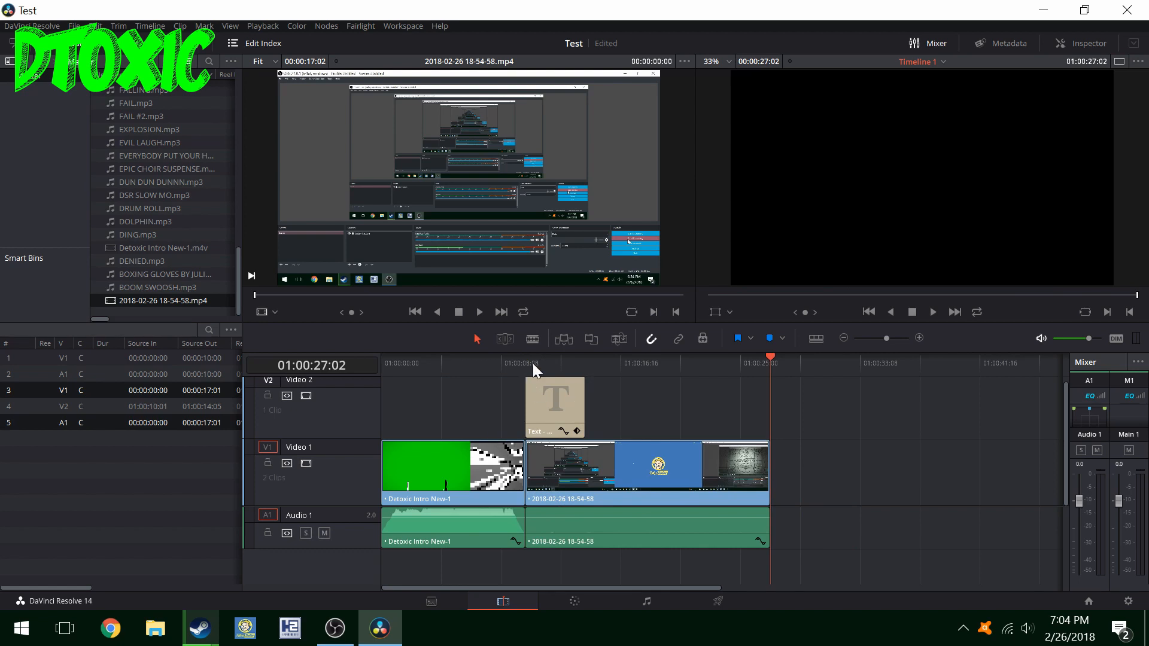
drag(533, 363, 552, 361)
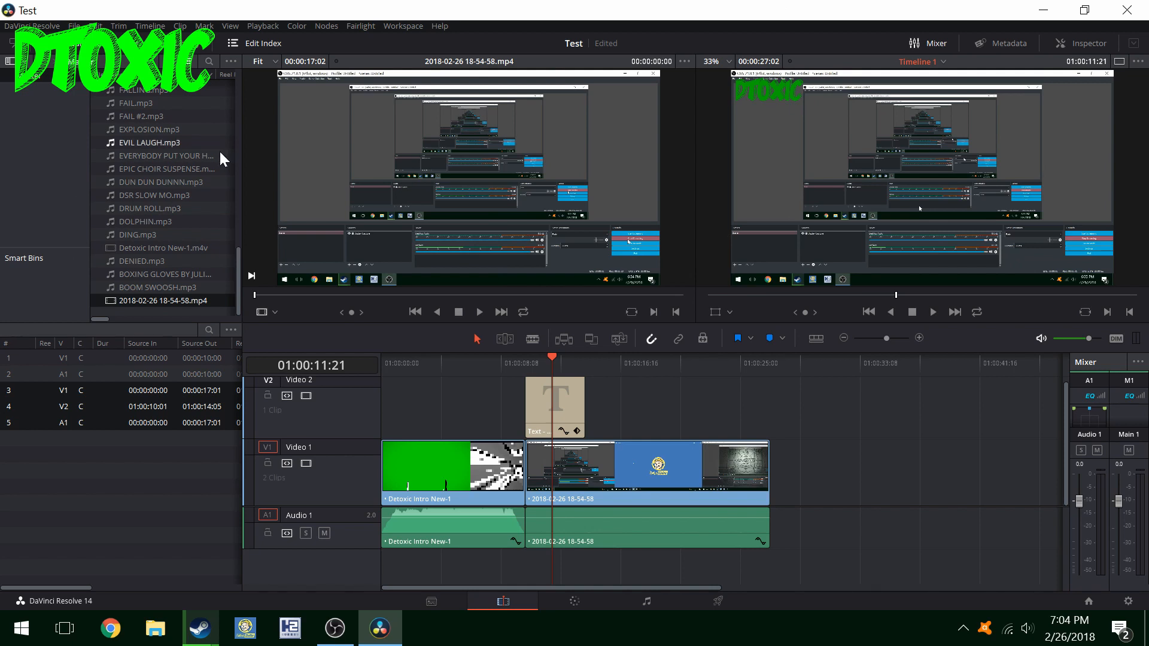
Find Outro-DETOXiC.mp4 in the media pool and place it on Video 1 directly after the screen recording clip.
scroll(181, 250, up, 15)
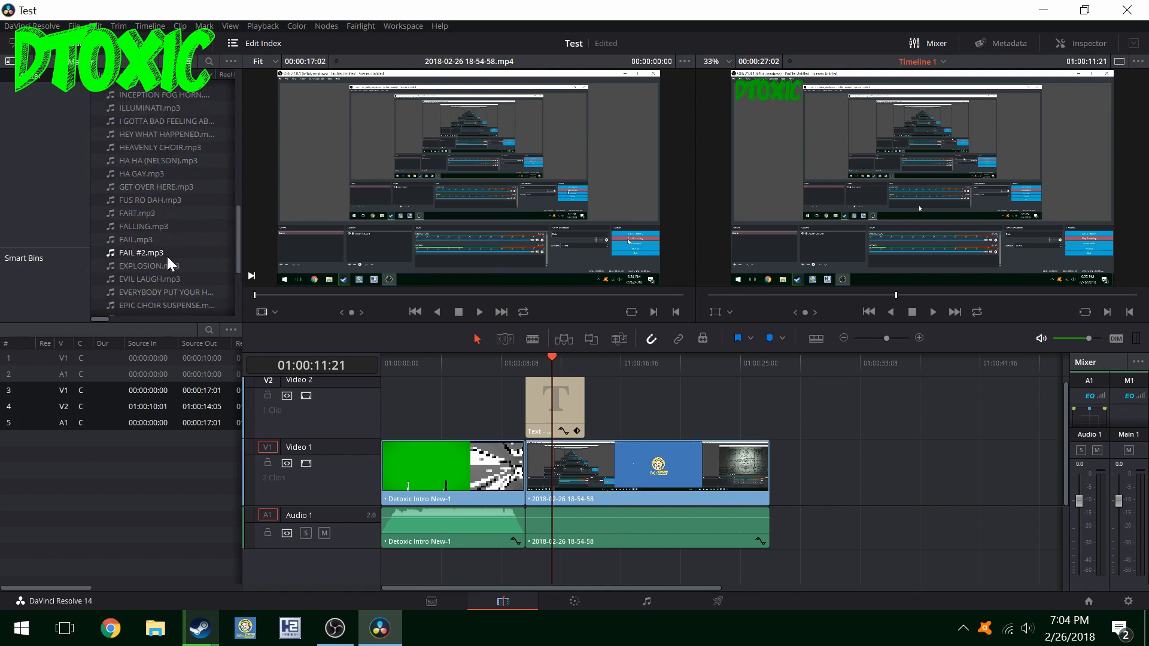
scroll(161, 222, down, 3)
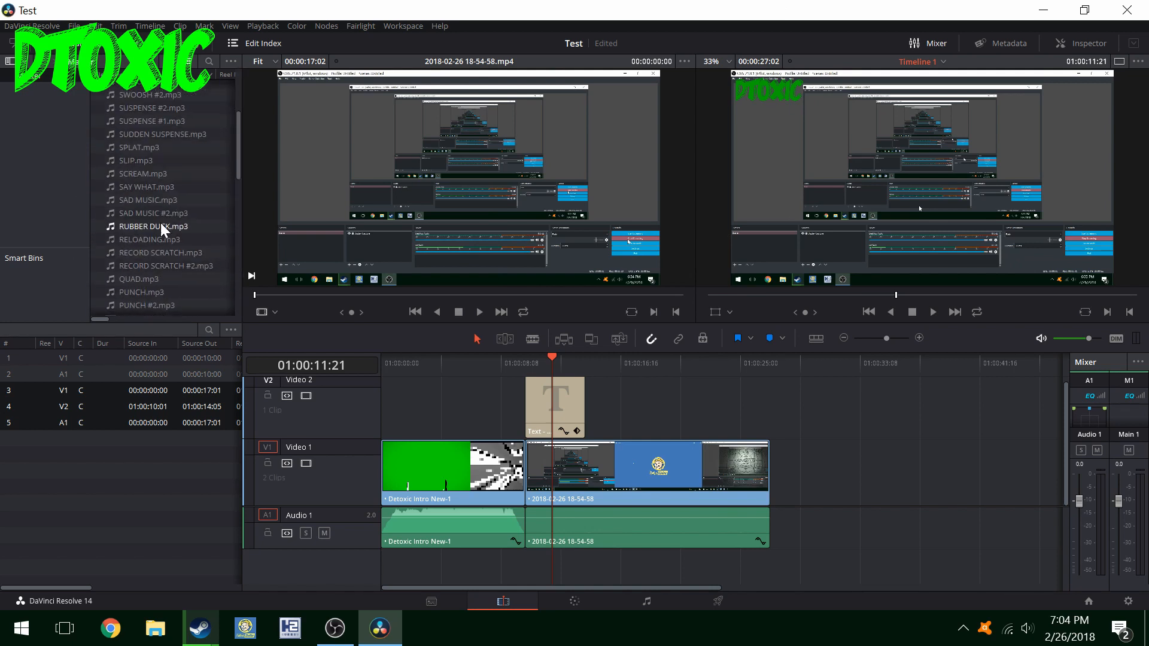
scroll(161, 222, up, 5)
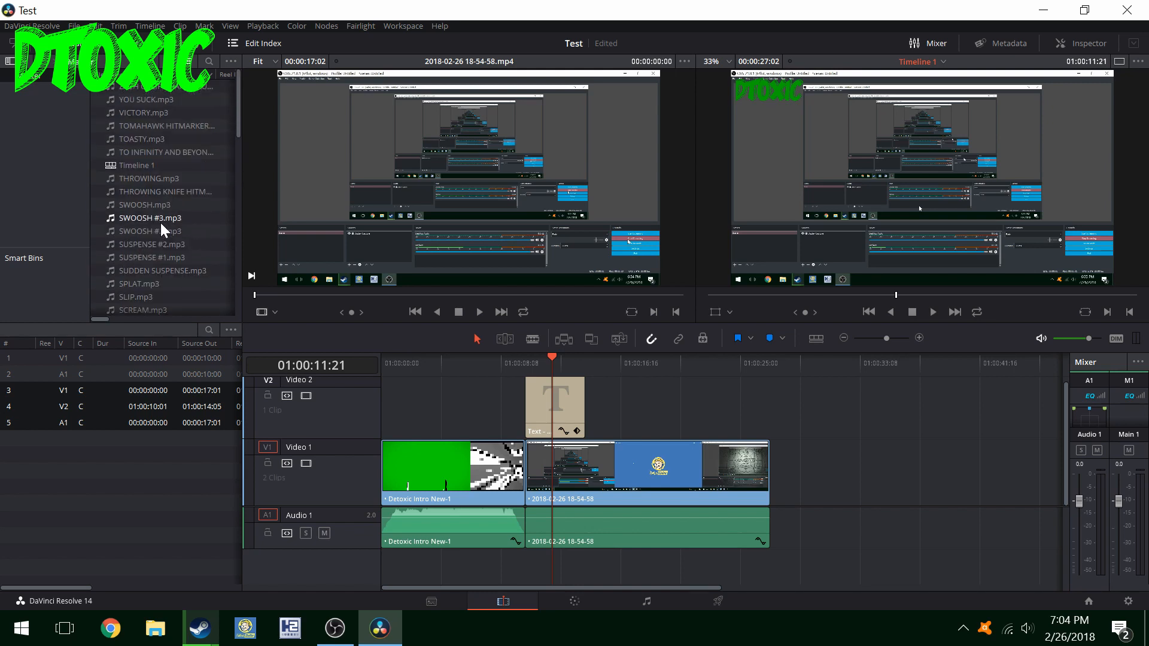
scroll(160, 221, down, 10)
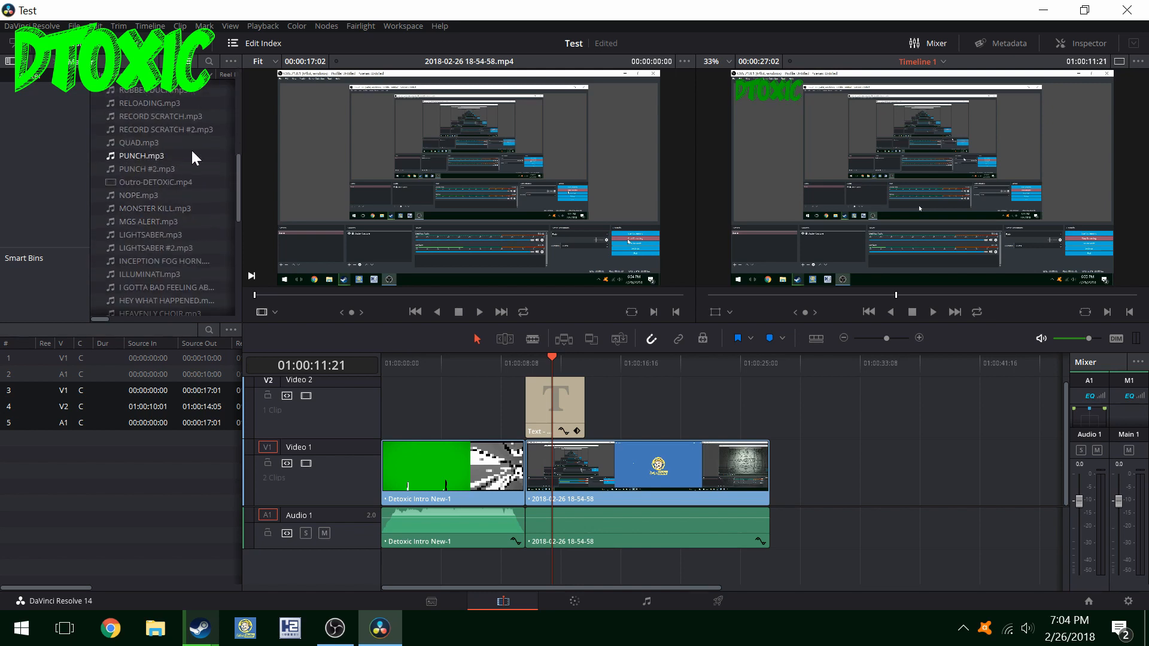
drag(182, 180, 777, 472)
key(End)
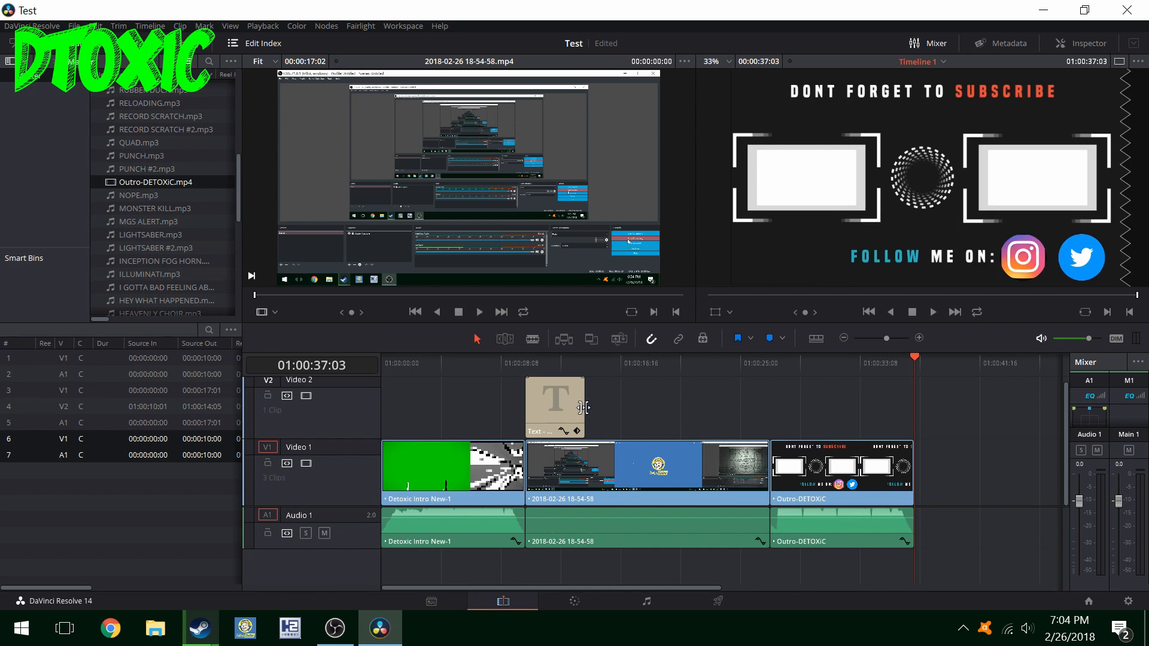
Extend the Dtoxic title clip to the end of the screen recording clip, and return the playhead to the timeline start.
drag(586, 406, 766, 438)
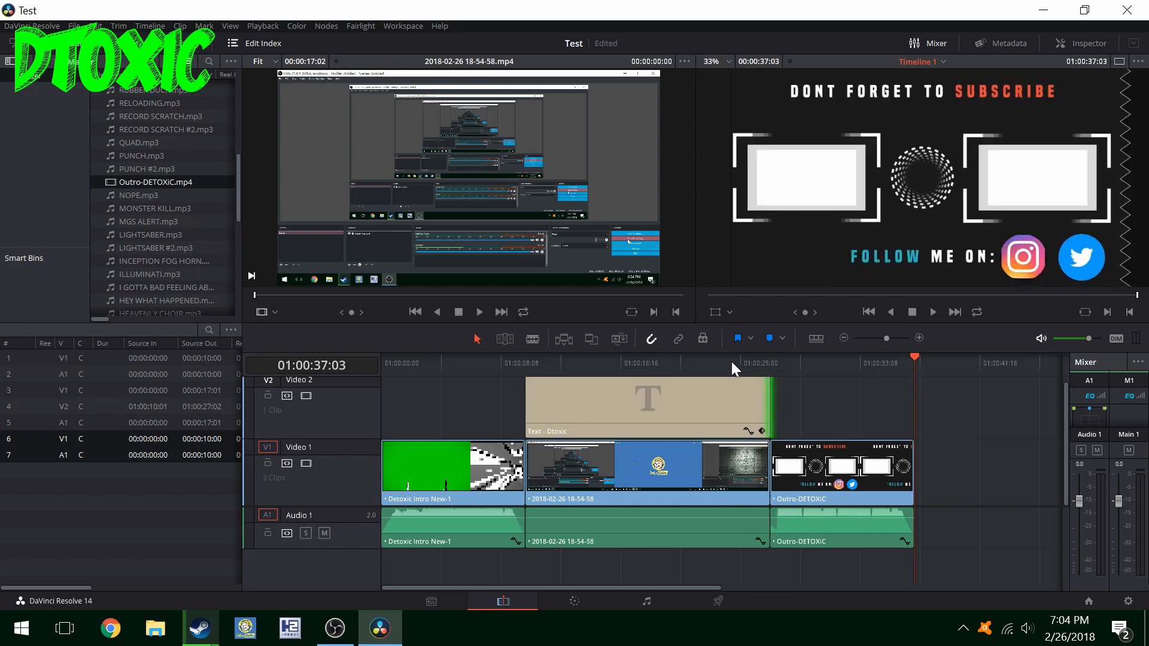
click(734, 358)
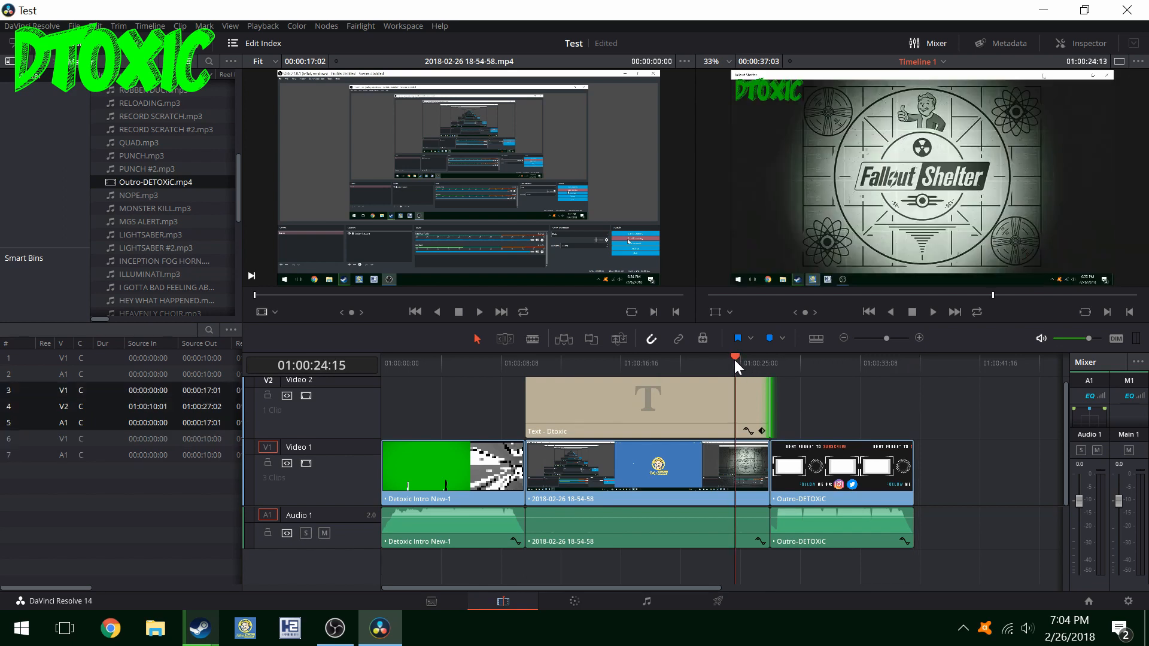
drag(735, 361, 381, 386)
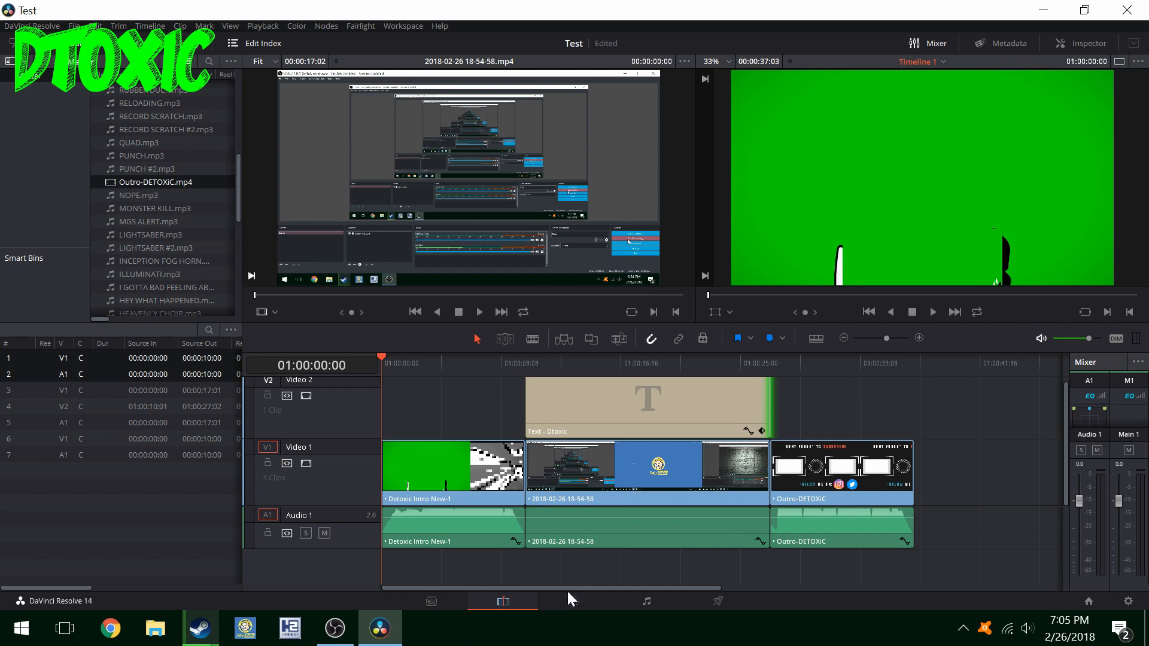
Open the Color page, select clip 02 and add a control point in the lower half of its custom curve.
click(584, 602)
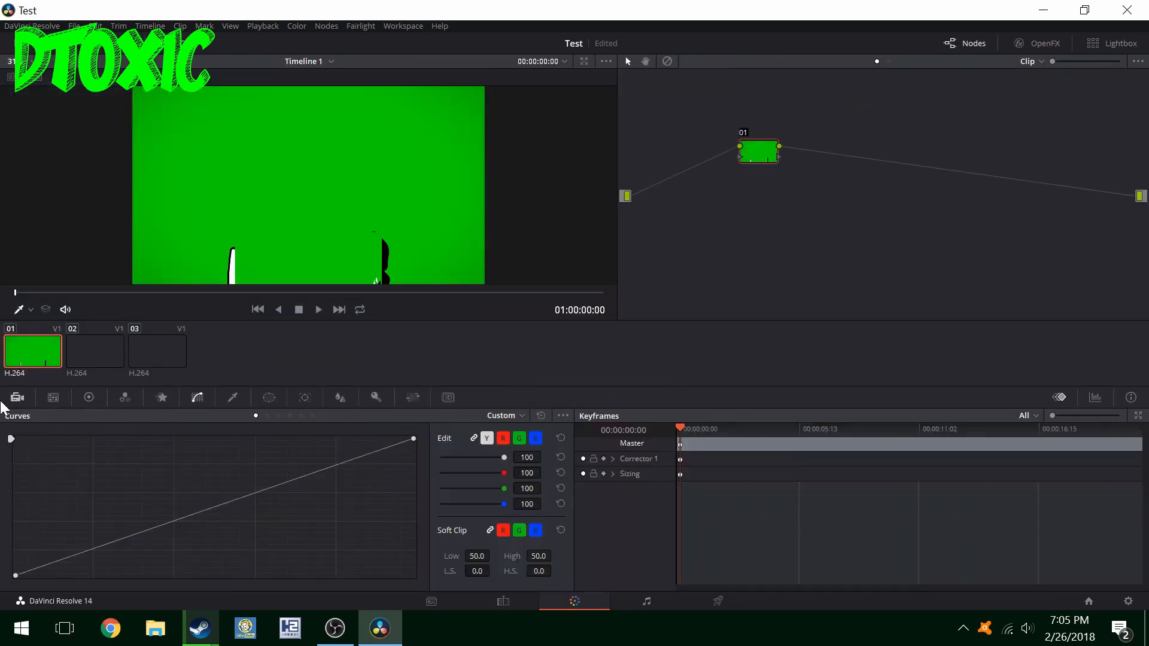
click(110, 354)
drag(224, 509, 199, 513)
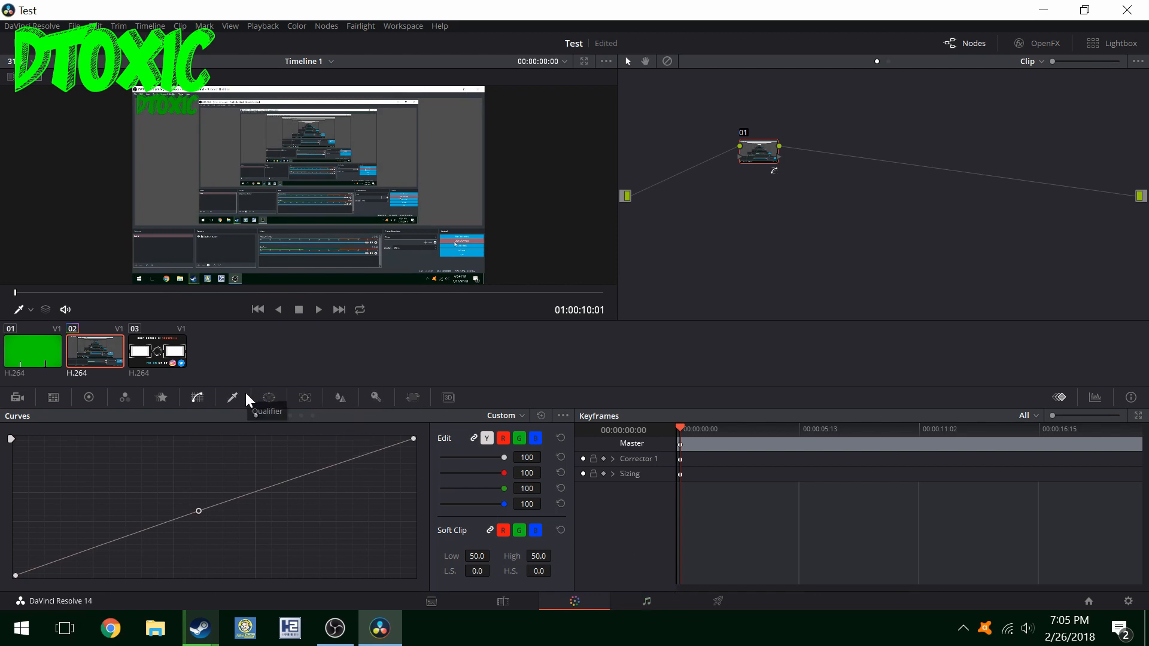
Look through the Window, Tracker, Blur and Key palettes for clip 02, and open the Fairlight page.
click(269, 399)
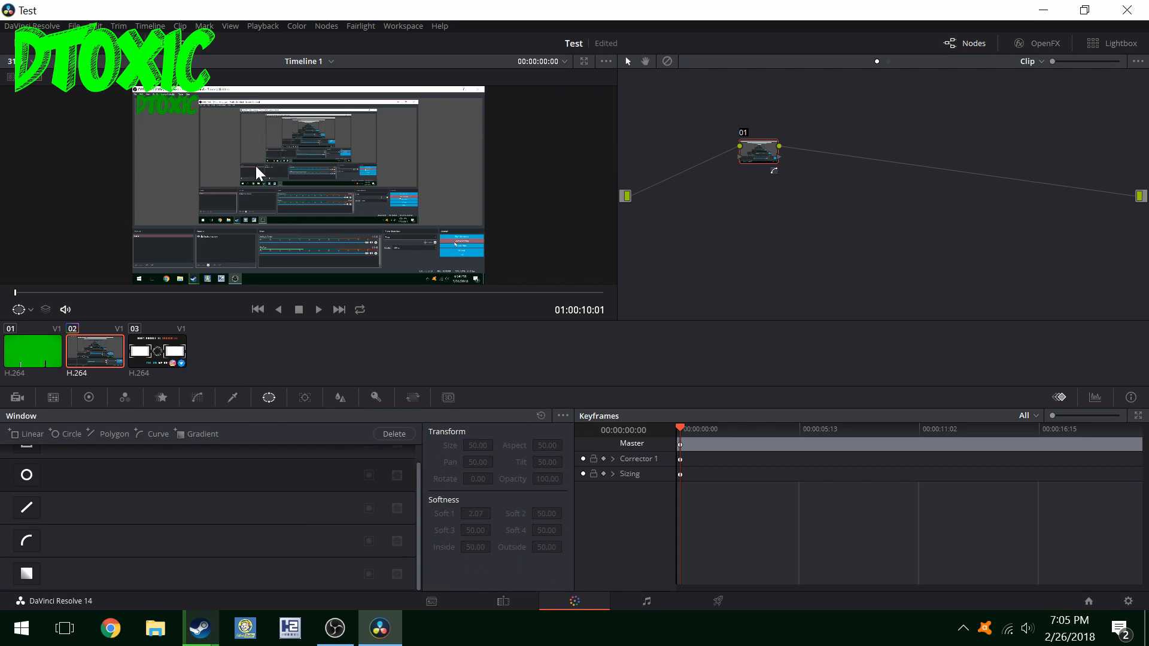
click(309, 397)
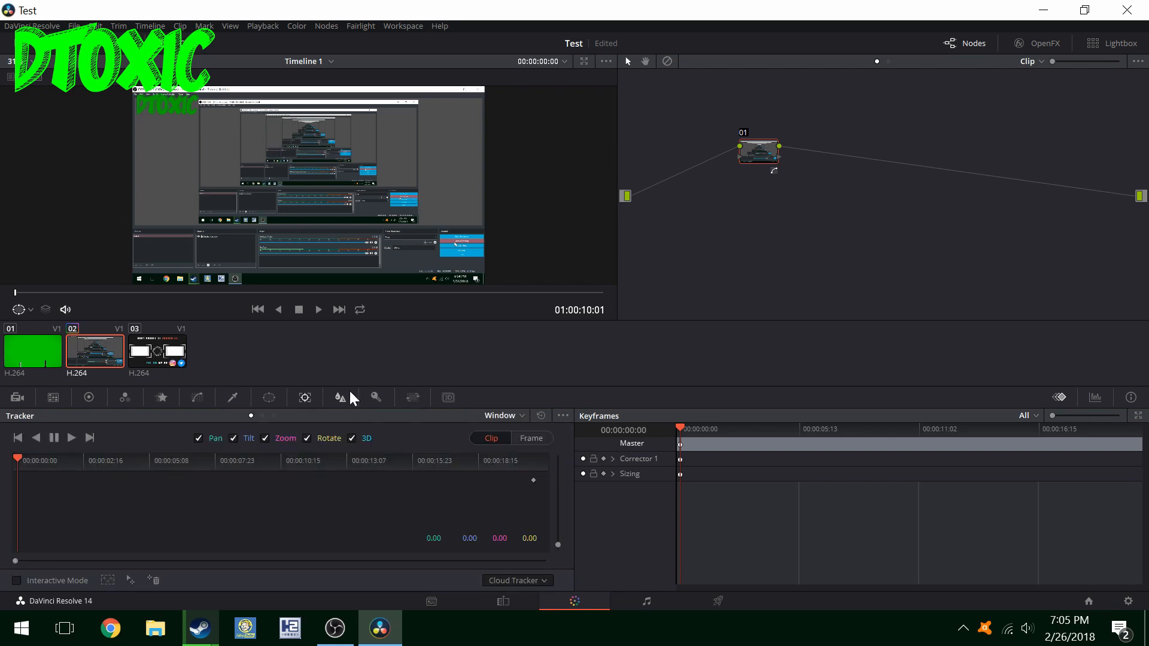
click(338, 397)
click(376, 399)
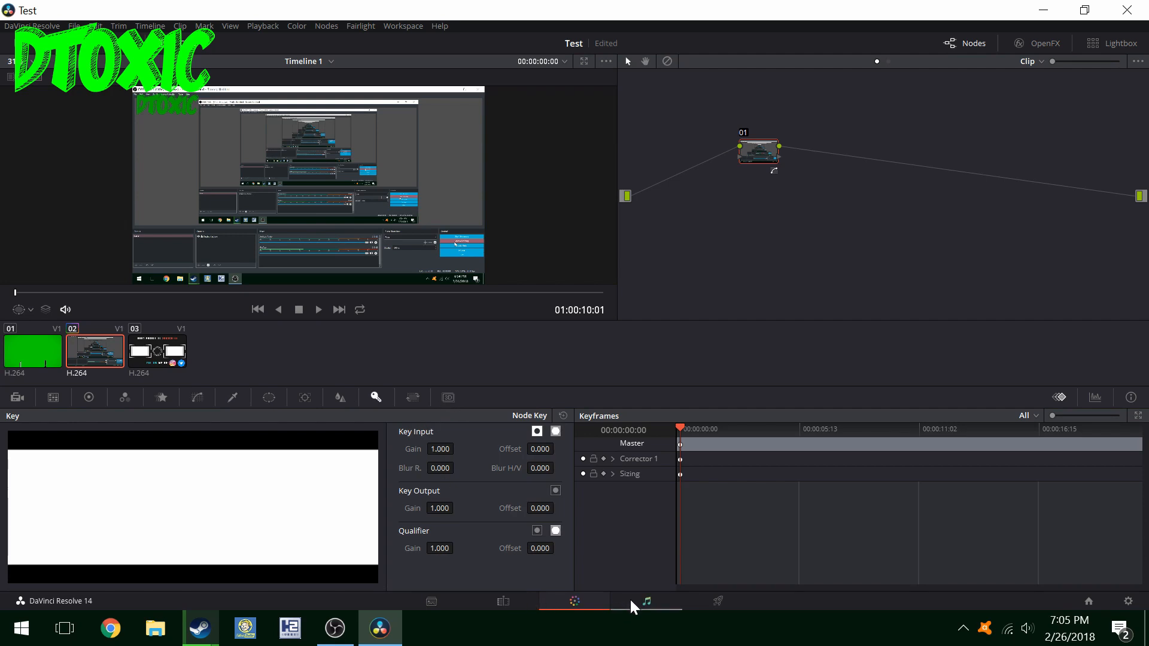
click(647, 601)
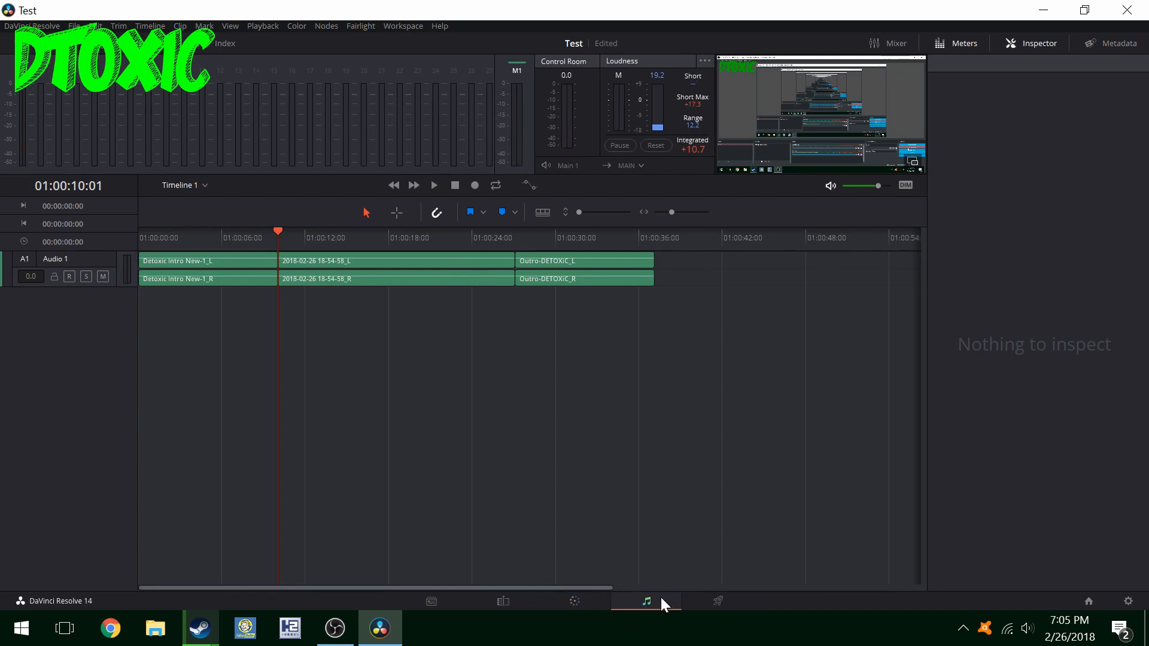
Open the Deliver page and choose the YouTube render preset at 1080p.
click(699, 599)
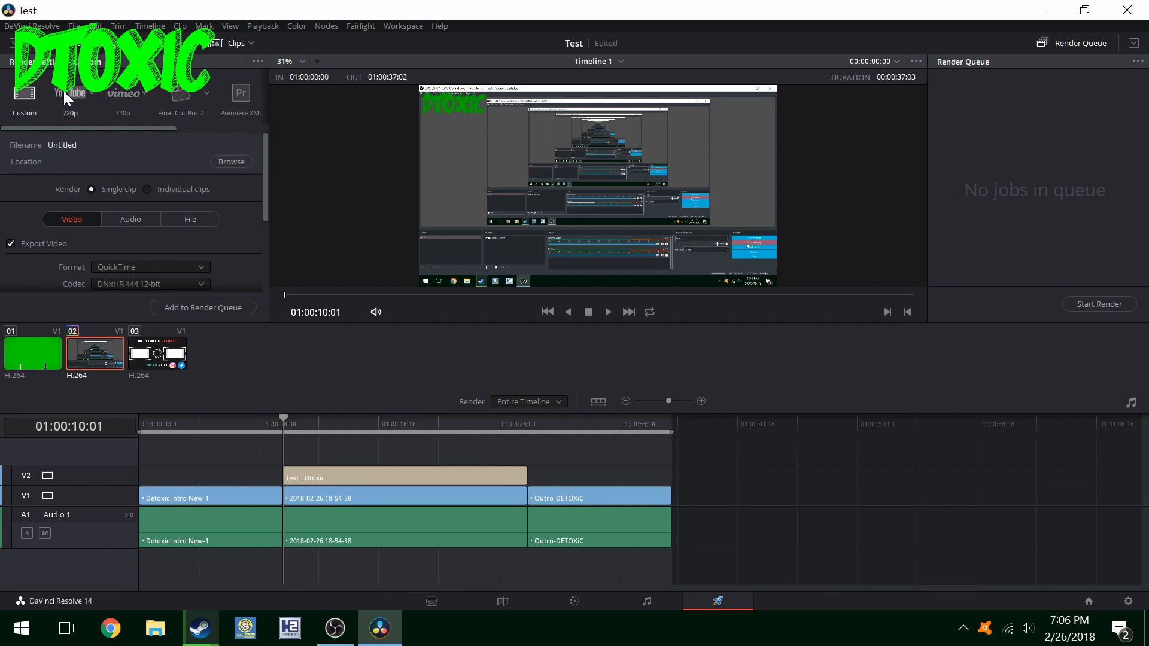
click(81, 92)
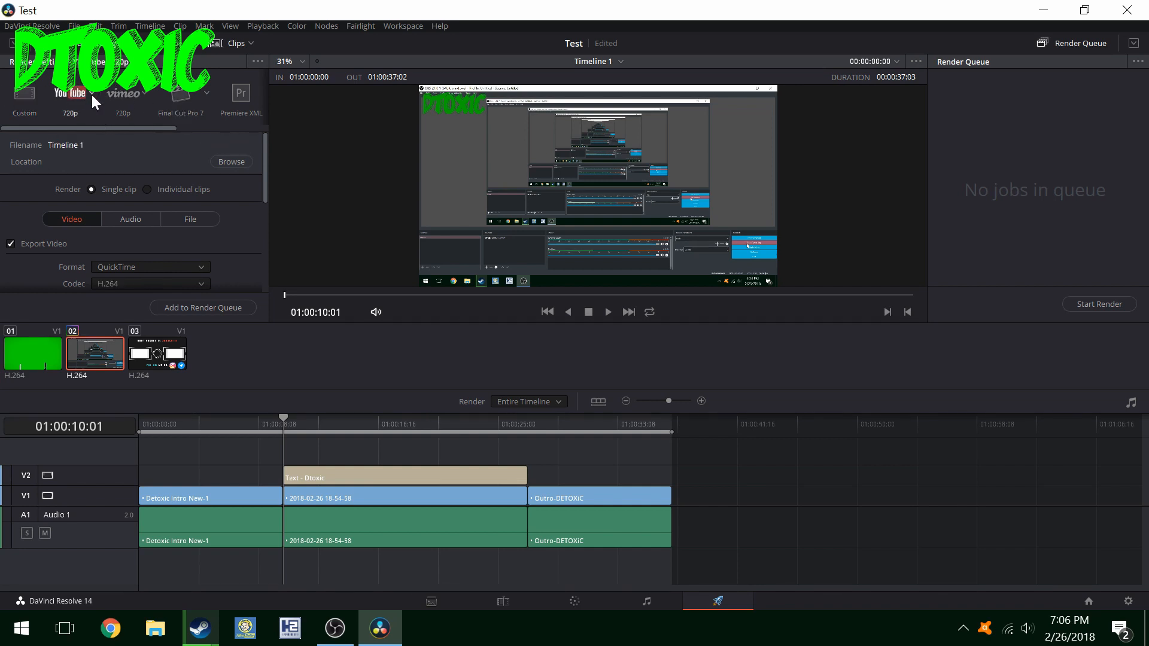
click(91, 94)
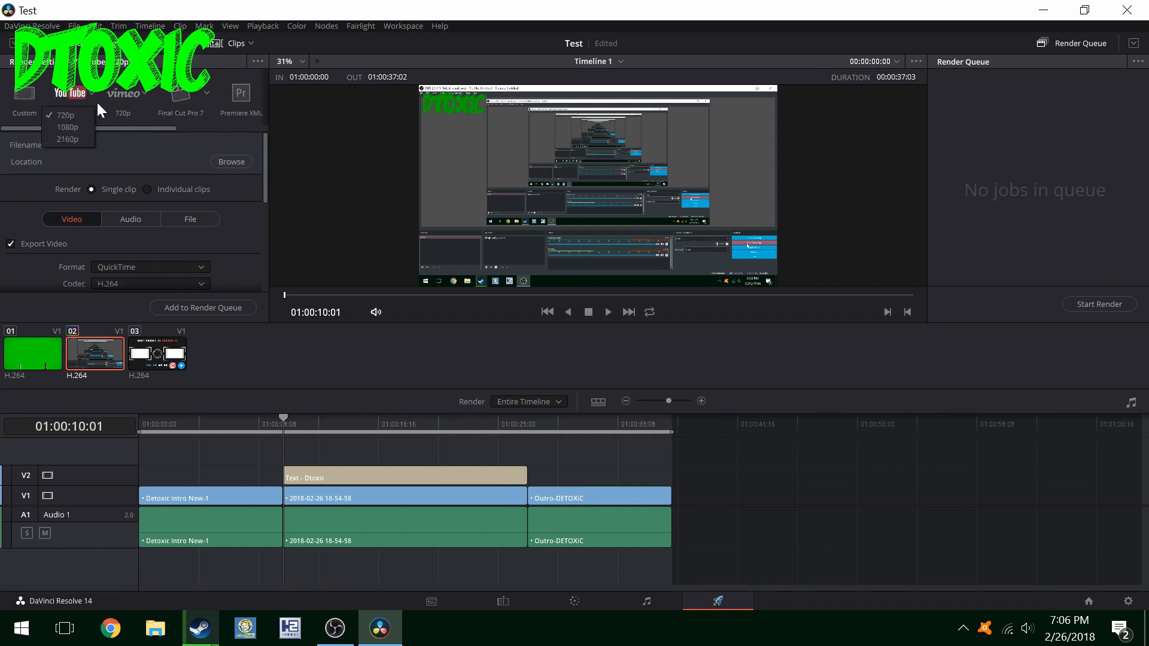
click(74, 125)
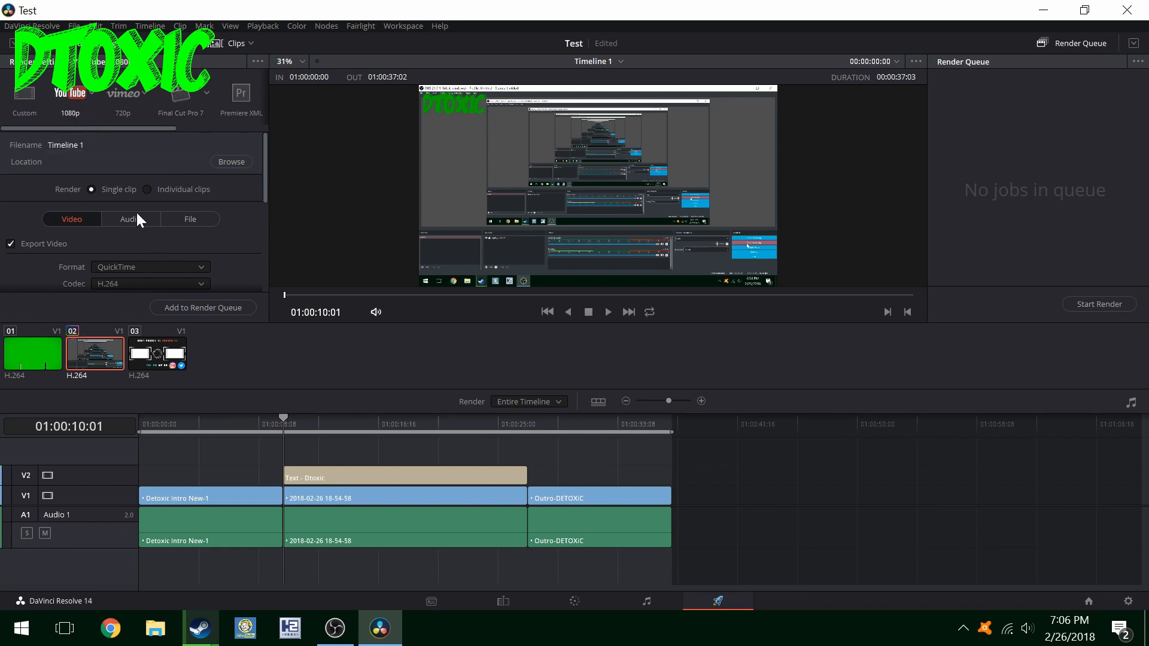
Set the render location to the Youtube Obs Directory folder inside the user's Videos folder.
click(226, 162)
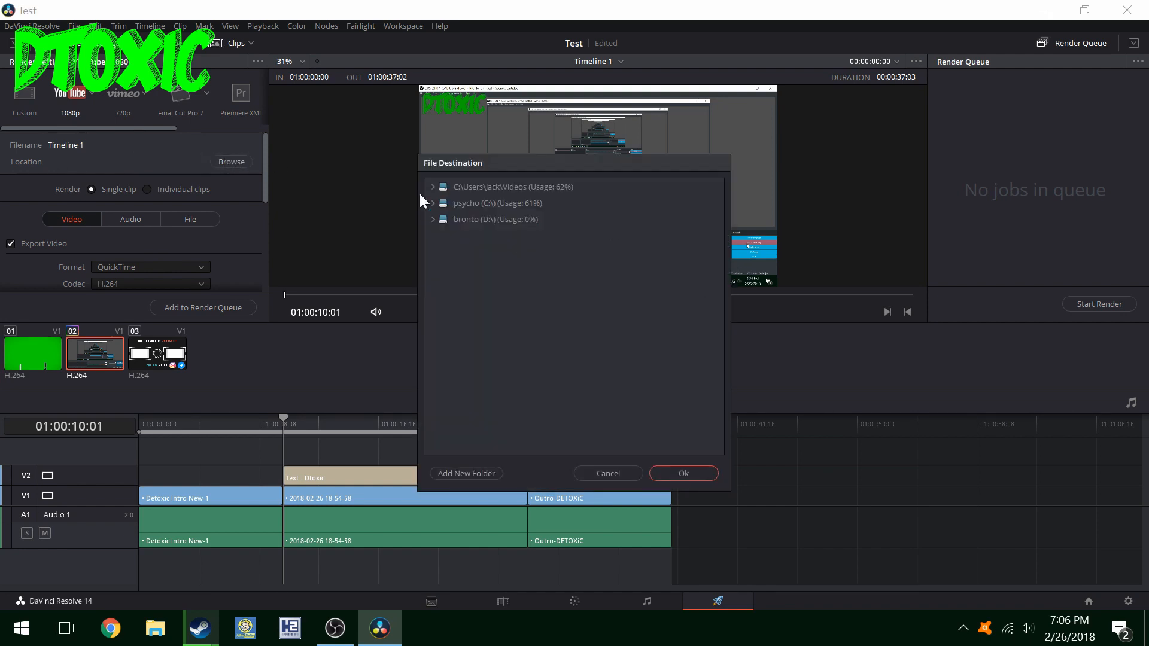
double_click(515, 188)
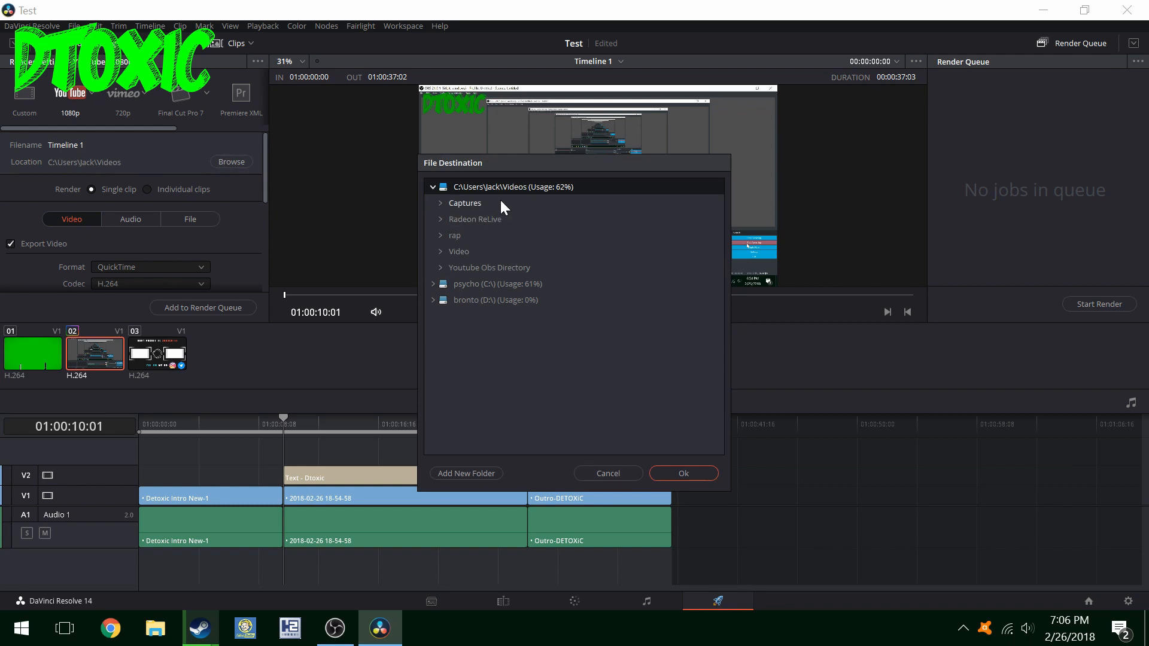
click(504, 269)
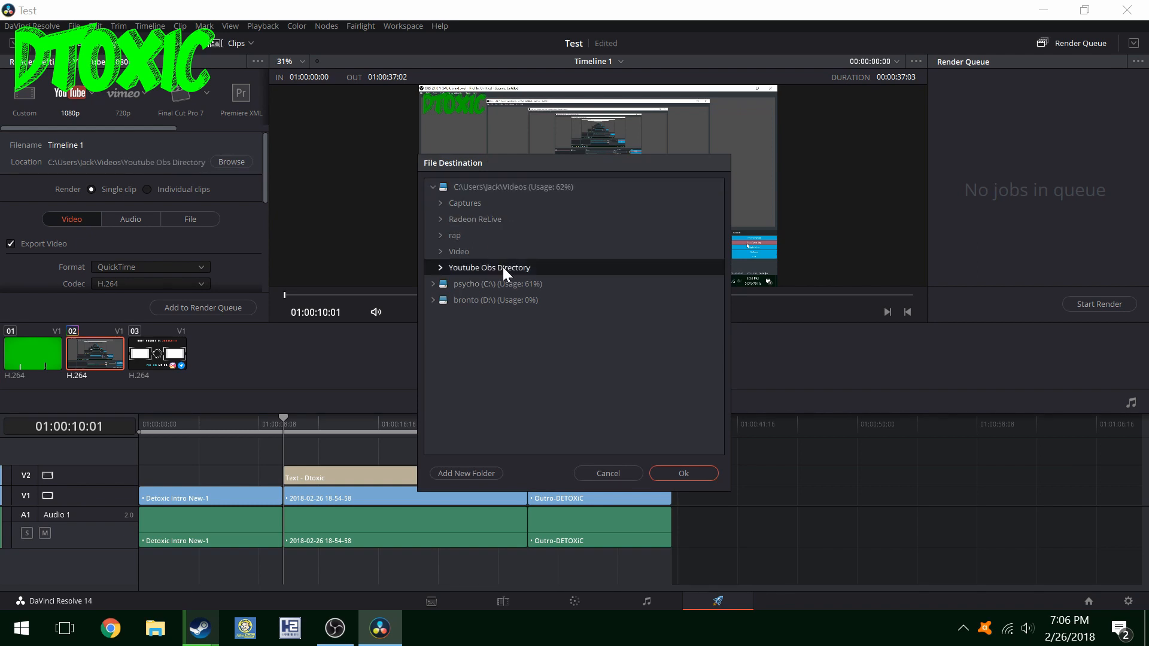
click(683, 474)
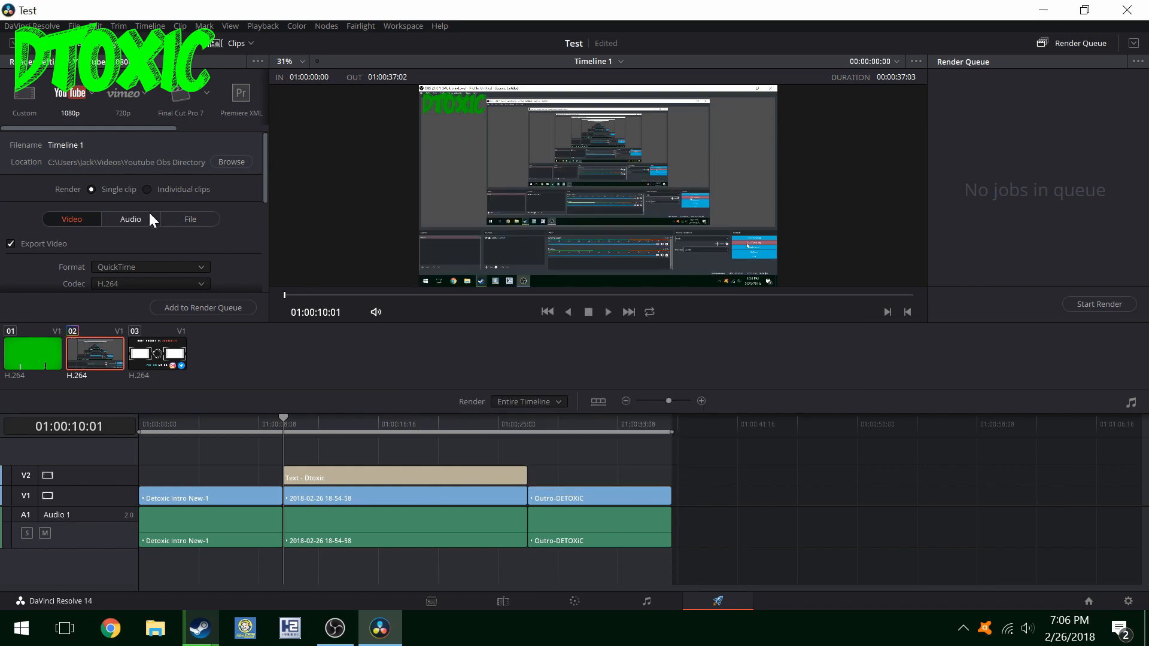
Look over the render settings, switch rendering to individual clips and set it back to a single clip.
scroll(160, 263, down, 6)
scroll(174, 266, up, 6)
click(129, 166)
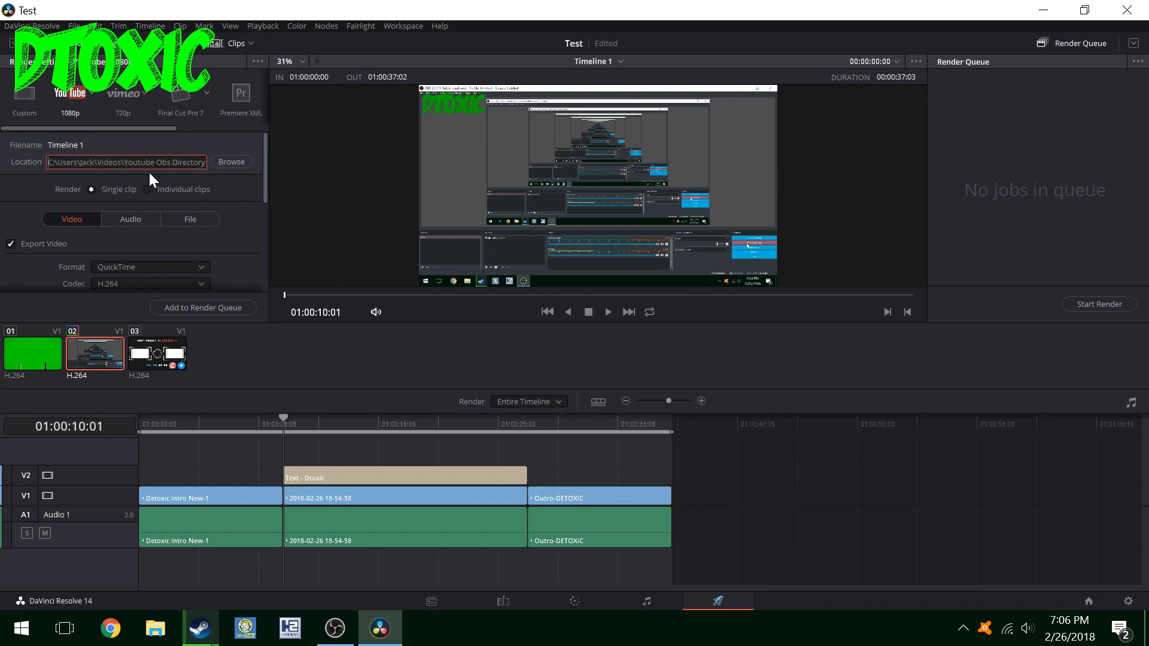
click(143, 190)
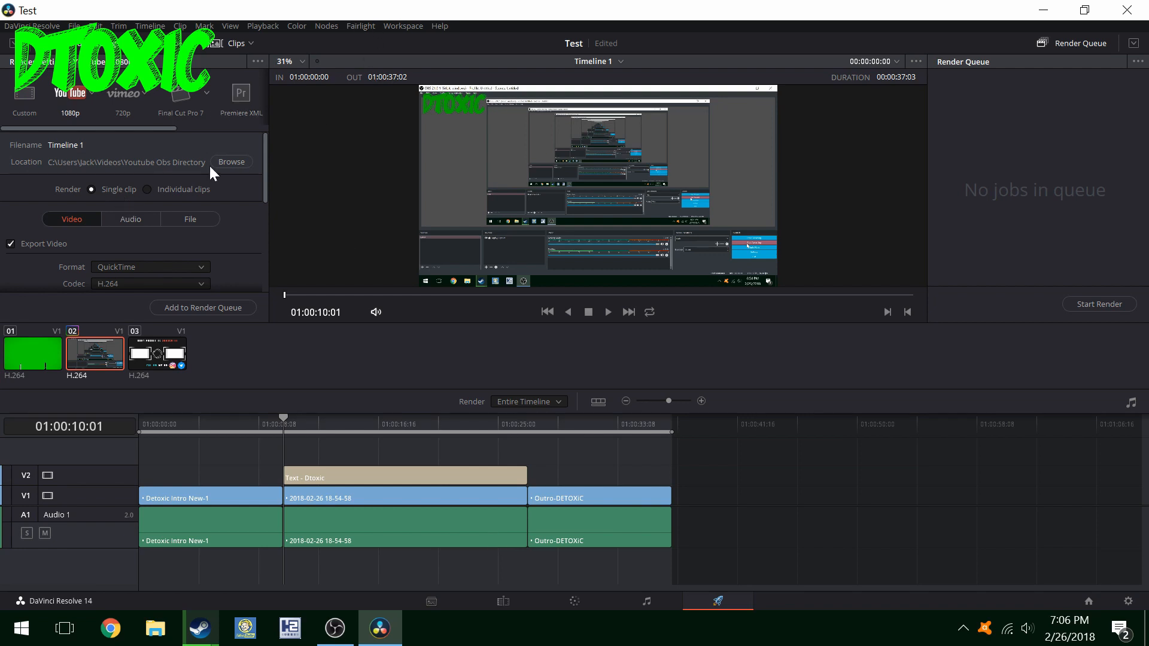
click(148, 189)
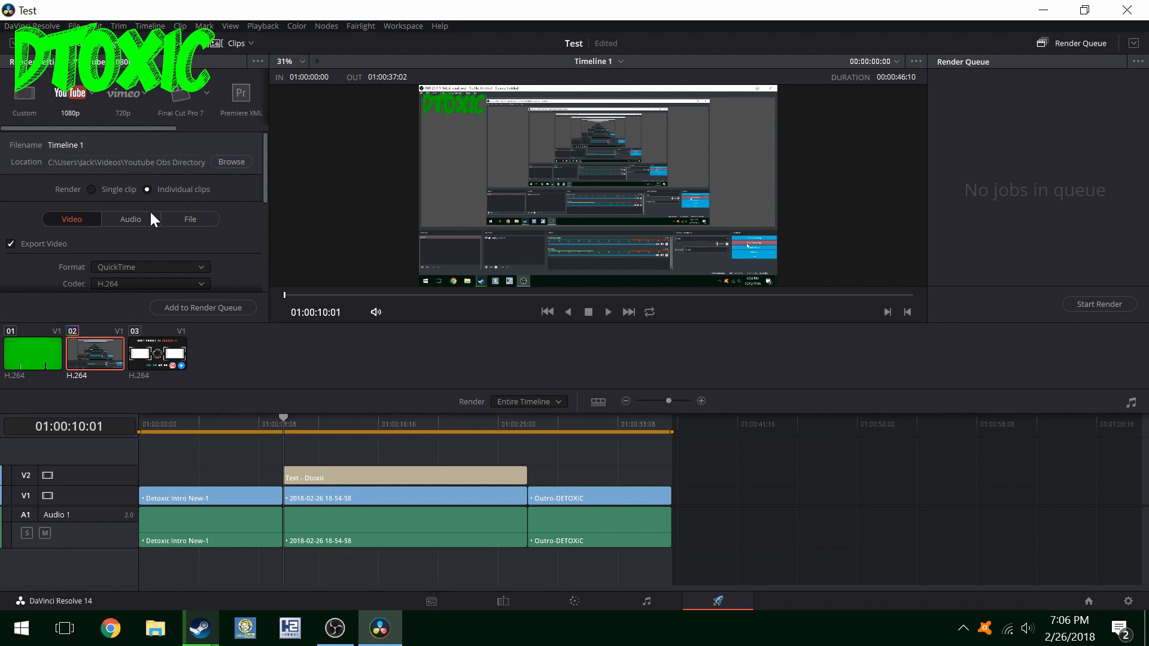
click(91, 189)
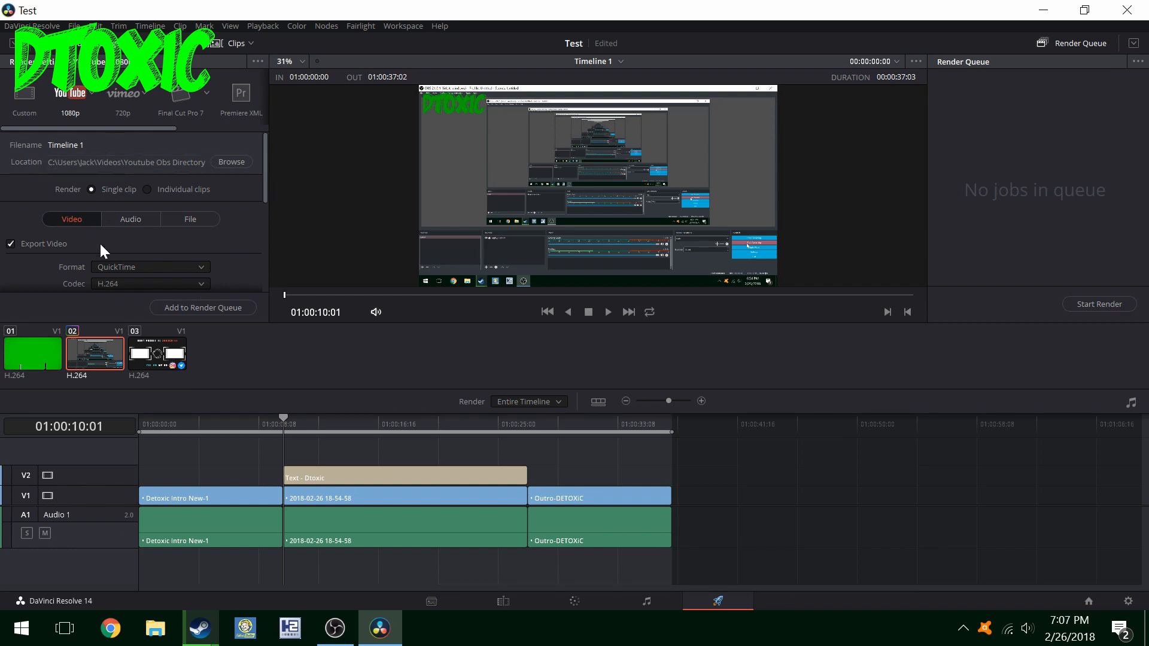
Add Timeline 1 to the render queue and start the render.
click(225, 309)
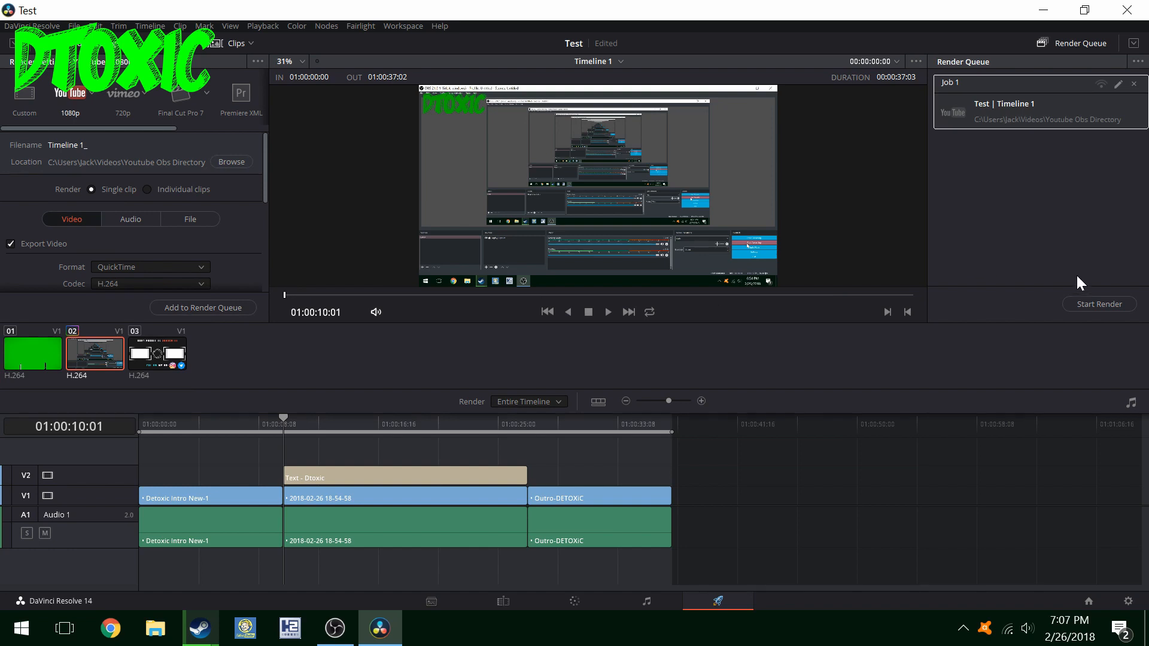
click(1105, 303)
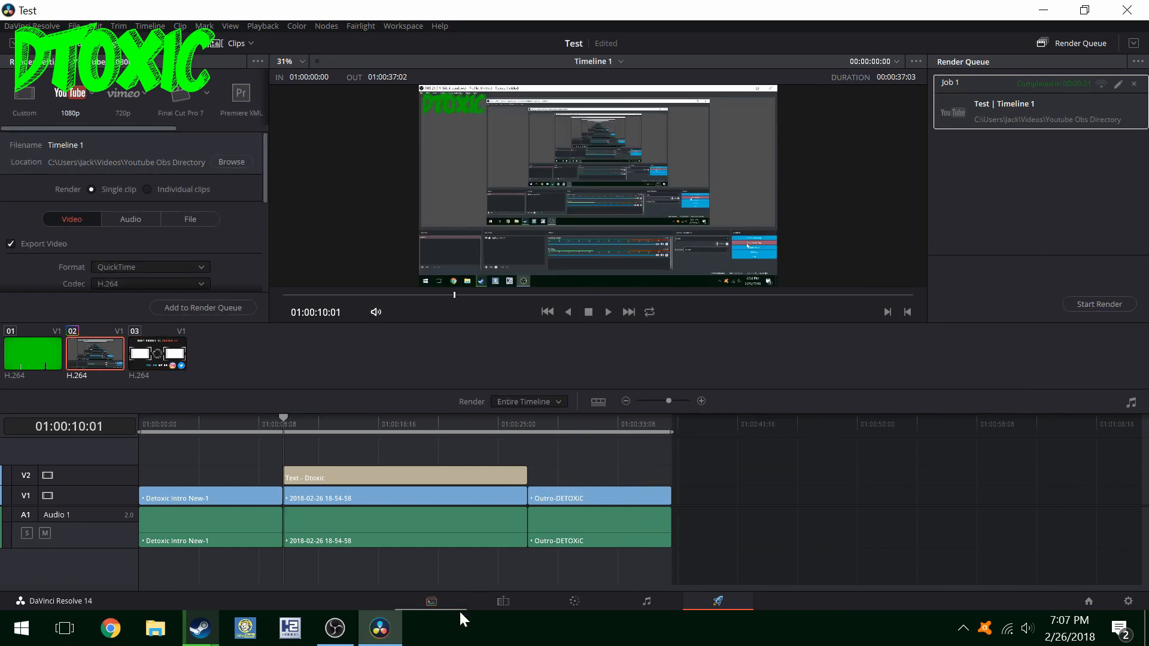
Switch to File Explorer, play Timeline 1.mov from Youtube Obs Directory under Videos in VLC, and close both windows.
click(154, 629)
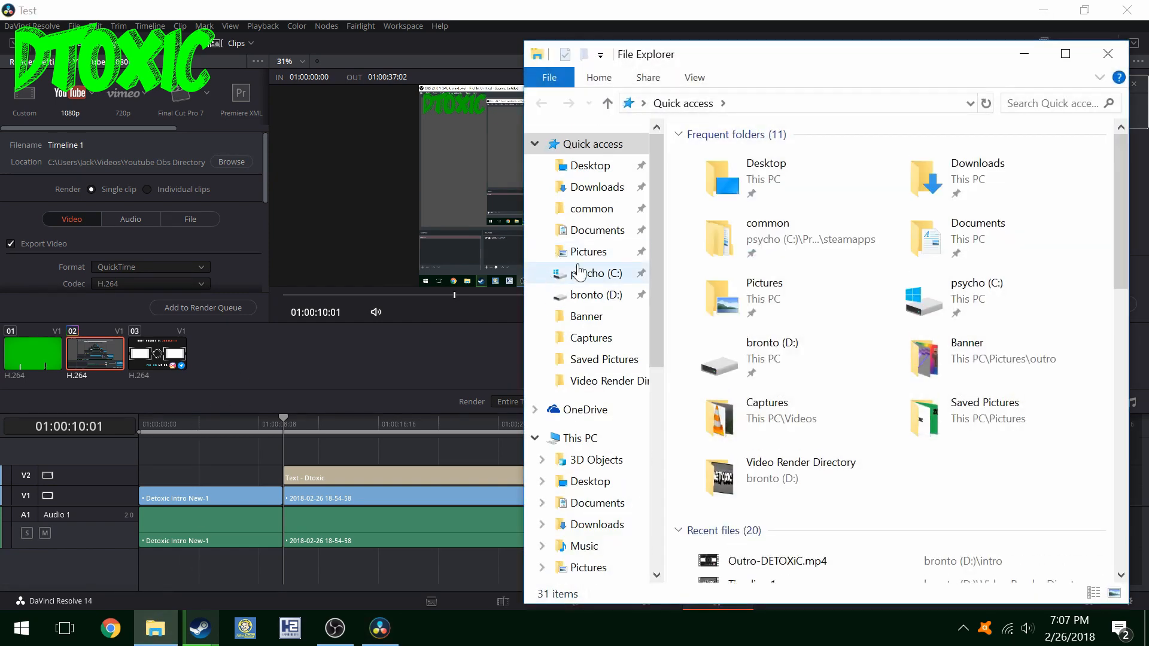
click(587, 339)
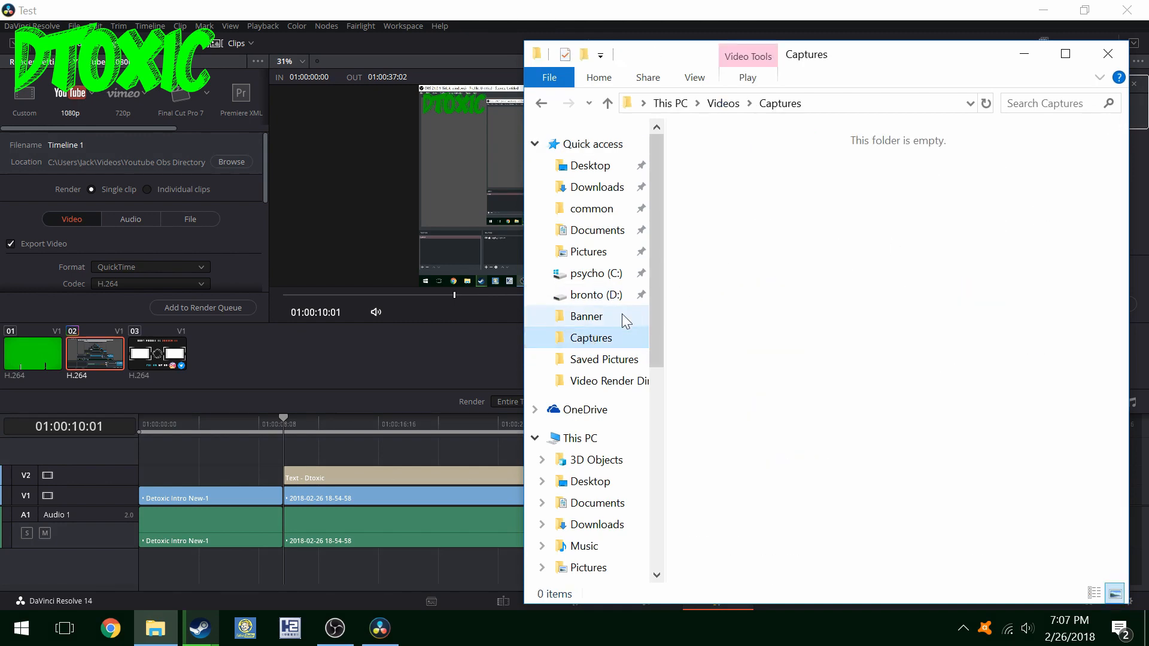
click(721, 103)
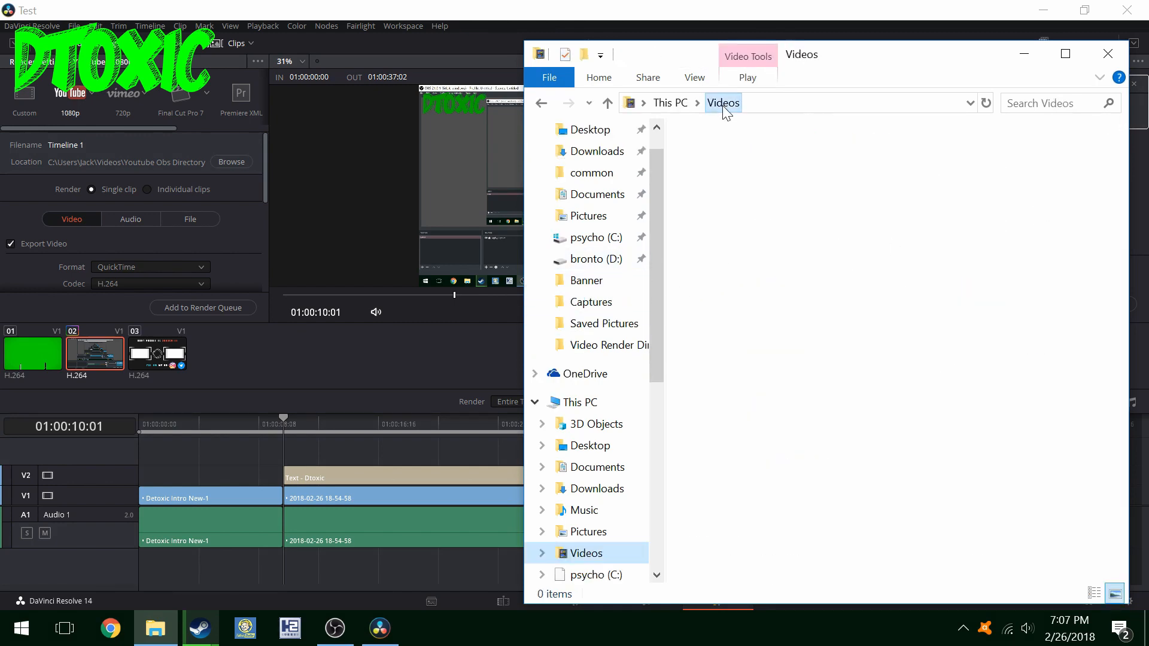
double_click(748, 197)
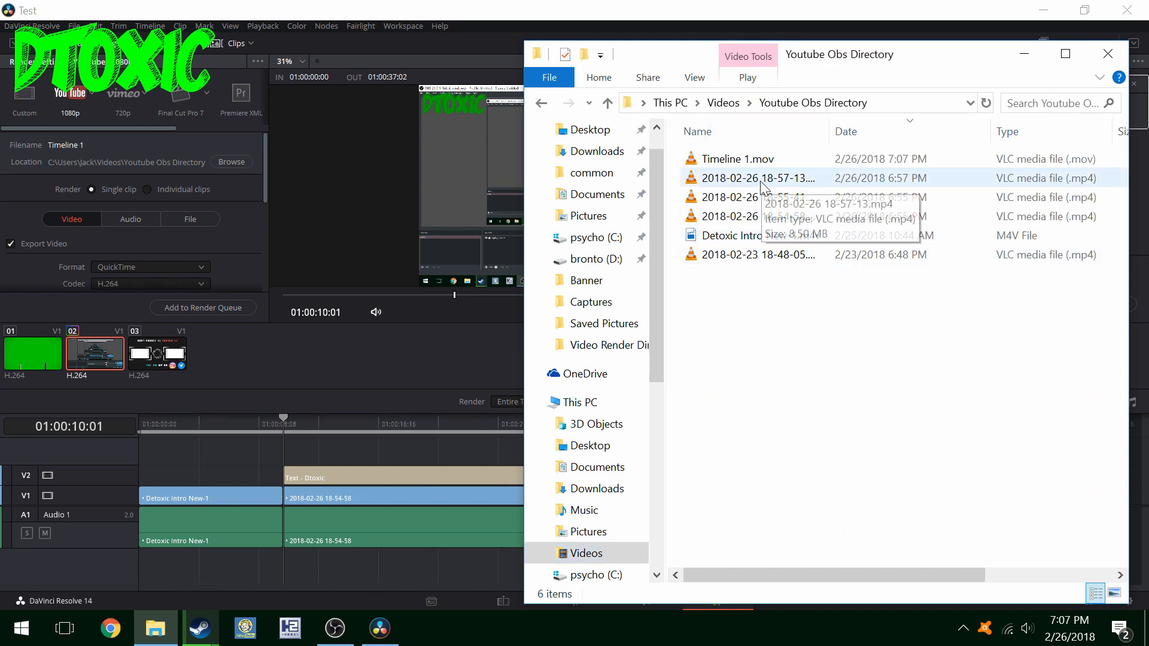
double_click(768, 158)
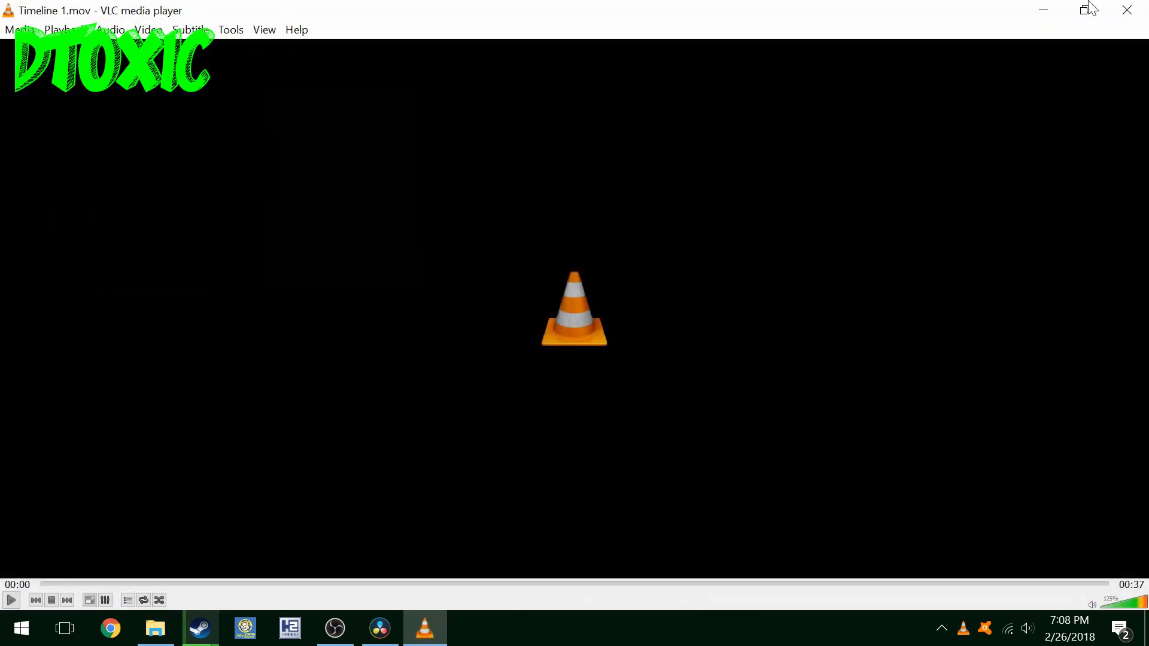
click(1126, 11)
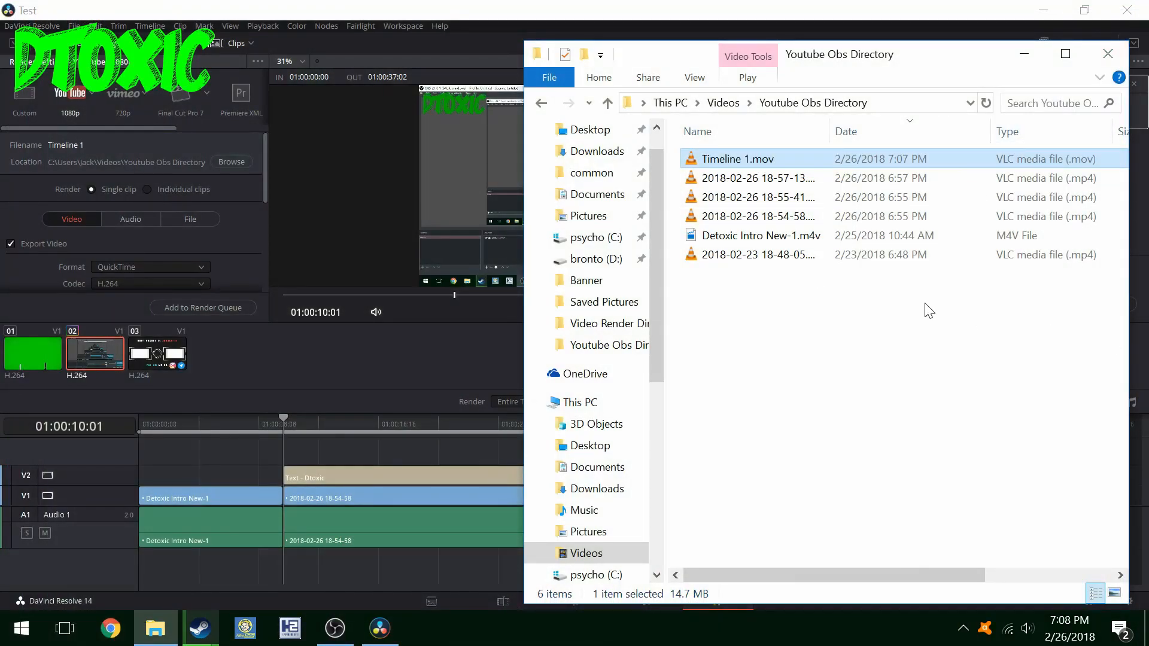
click(1108, 54)
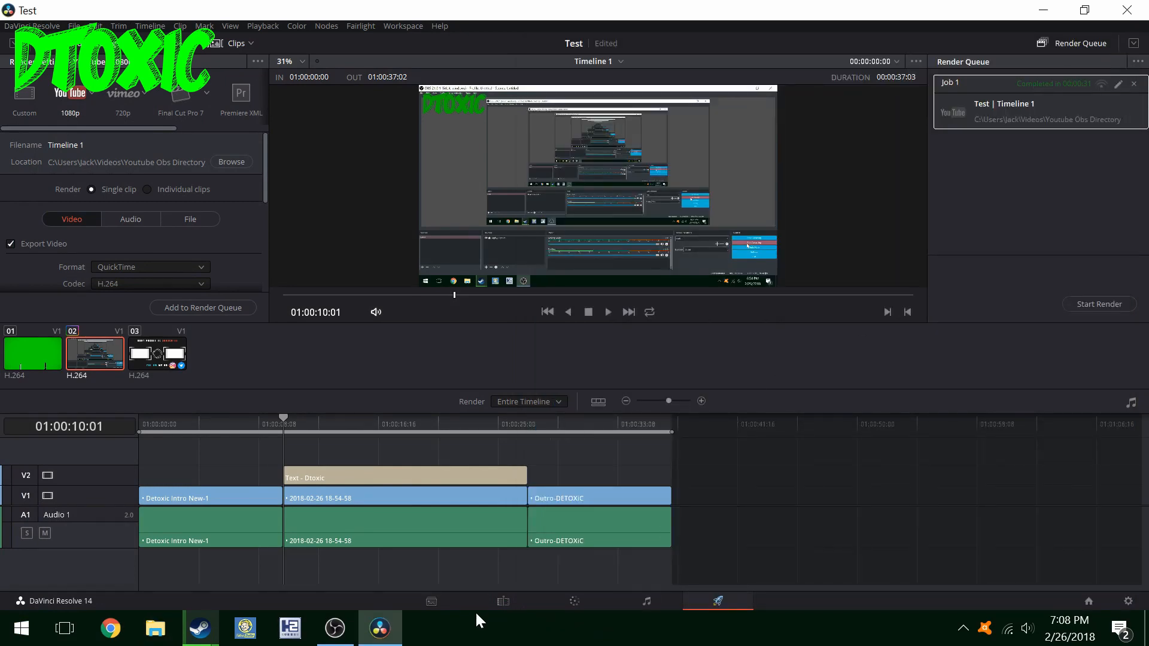
Switch to the OBS window.
click(335, 628)
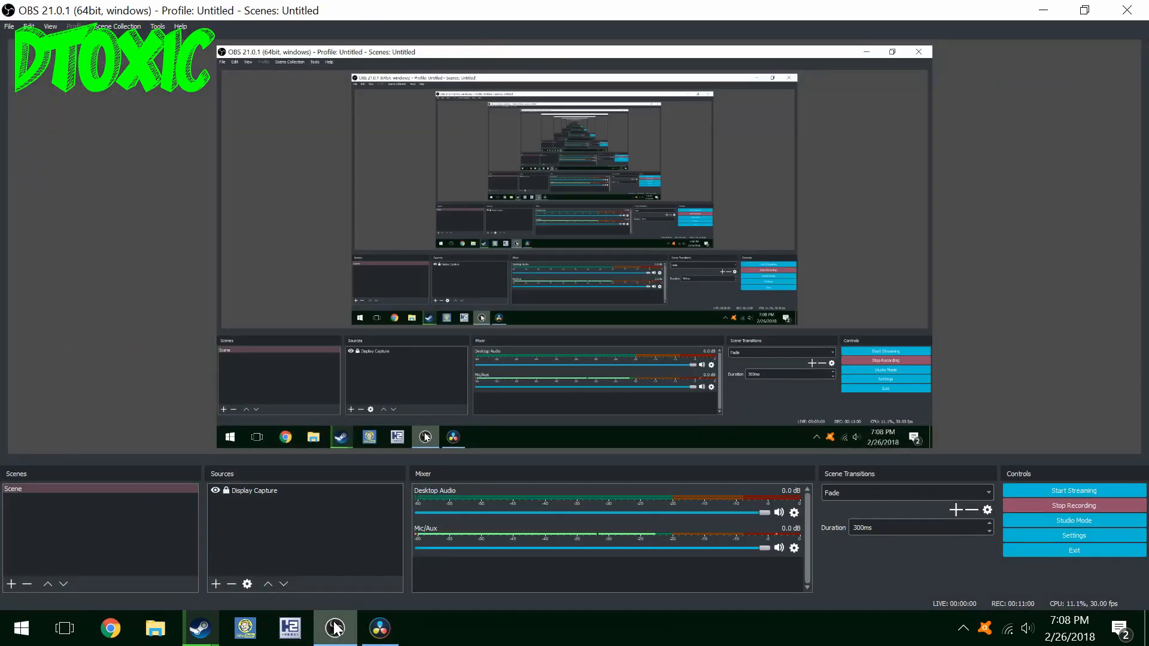